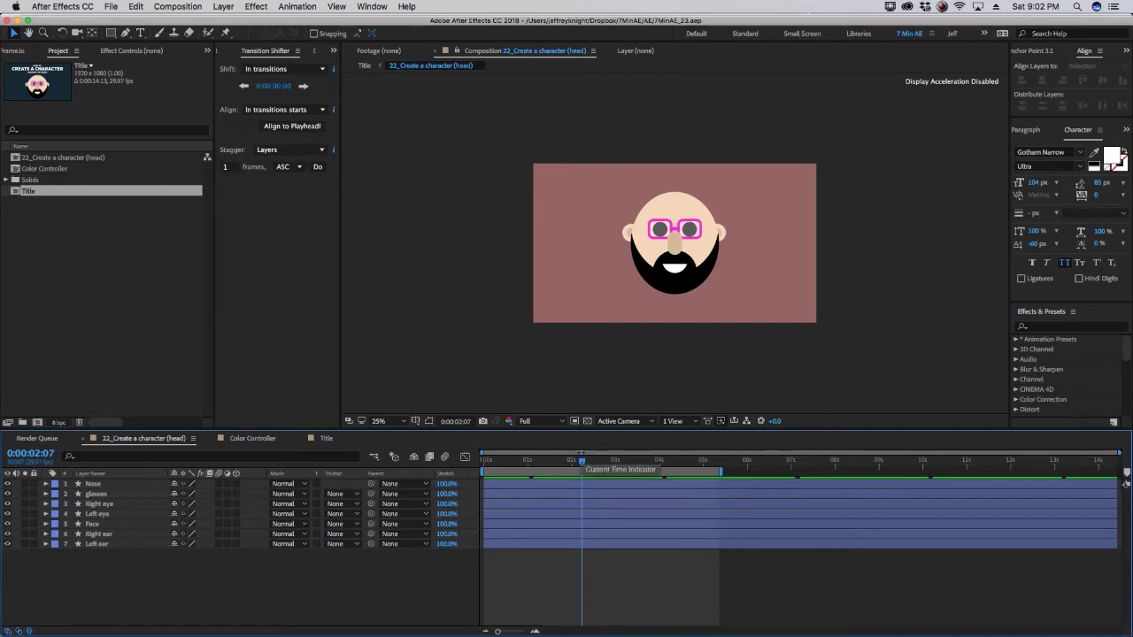
- Pre-compose the Nose through Left ear layers into a new composition named Head
left_click(92, 484)
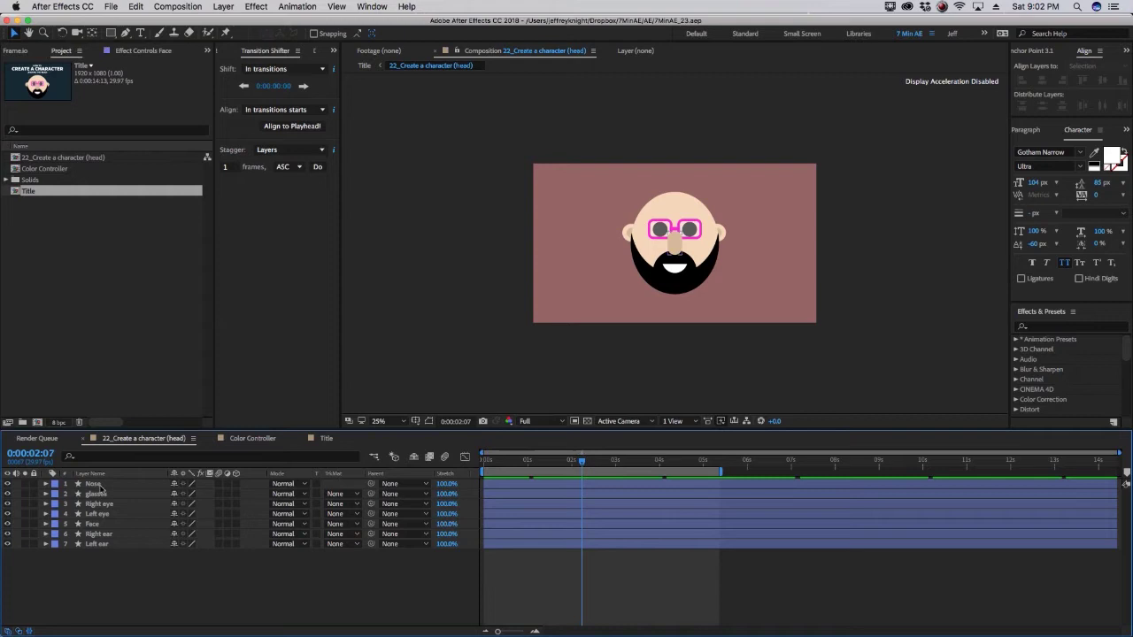
left_click(103, 545, "shift")
left_click(223, 6)
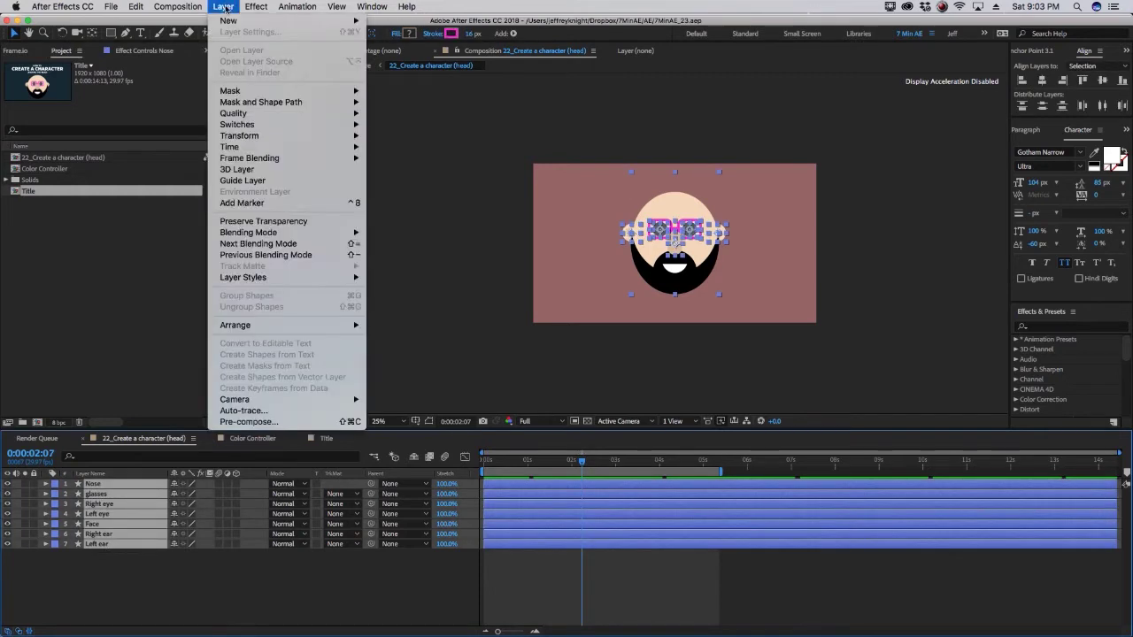
left_click(259, 423)
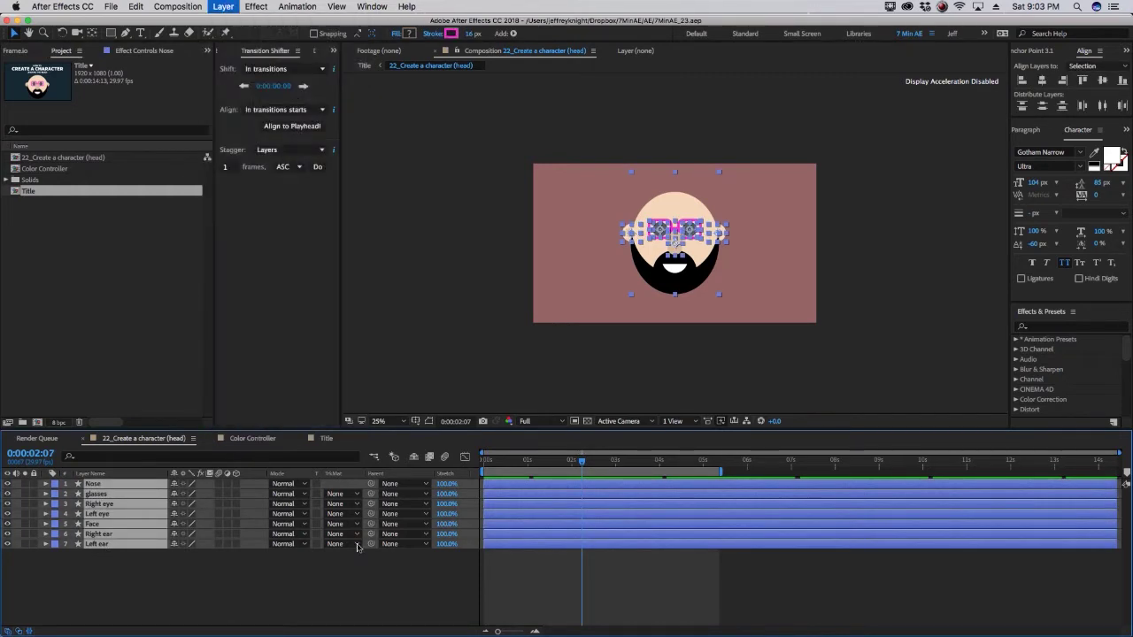
type("Head")
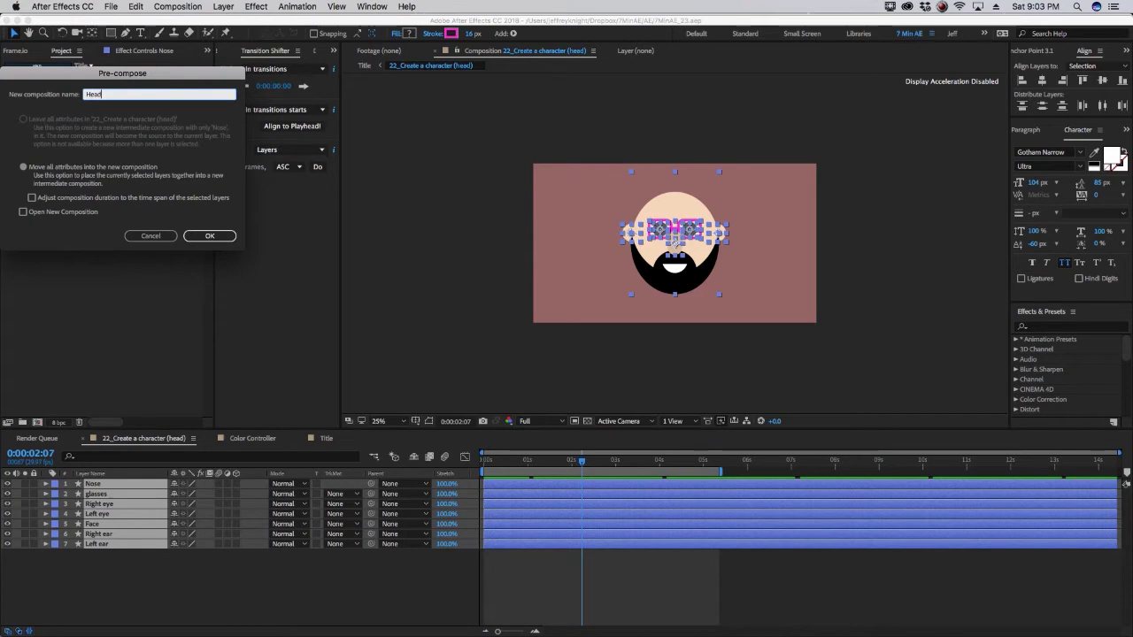
key("Return")
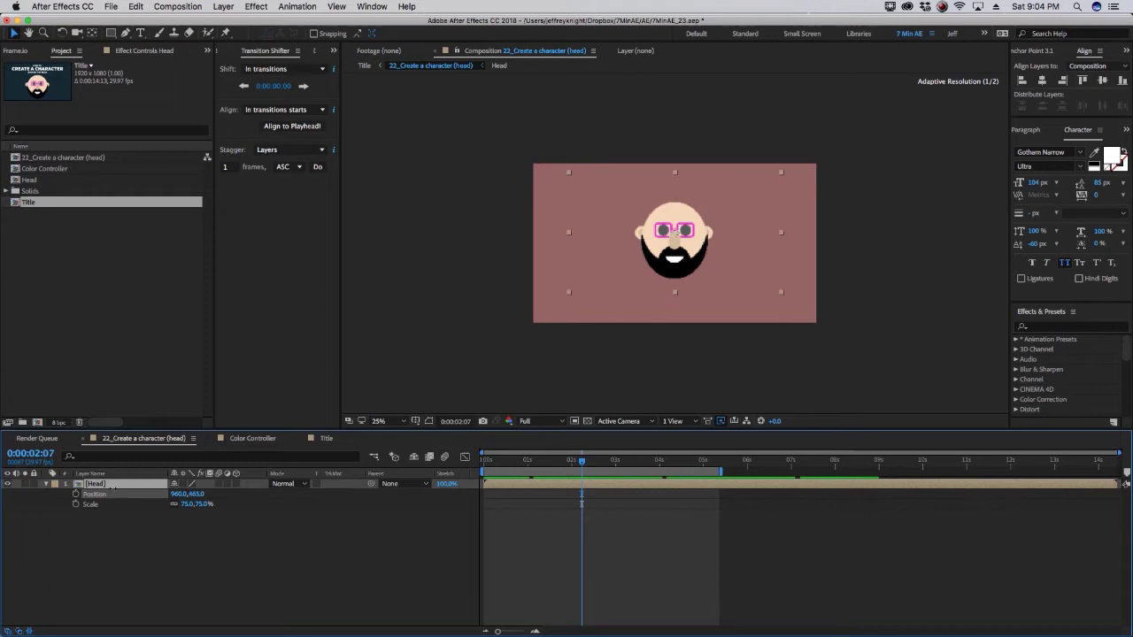
- Raise the head and change the composition height to 1920
left_click_drag(196, 494, 297, 533)
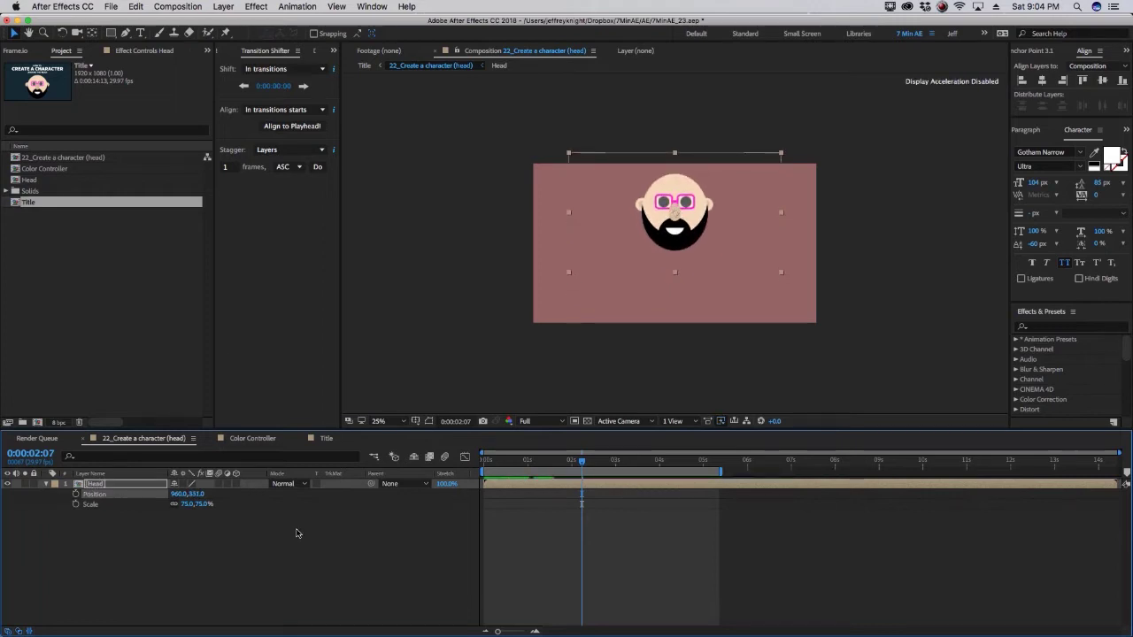
left_click(180, 8)
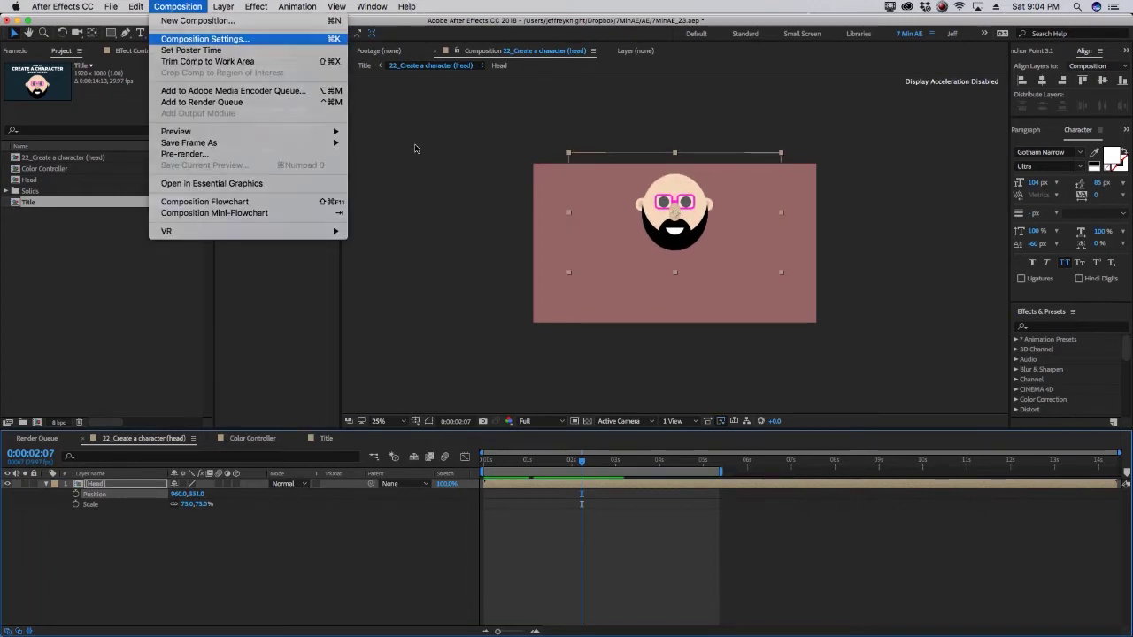
key("Return")
double_click(82, 171)
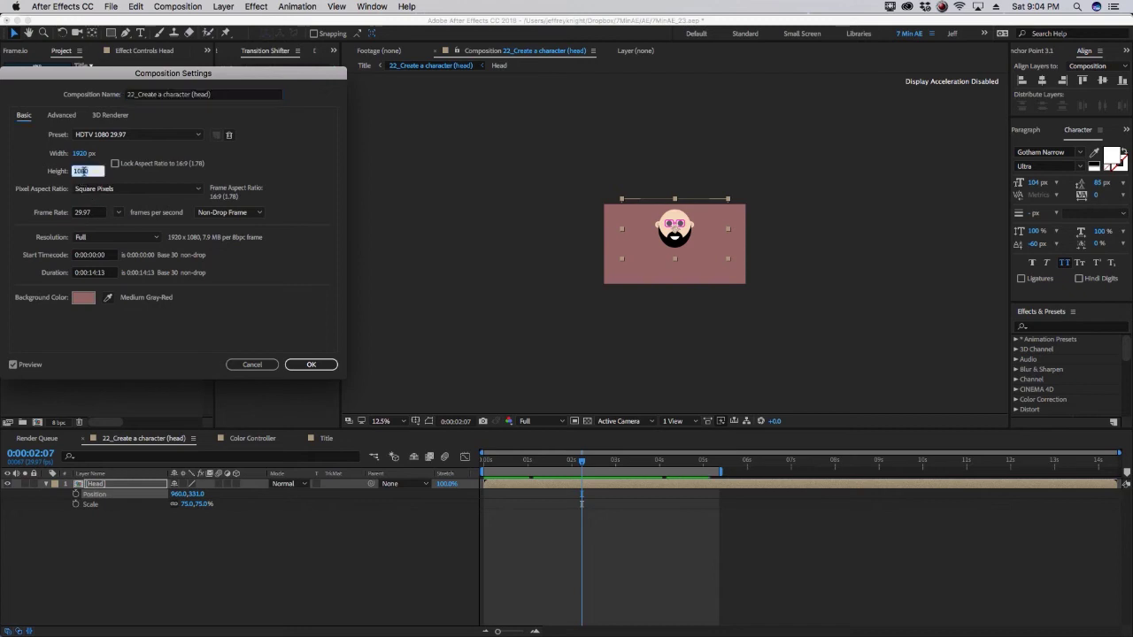
type("1920")
key("Return")
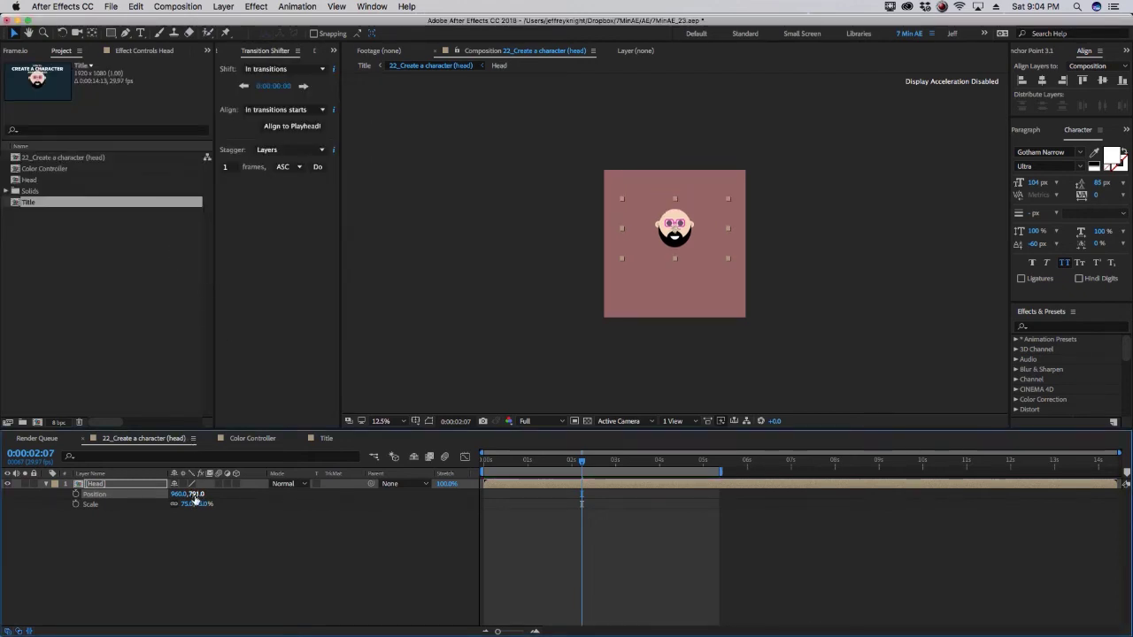
- Move the Head layer to Position Y 531 near the top of the frame
left_click_drag(195, 500, 135, 556)
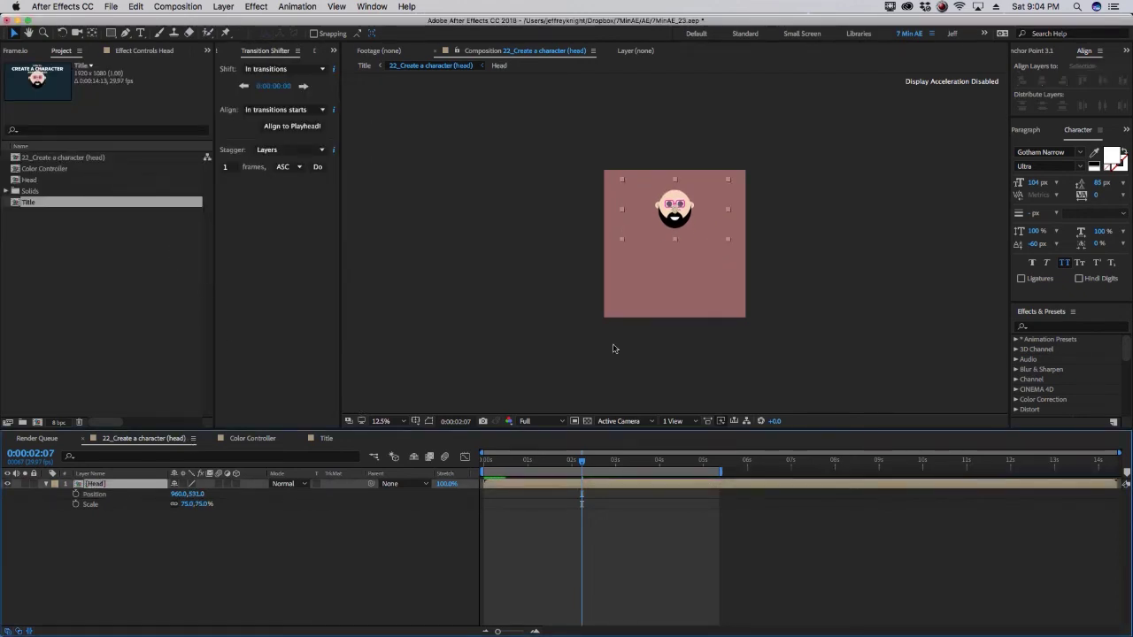
key("period")
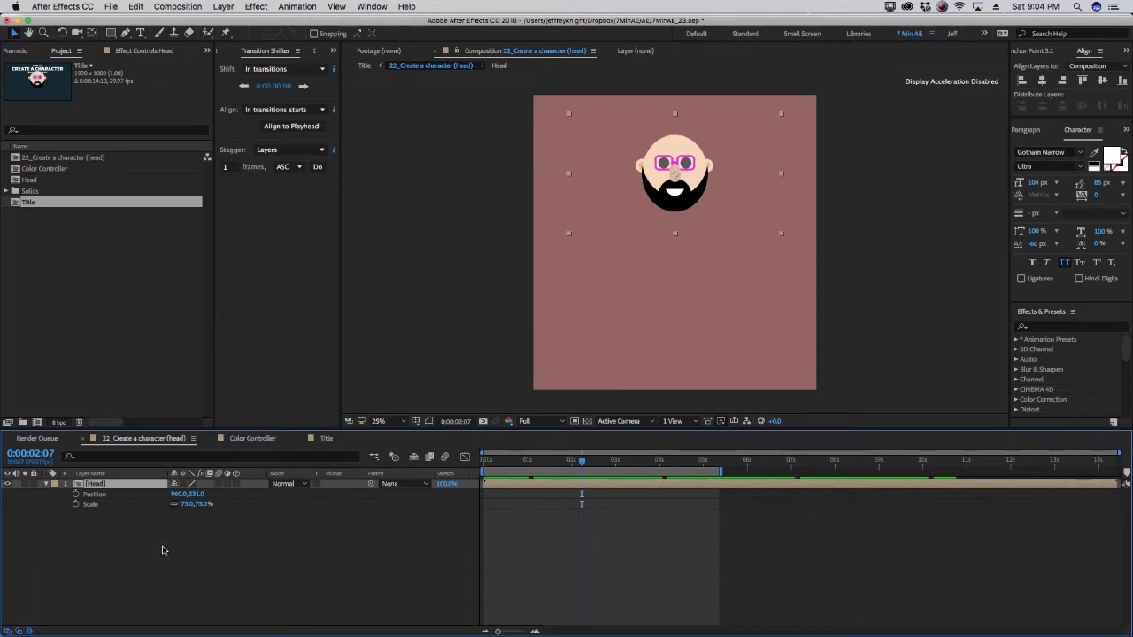
left_click_drag(218, 429, 217, 408)
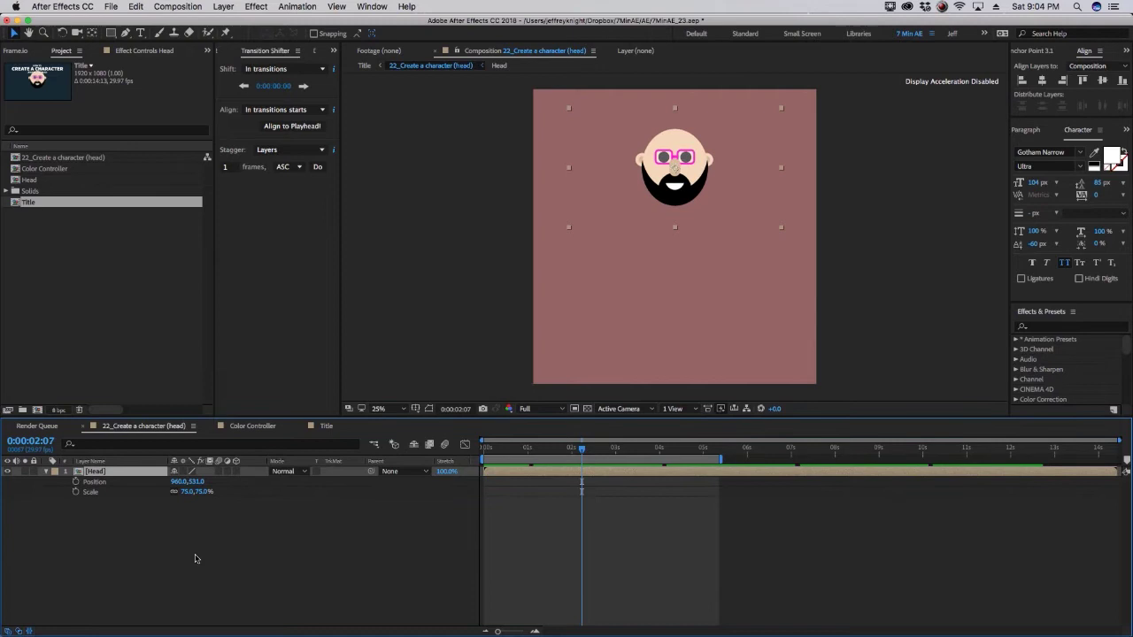
- Lock the Color Controller's Effect Controls panel showing the colour swatches
left_click(252, 418)
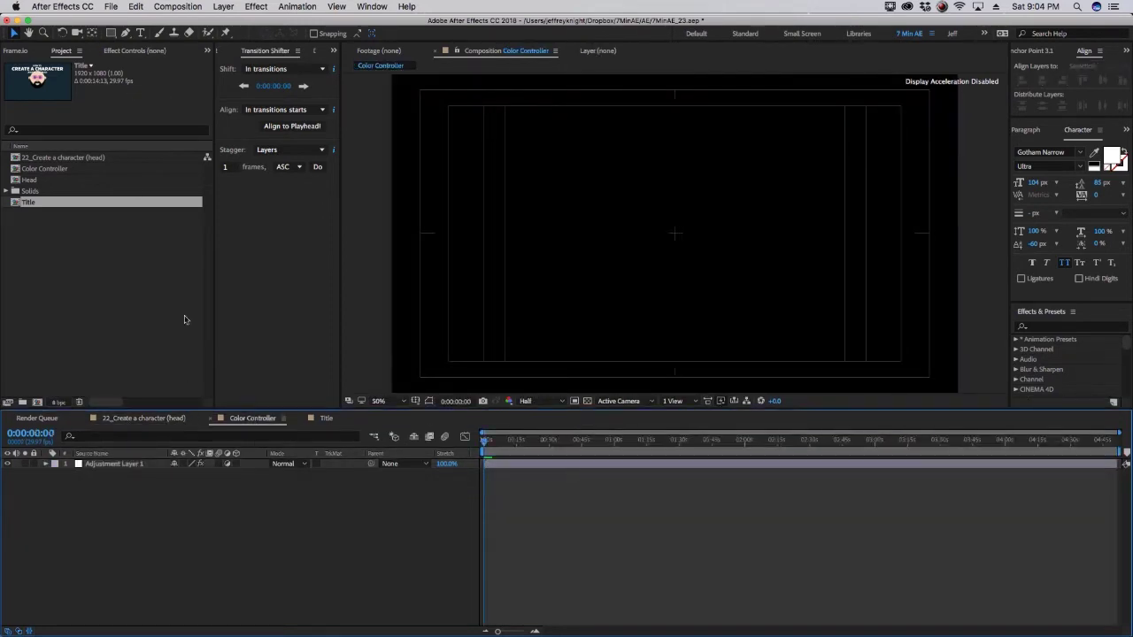
left_click(155, 51)
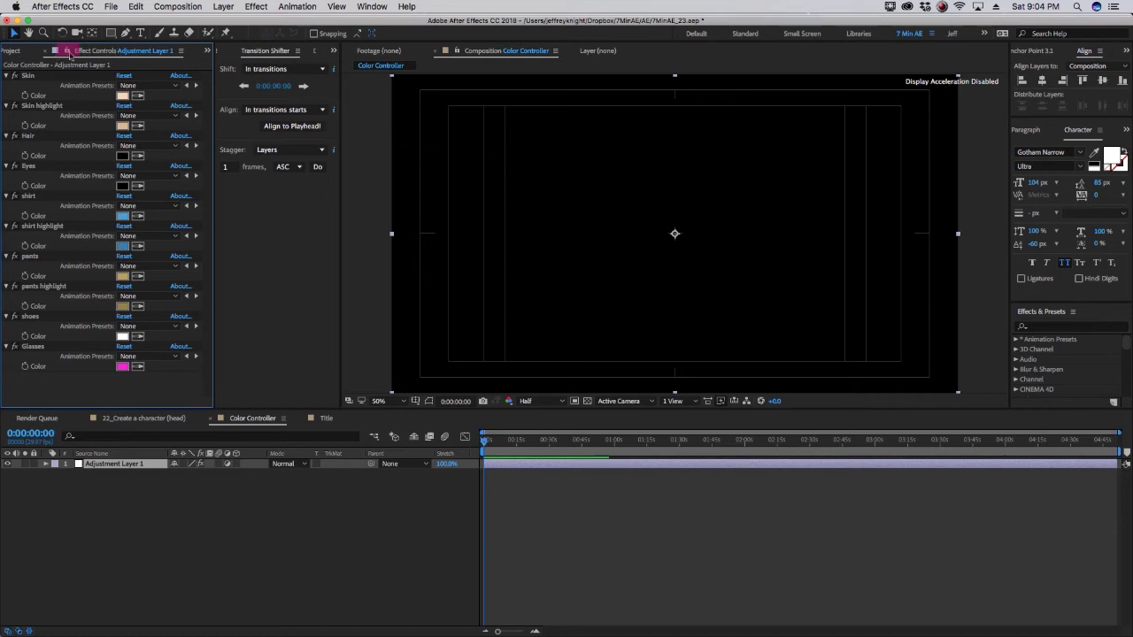
left_click(67, 51)
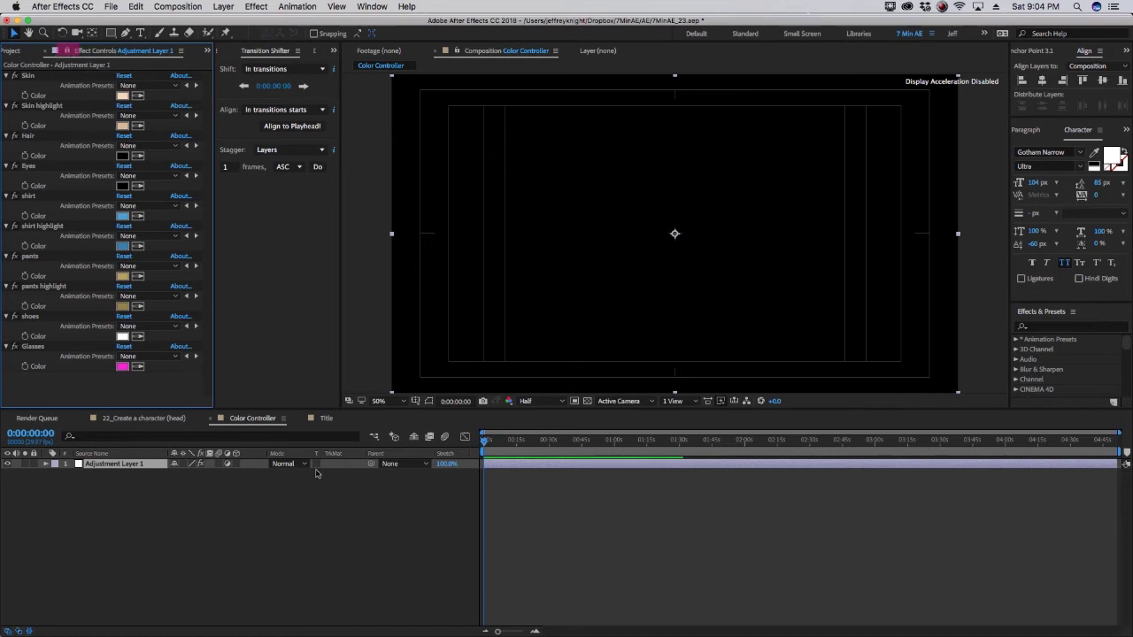
left_click(139, 418)
- Create a shape layer named Neck with a rectangle and a fill
right_click(181, 497)
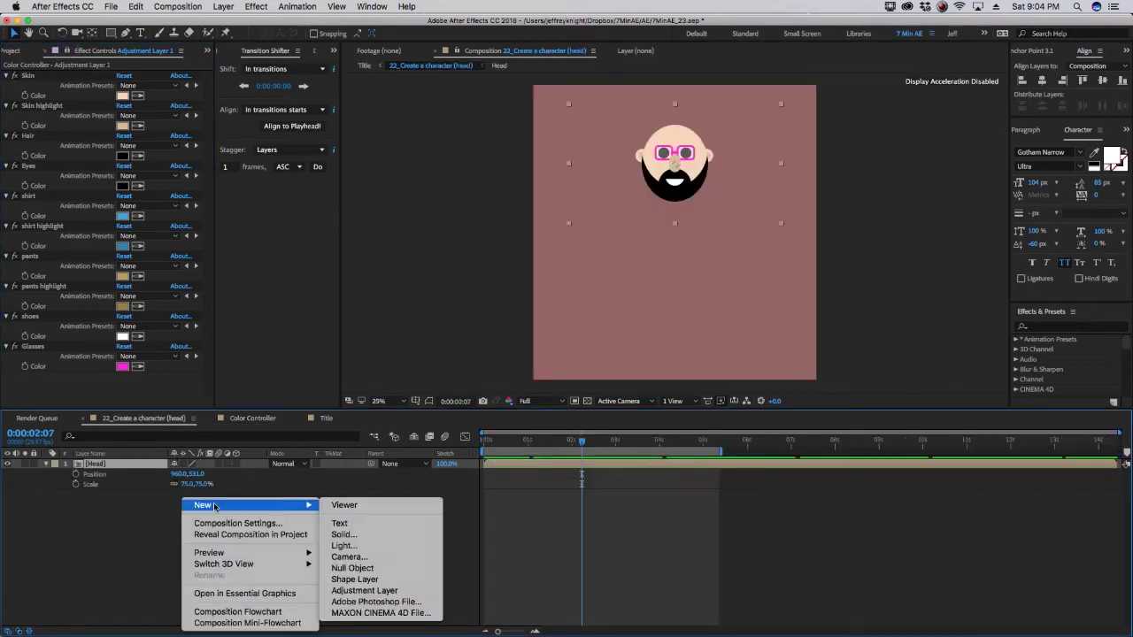
key("Escape")
key("Return")
type("Neck")
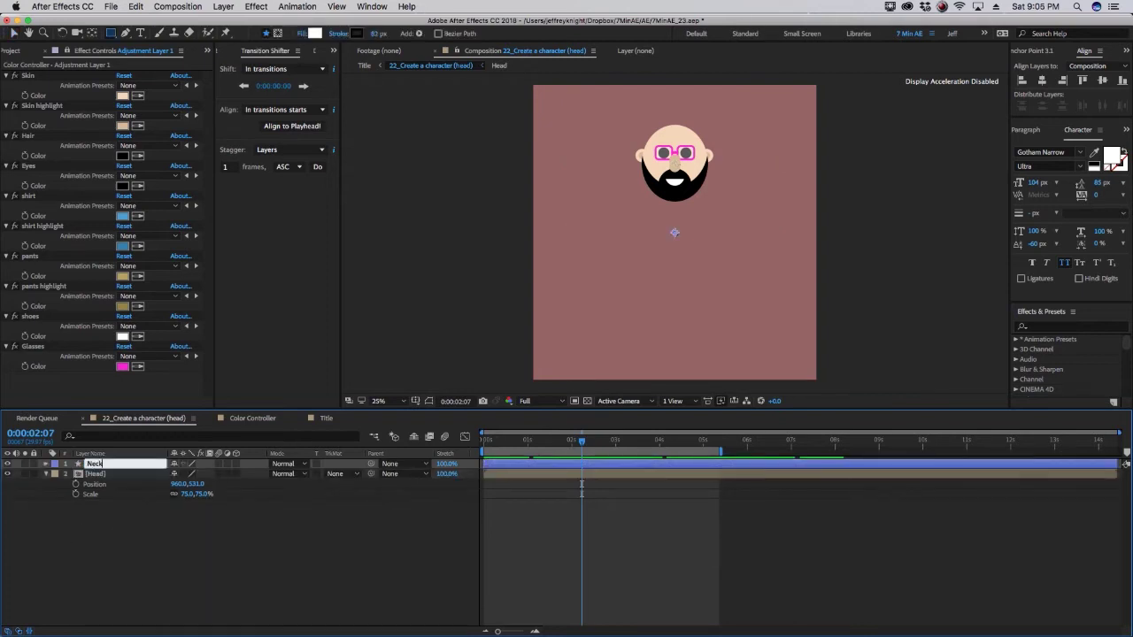
key("Return")
left_click(259, 474)
left_click(283, 422)
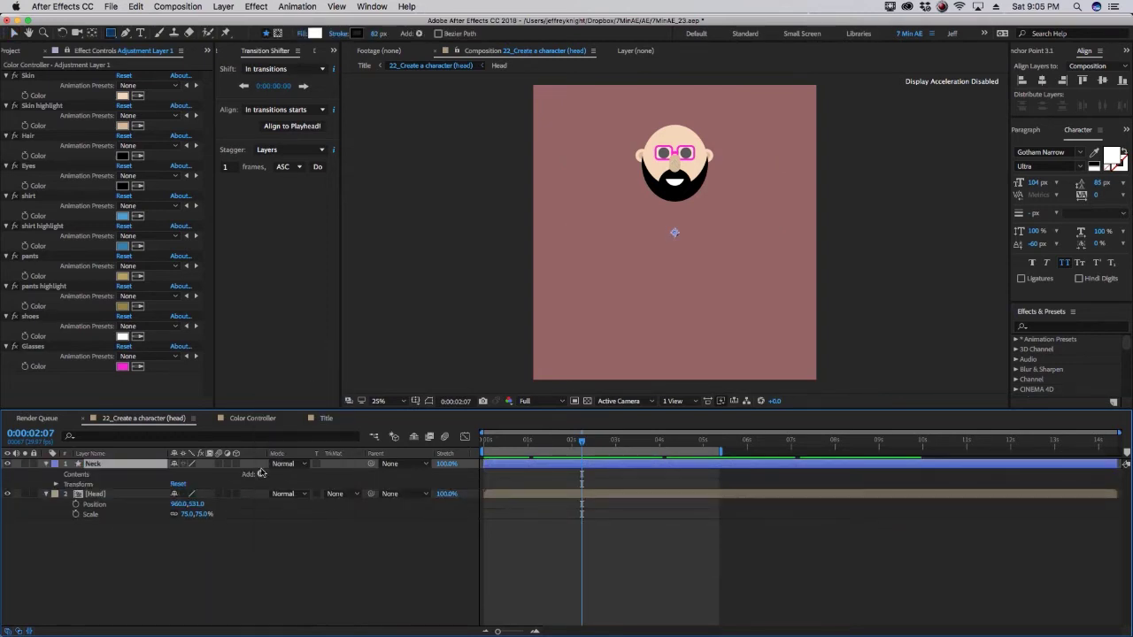
left_click(259, 475)
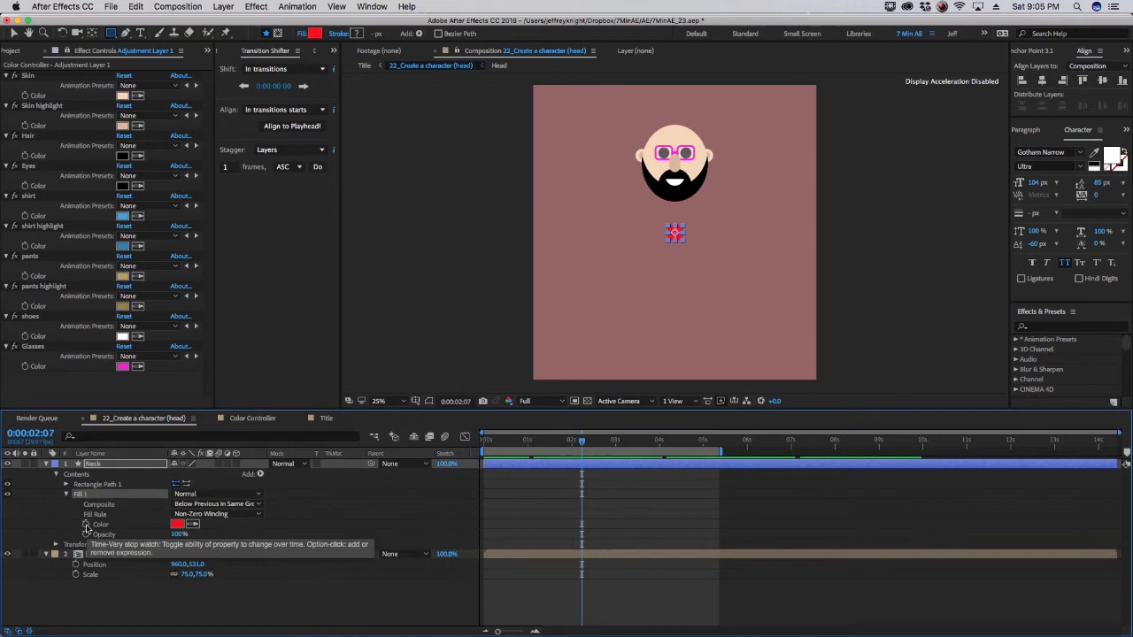
- Link the Neck fill colour to the Skin swatch with an expression
left_click(86, 524, "alt")
mouse_move(205, 533)
left_mouse_down()
mouse_move(123, 106)
mouse_move(123, 125)
left_mouse_up()
left_click_drag(674, 233, 675, 205)
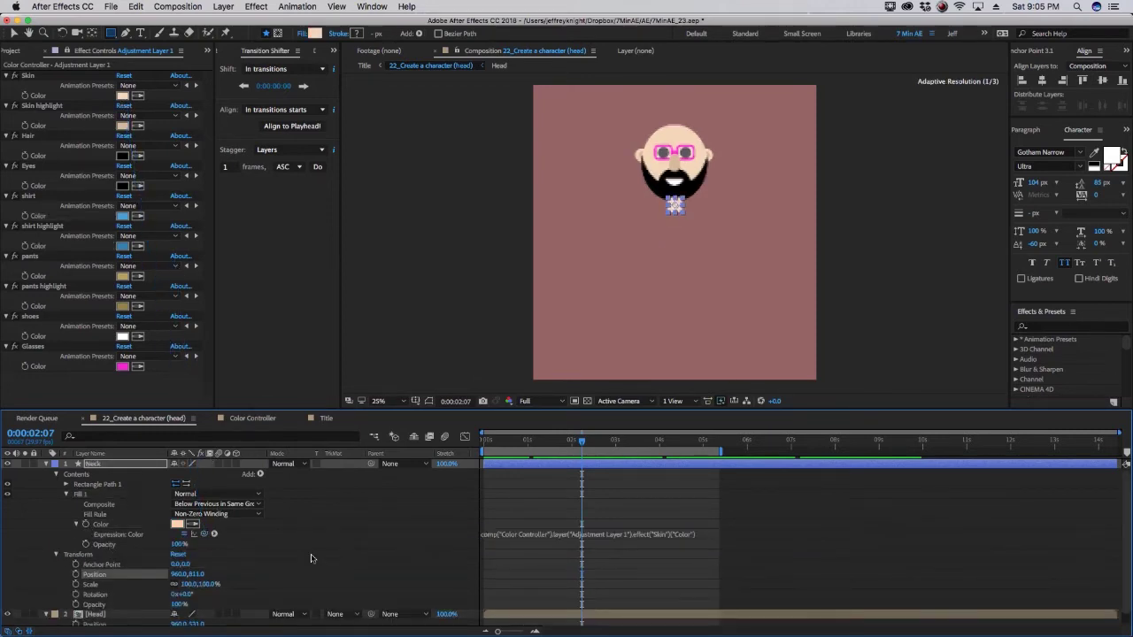
- Move Neck below Head, then make it narrower with rounded corners
left_click(56, 464)
left_click_drag(95, 466, 107, 512)
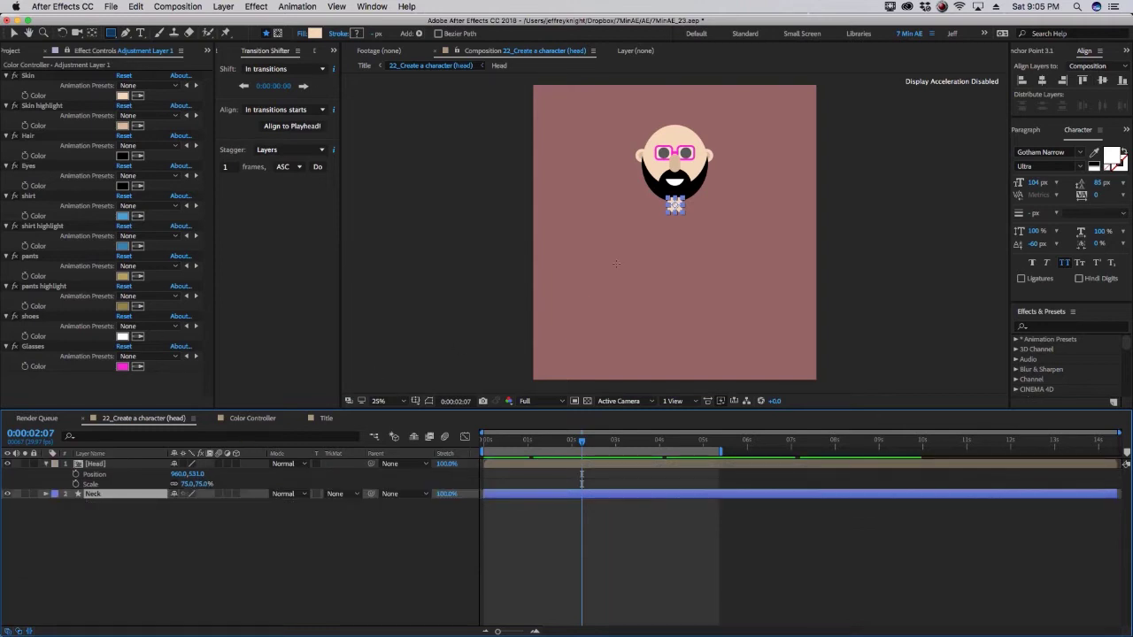
key("comma")
key("period")
key("period")
left_click(45, 494)
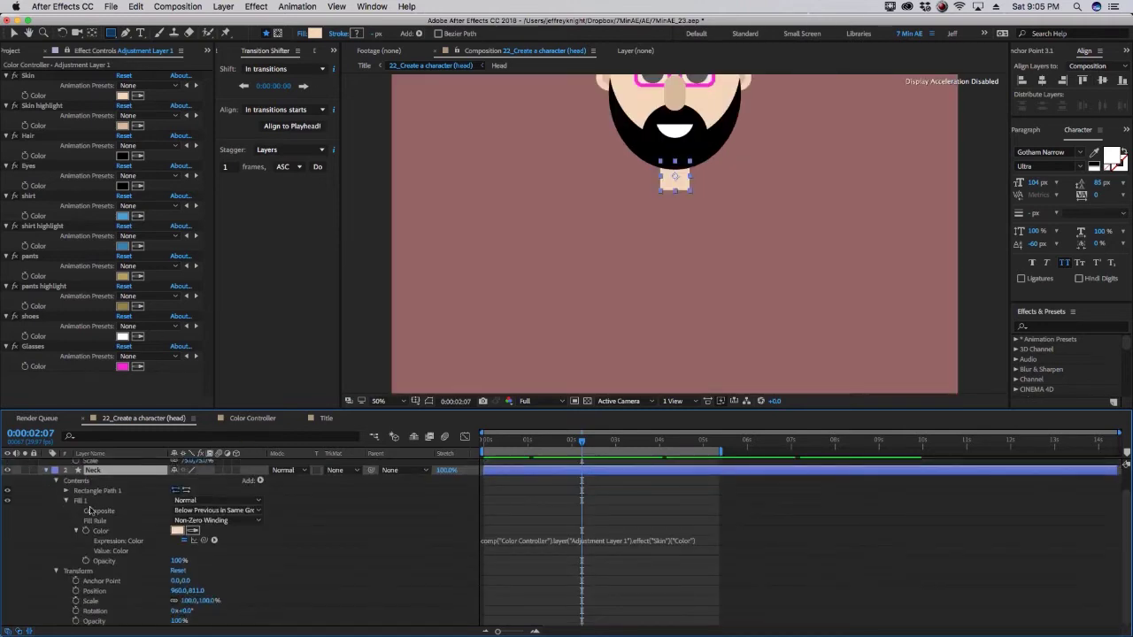
key("ctrl+v")
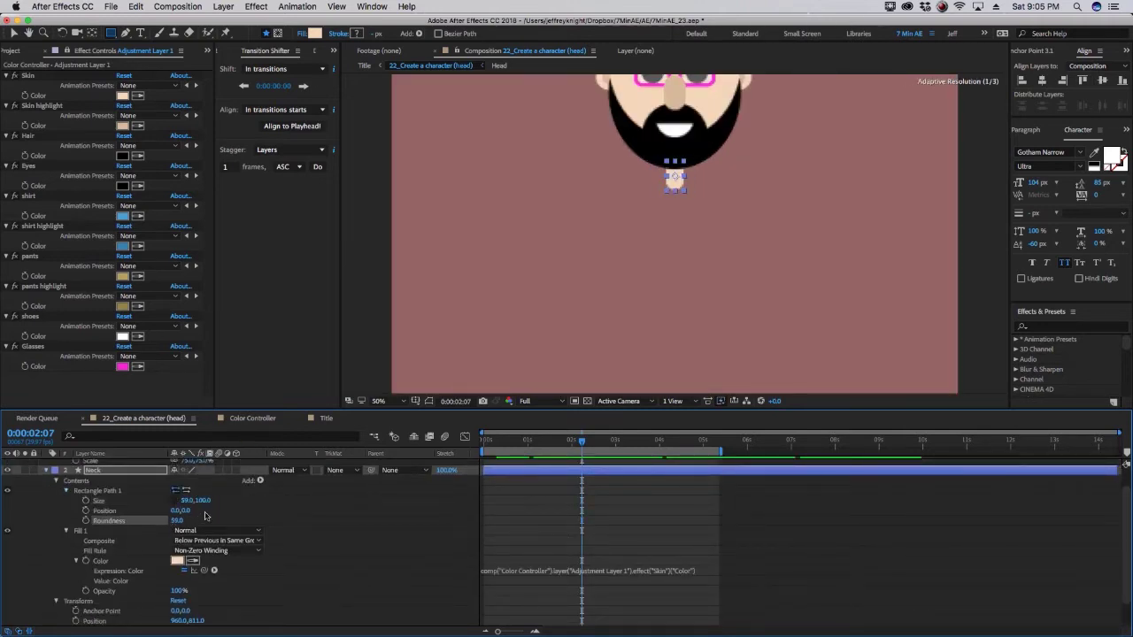
- Create a Body shape layer placed between Head and Neck
left_click(47, 470)
right_click(122, 501)
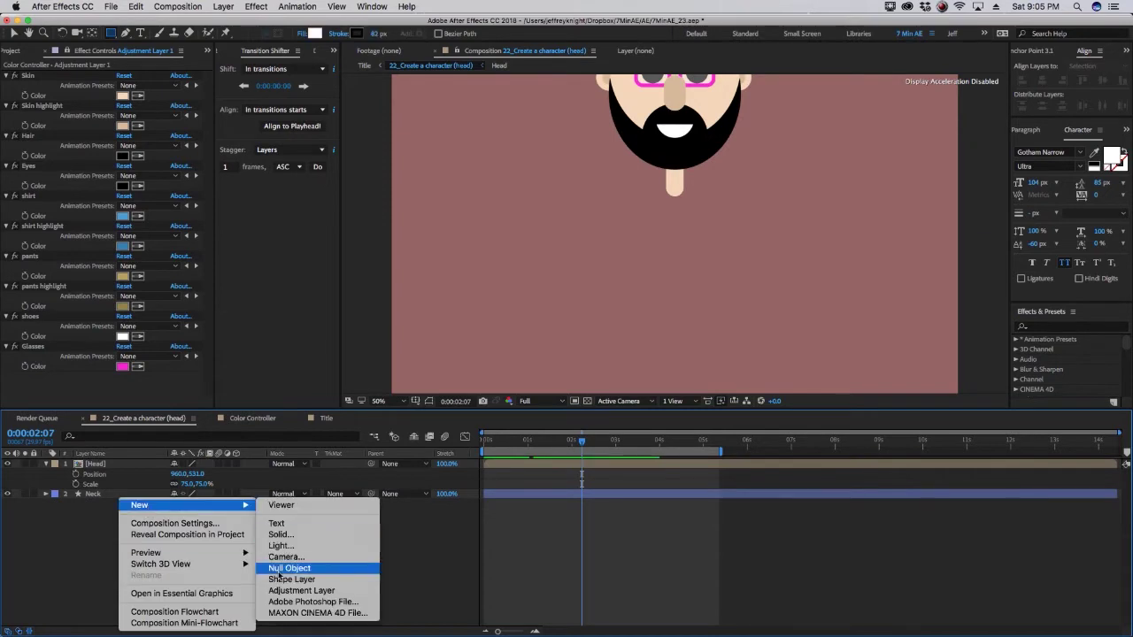
left_click(291, 579)
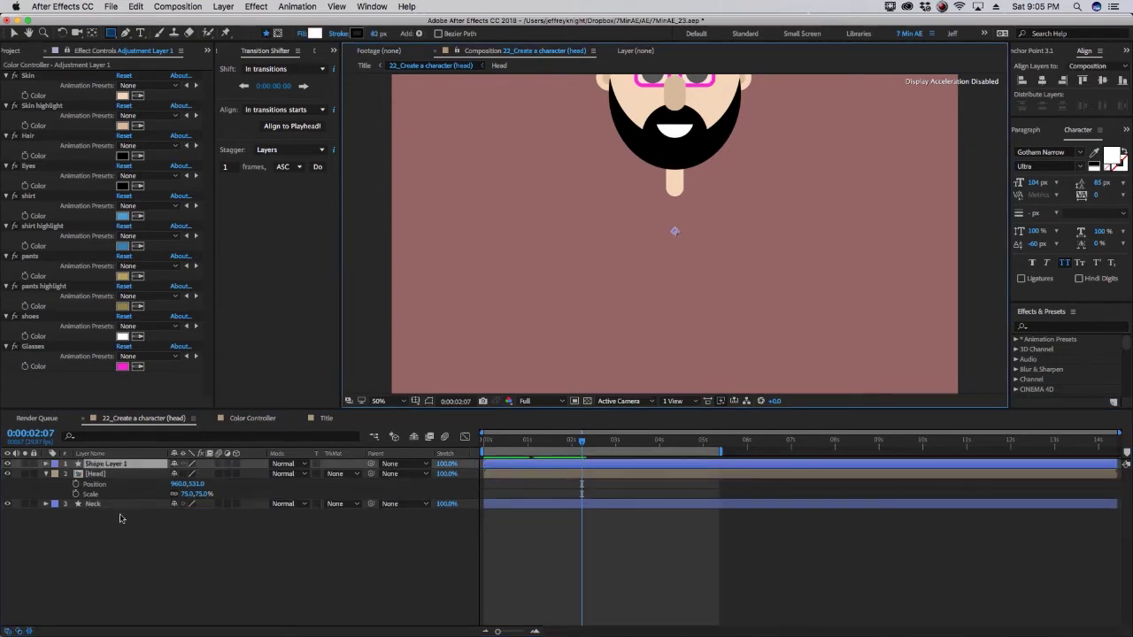
type("Body")
key("Return")
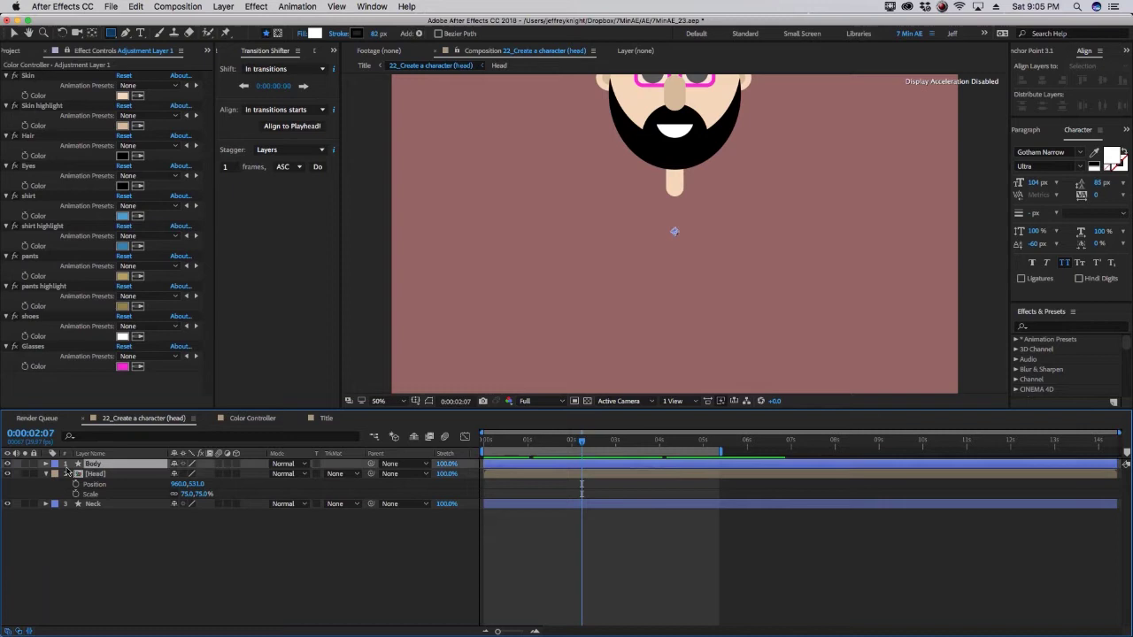
mouse_move(95, 464)
left_mouse_down()
mouse_move(96, 525)
mouse_move(103, 489)
left_mouse_up()
- Give Body a rectangle and fill, linking its colour to the shirt swatch
left_click(45, 494)
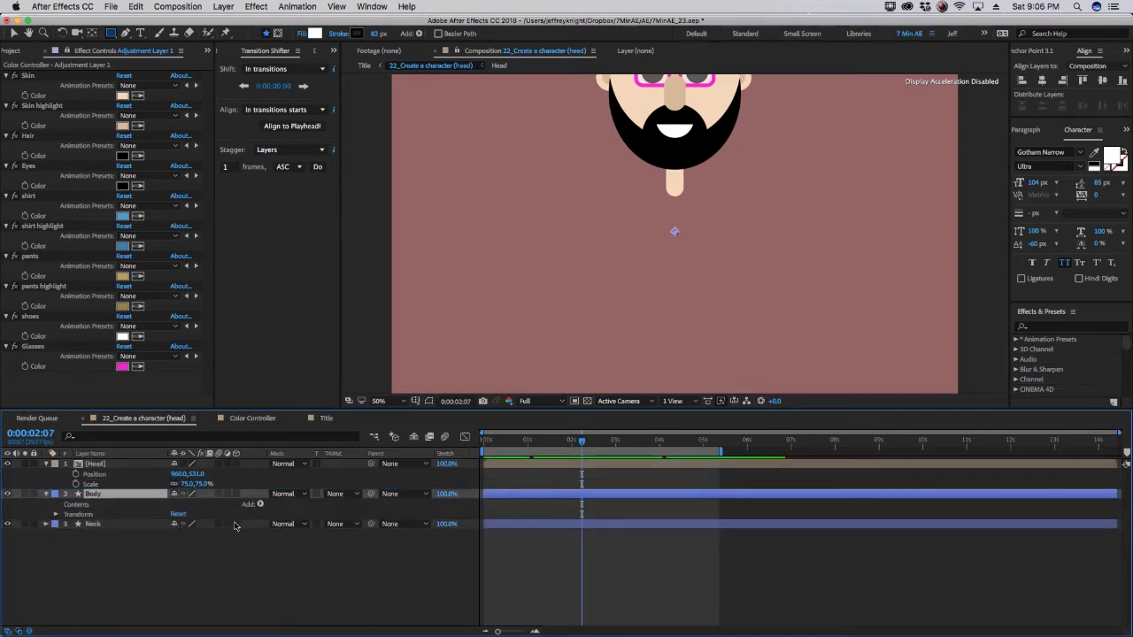
left_click(260, 503)
left_click(288, 418)
left_click(260, 504)
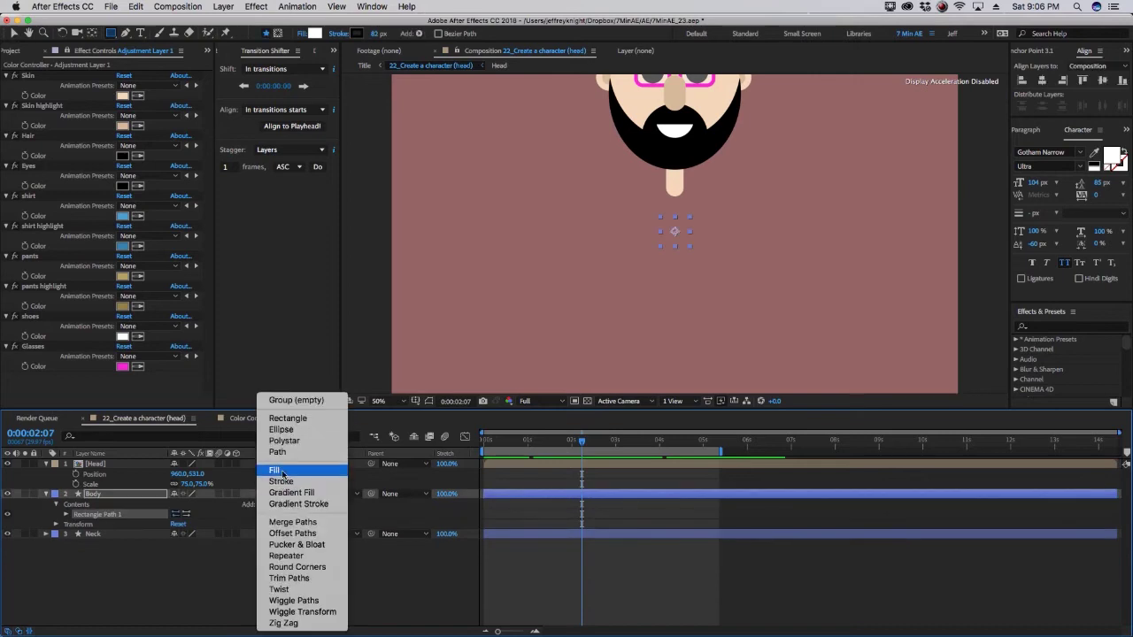
left_click(282, 470)
left_click(86, 554, "alt")
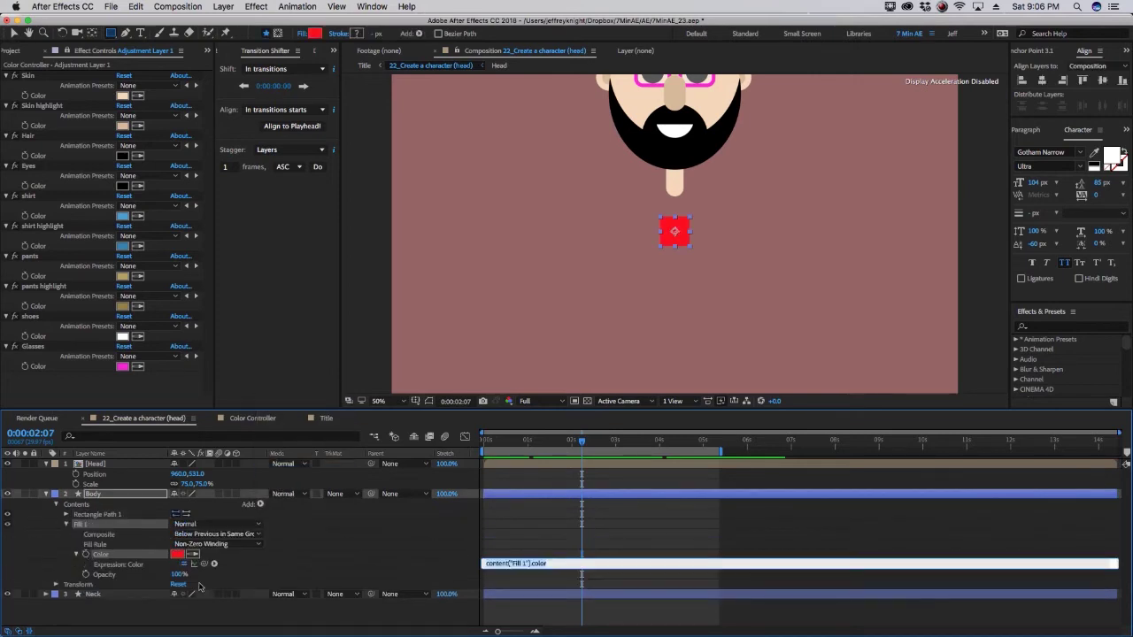
left_click_drag(205, 564, 124, 216)
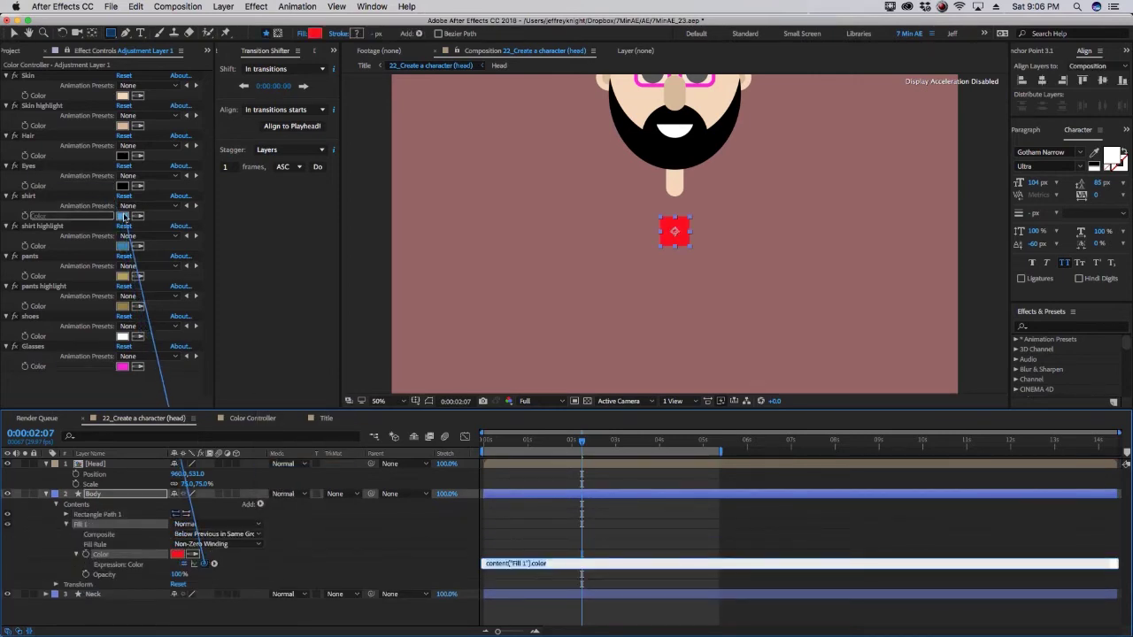
left_click(67, 515)
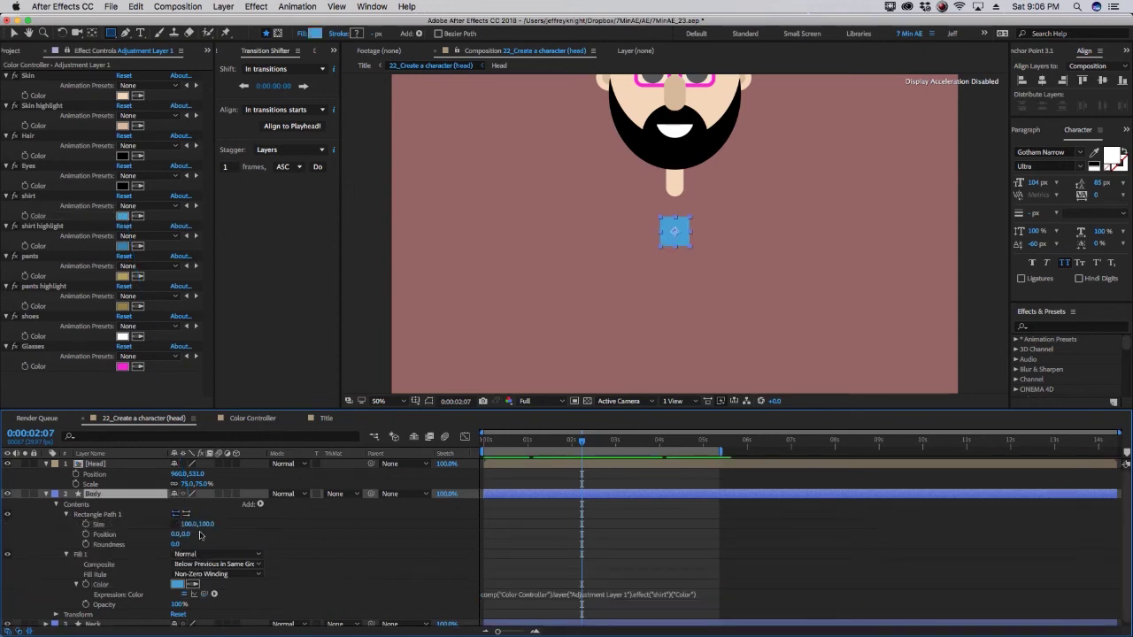
- Size the body rectangle to 221×563 and round its corners
left_click_drag(206, 524, 222, 524)
left_click(55, 614)
scroll(203, 567, "down", 2)
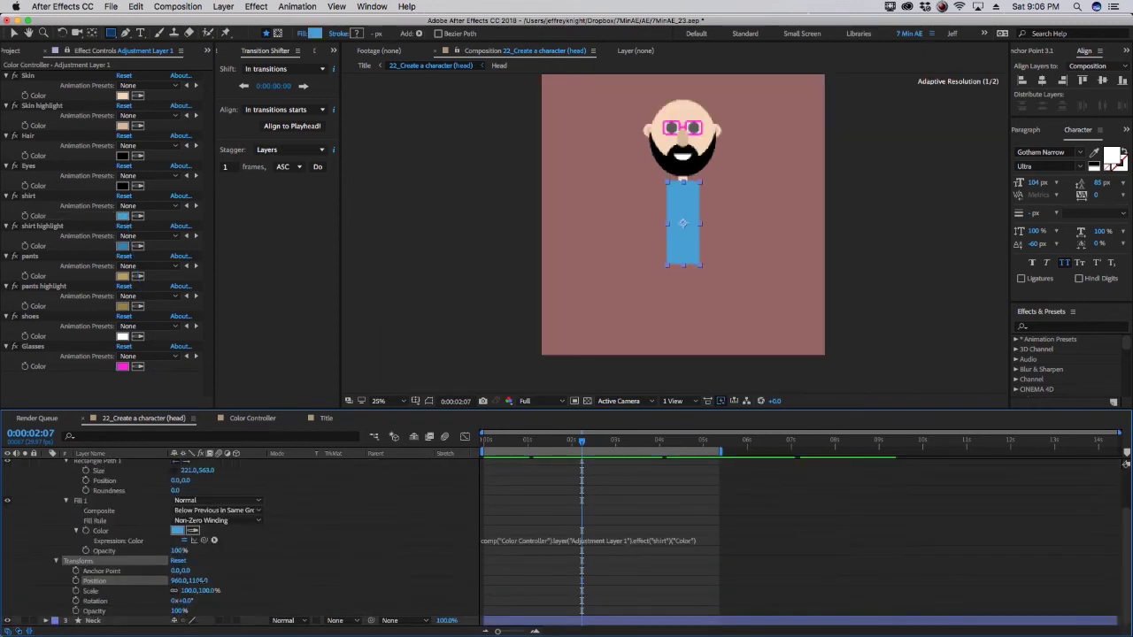
key("comma")
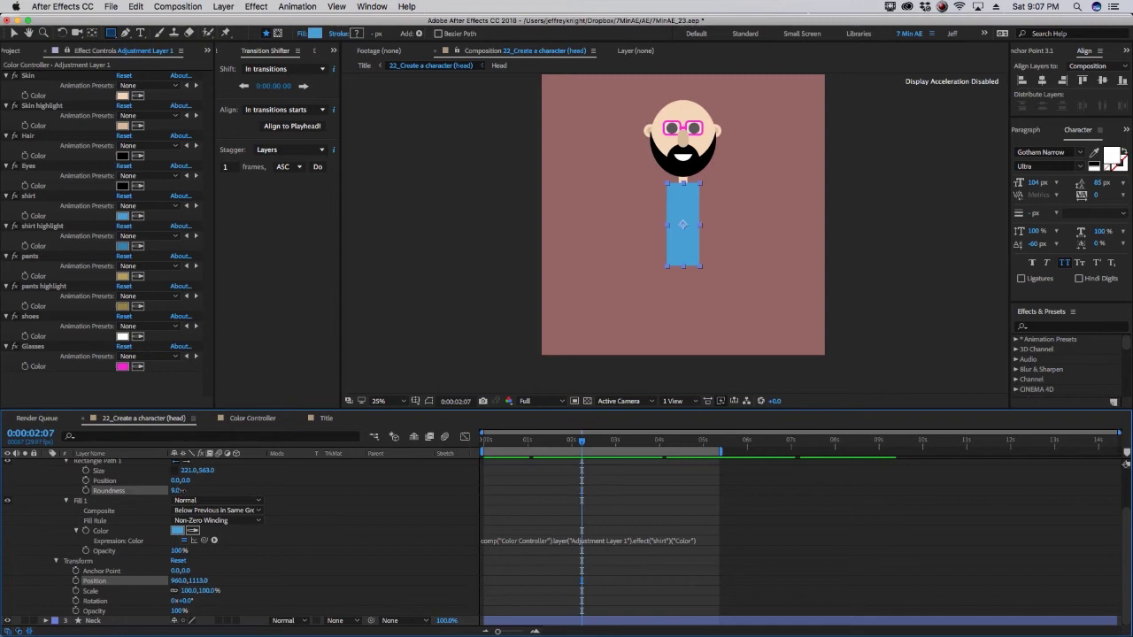
left_click_drag(177, 491, 196, 490)
- Create a new shape layer named Upper arm
right_click(113, 499)
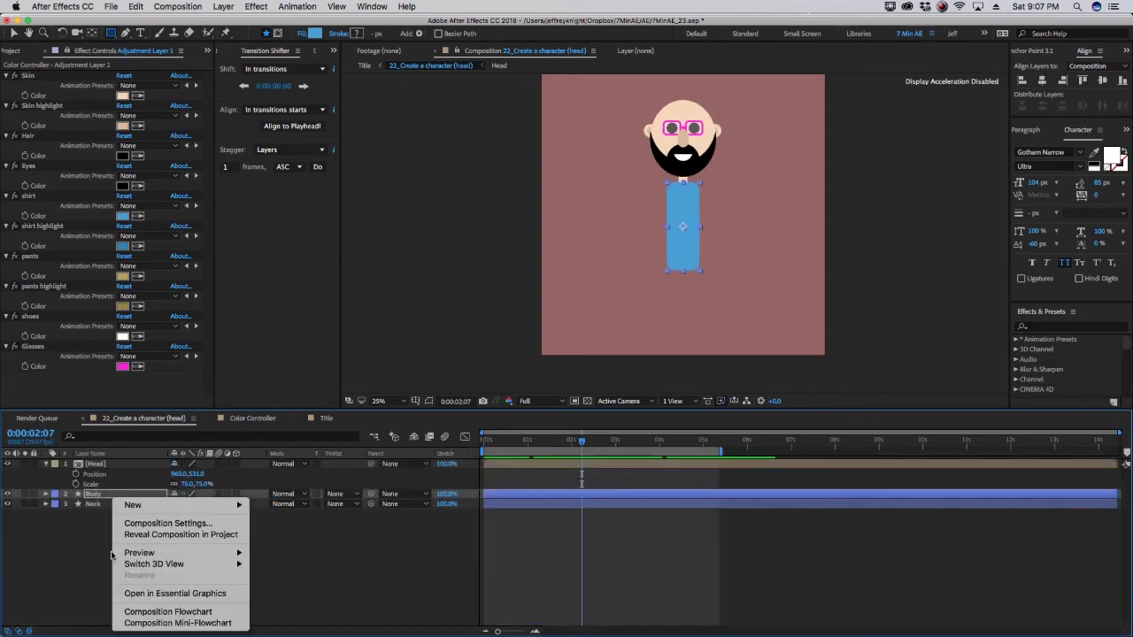
left_click(284, 579)
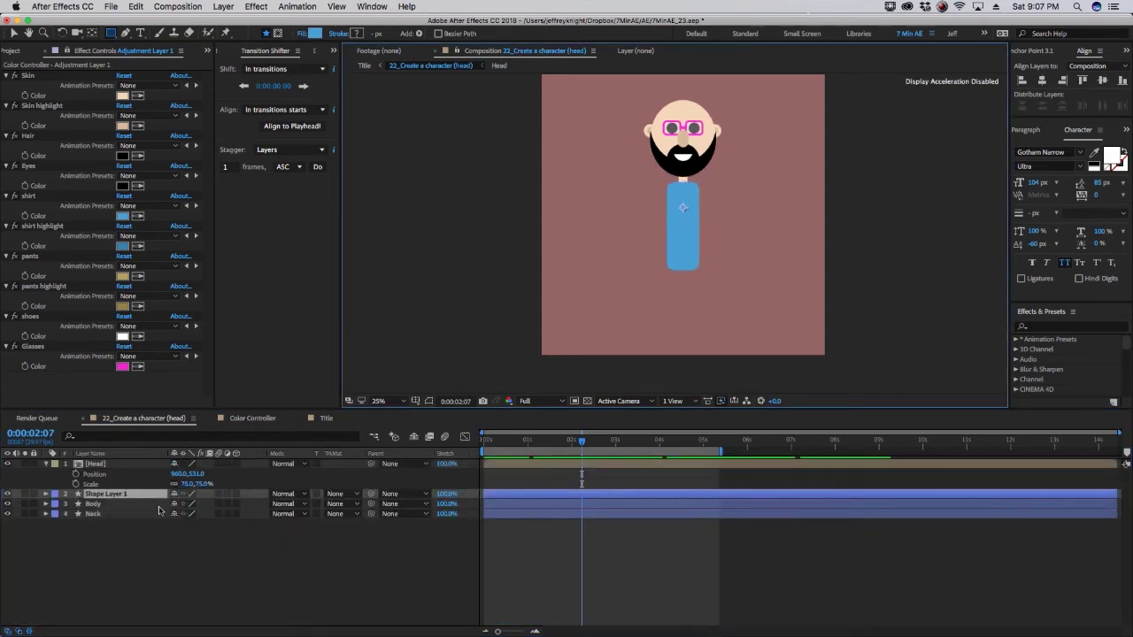
key("Return")
type("Upper a")
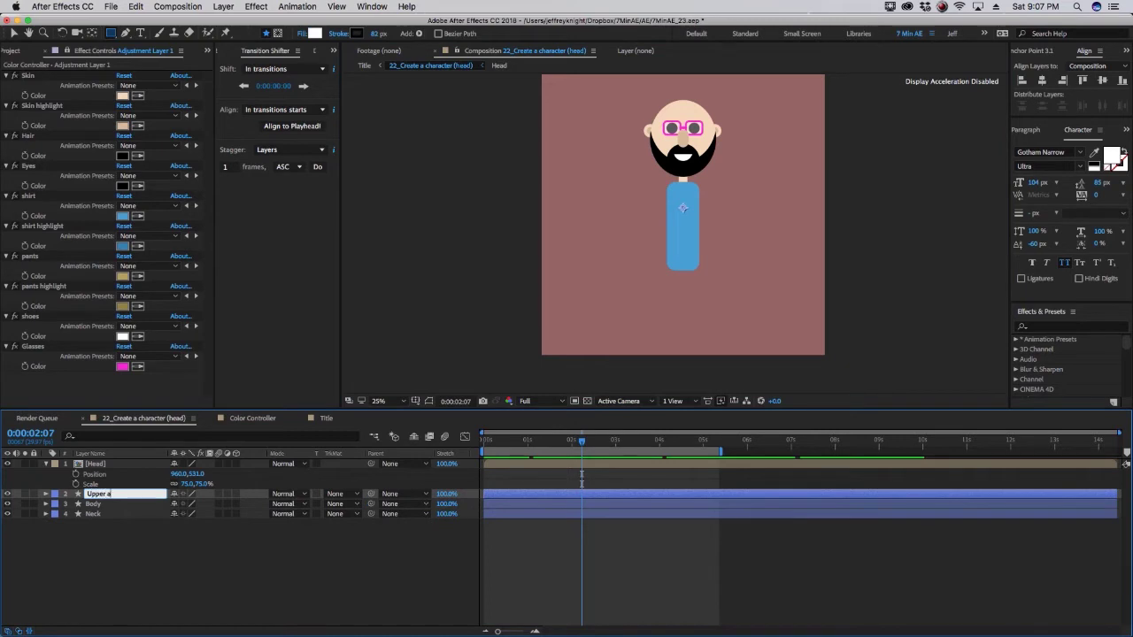
type("rm")
key("Return")
- Add a rectangle and fill to Upper arm, linking its colour to the shirt control
left_click(260, 504)
left_click(296, 494)
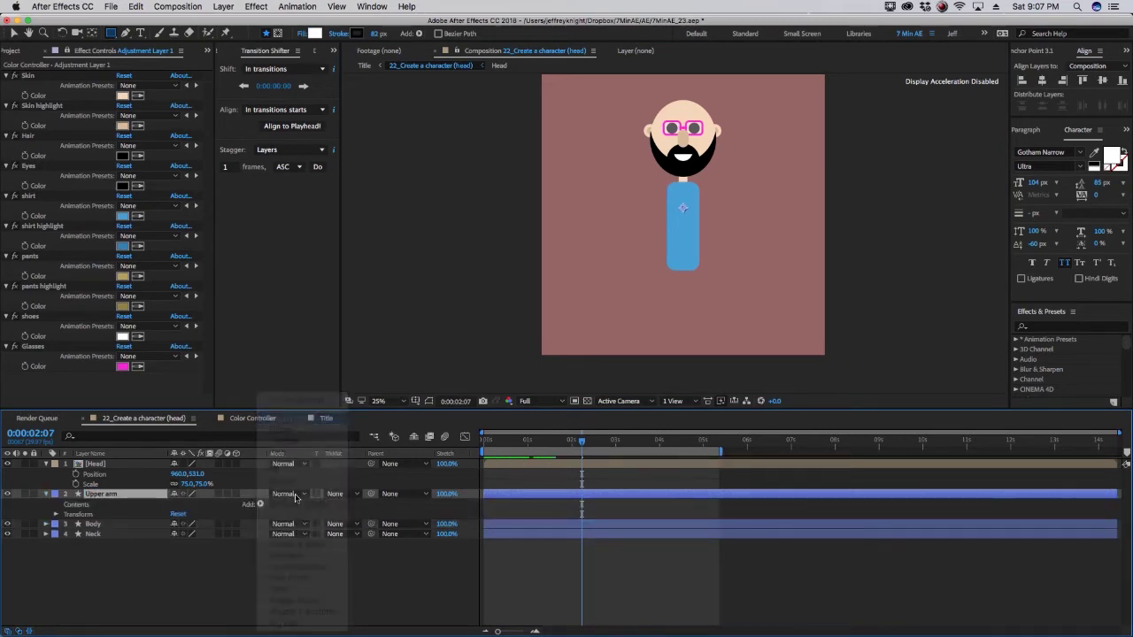
left_click(260, 504)
left_click(284, 470)
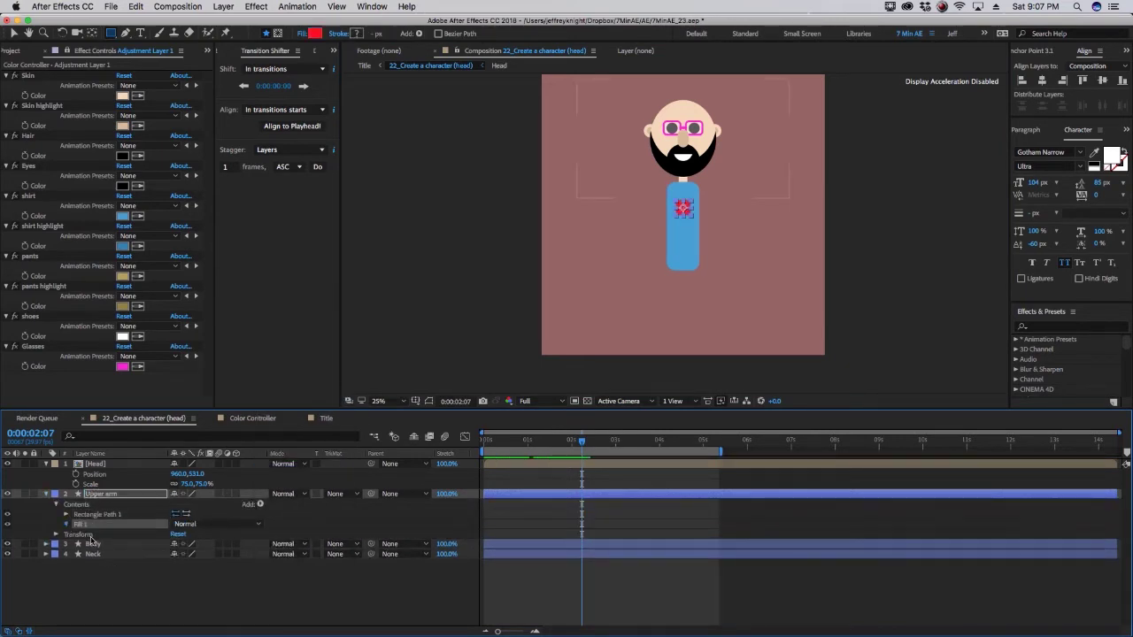
left_click(85, 554, "alt")
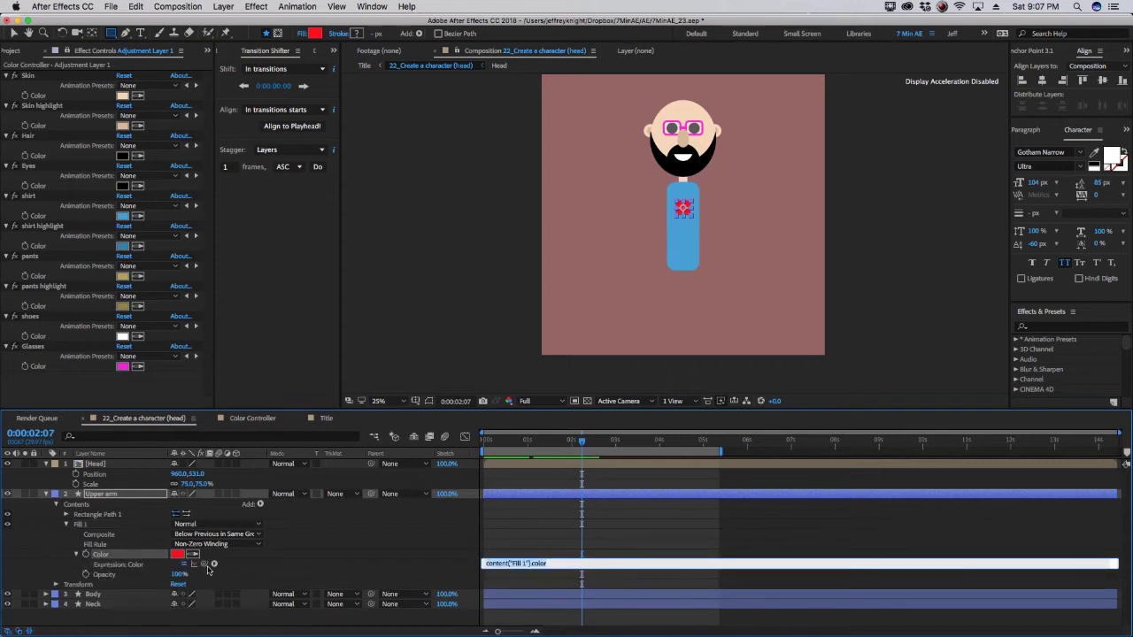
left_click_drag(213, 564, 129, 217)
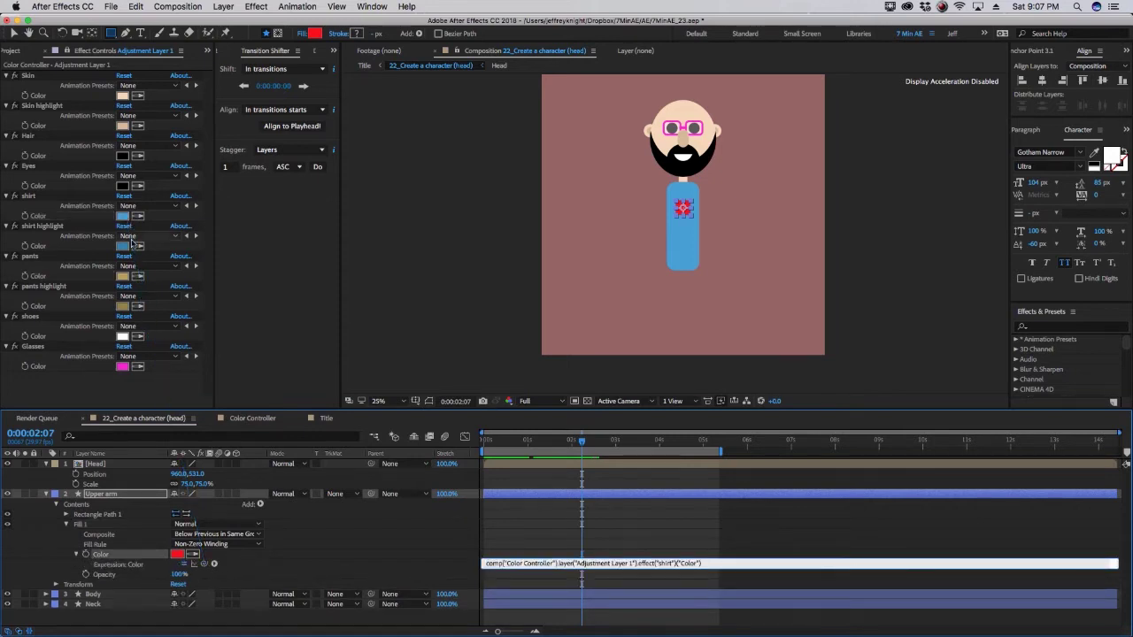
left_click(56, 584)
- Shape the arm into a narrow rounded bar left of the body
scroll(70, 614, "down", 1)
left_click_drag(177, 589, 151, 590)
left_click(66, 500)
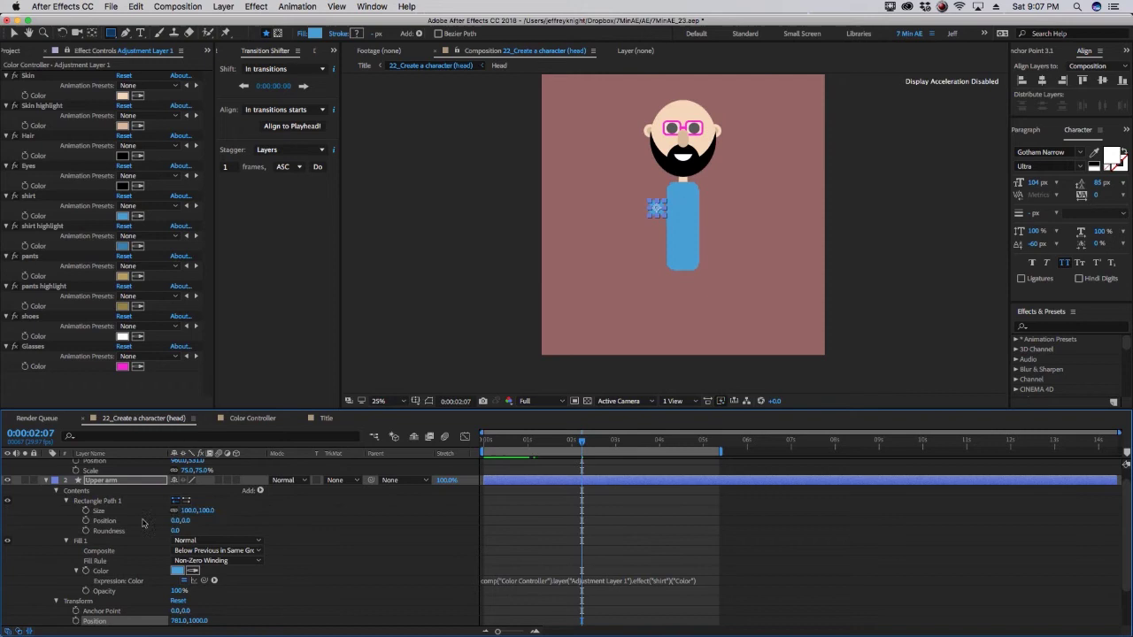
mouse_move(182, 511)
left_mouse_down()
mouse_move(168, 511)
mouse_move(186, 531)
mouse_move(196, 510)
left_mouse_up()
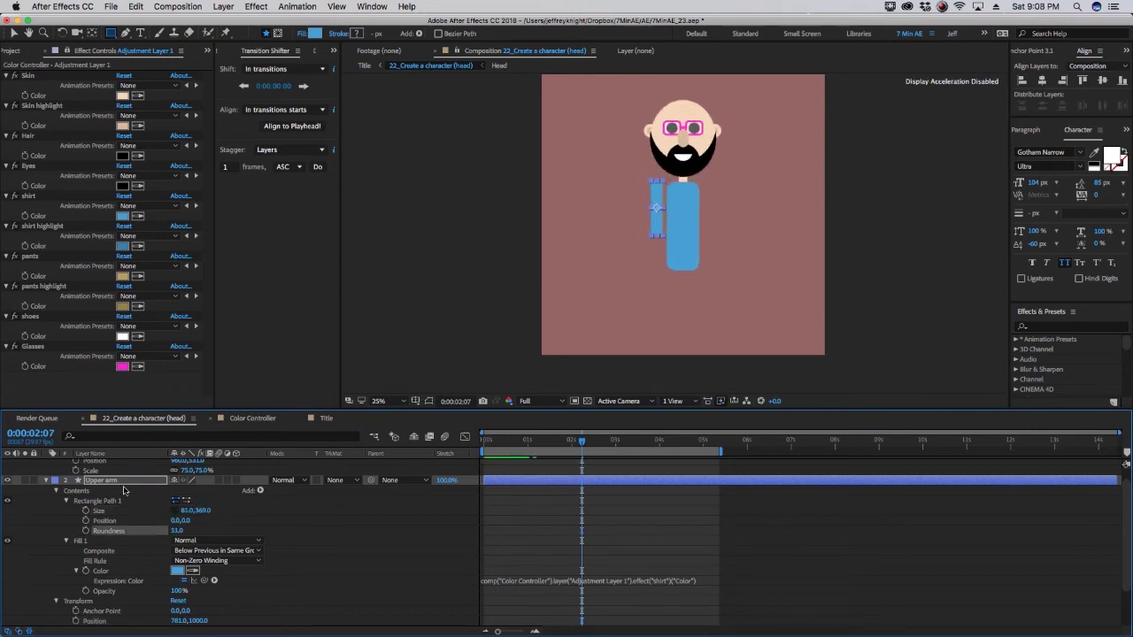
left_click_drag(200, 621, 210, 620)
key("period")
- Move the arm's anchor to its top, then set its rotation and position
left_click(118, 481)
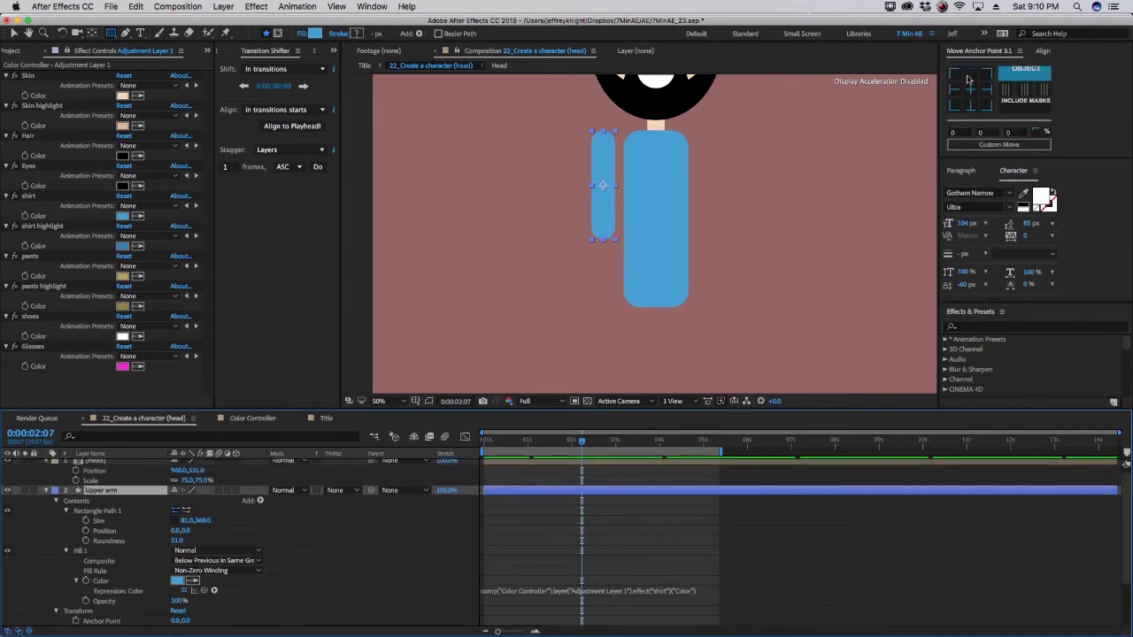
left_click(973, 73)
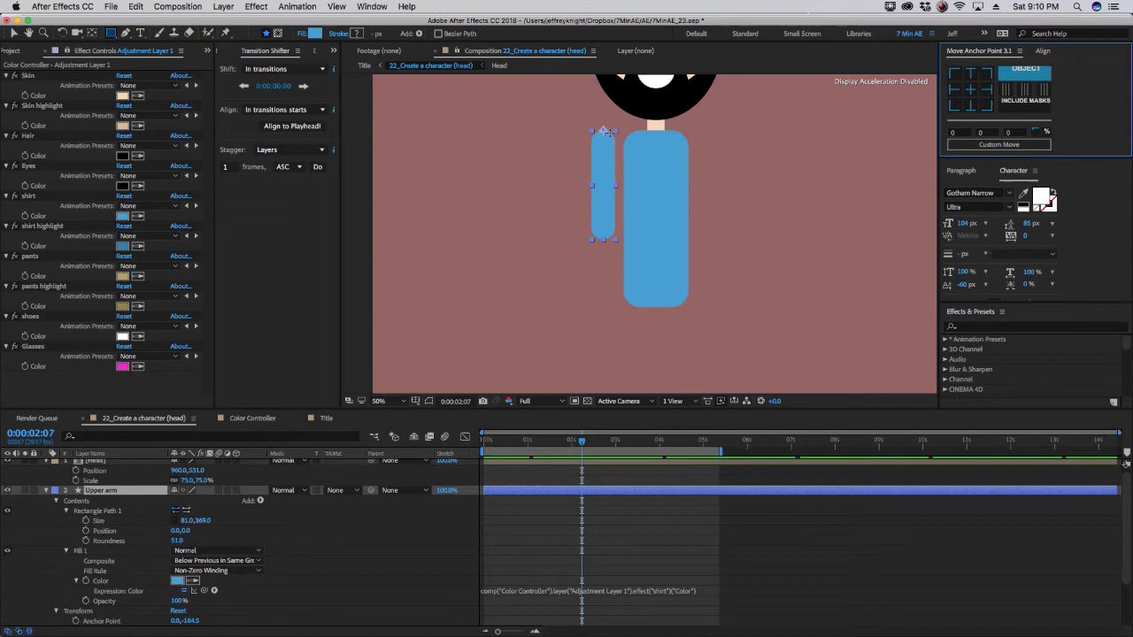
key("y")
left_click_drag(610, 149, 604, 140)
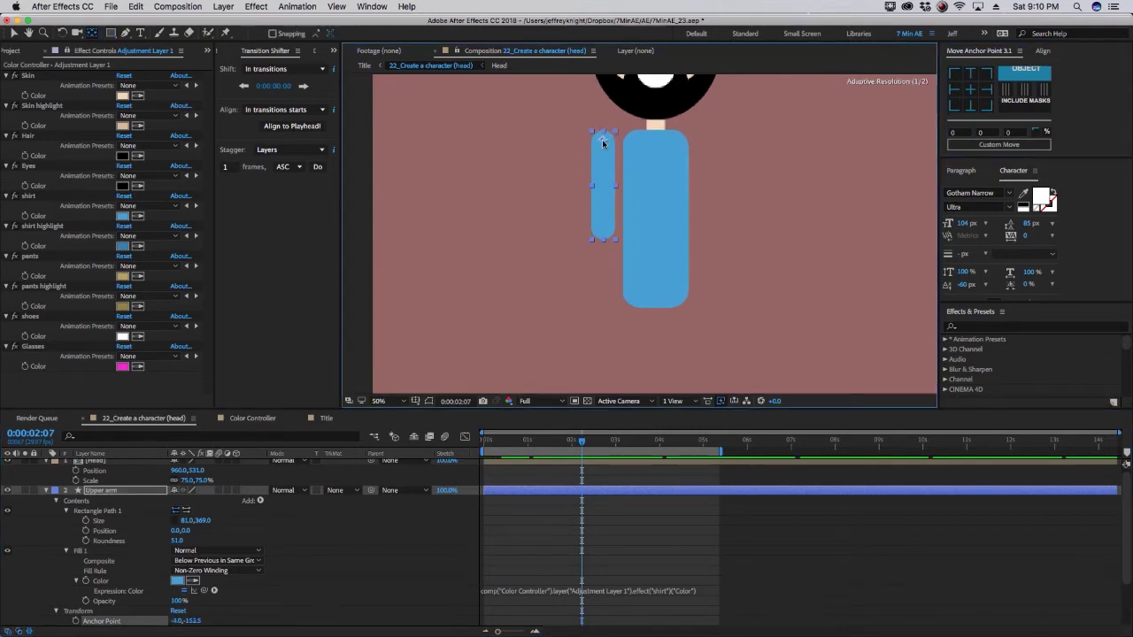
key("r")
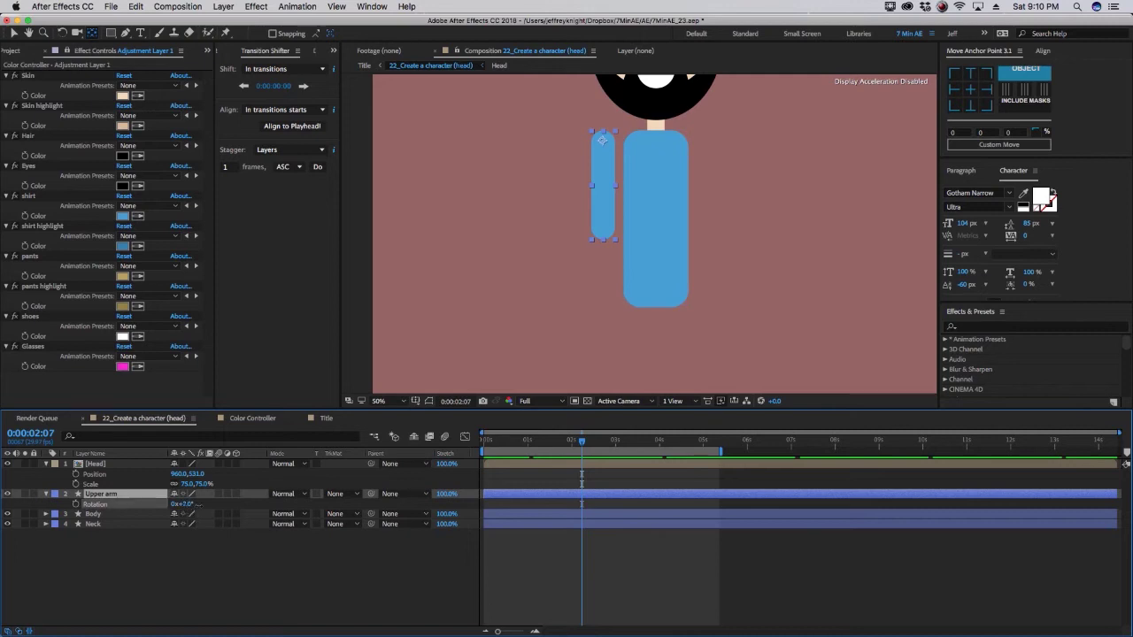
mouse_move(183, 504)
left_mouse_down()
mouse_move(156, 501)
mouse_move(243, 498)
mouse_move(114, 504)
left_mouse_up()
key("shift+p")
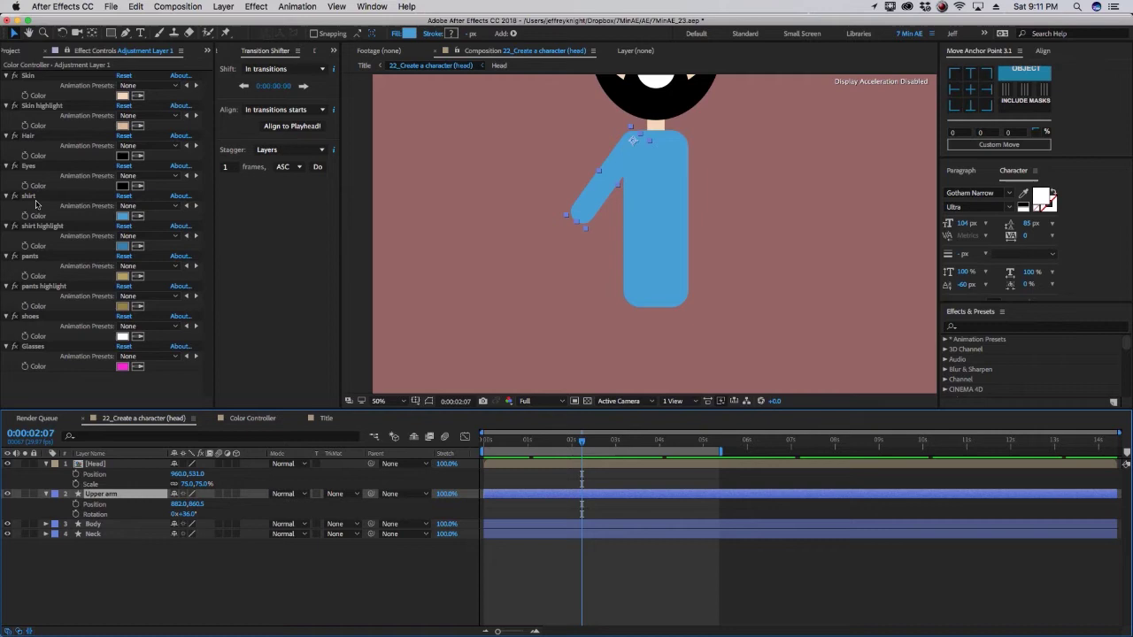
- Duplicate Upper arm as Lower arm and move it to the elbow
left_click(87, 503)
left_click(95, 496)
key("ctrl+d")
key("Return")
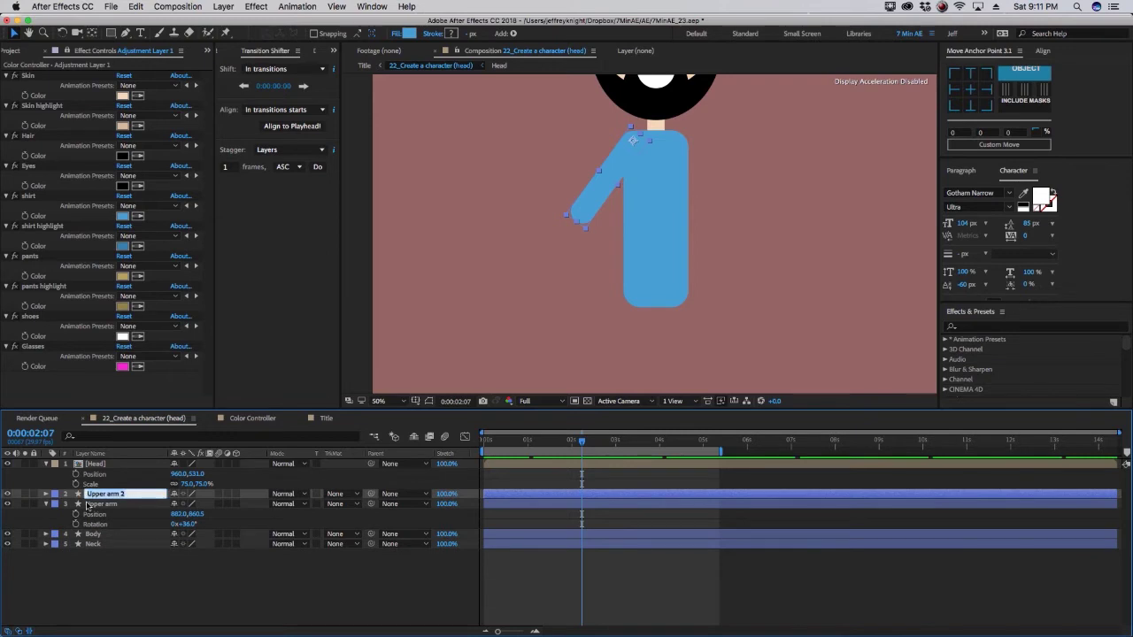
type("Lower arm")
key("Return")
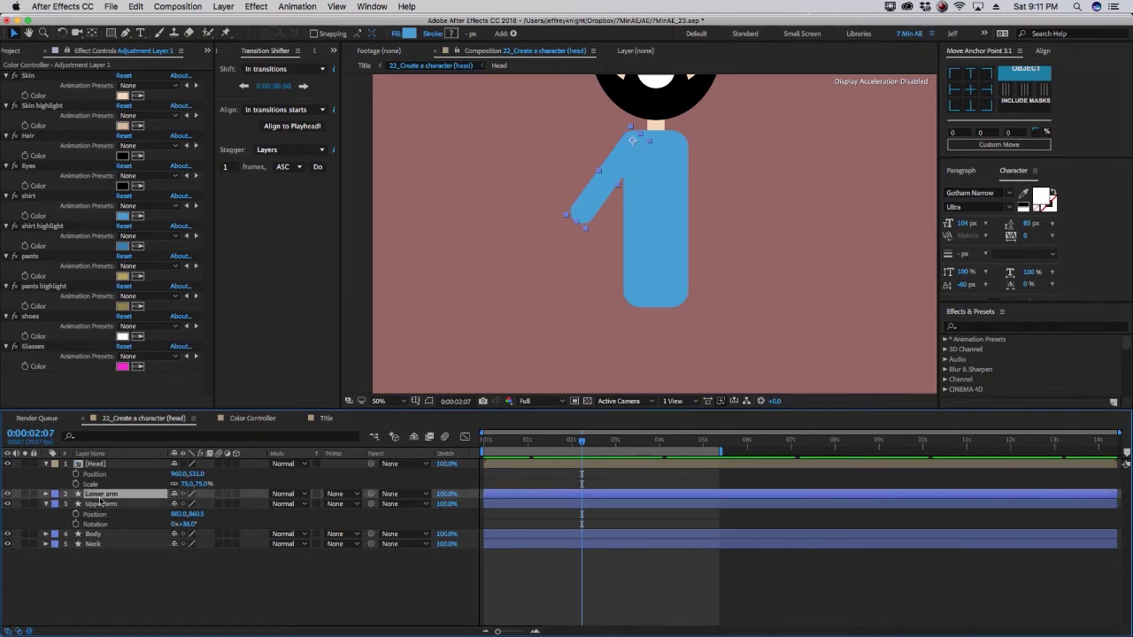
key("p")
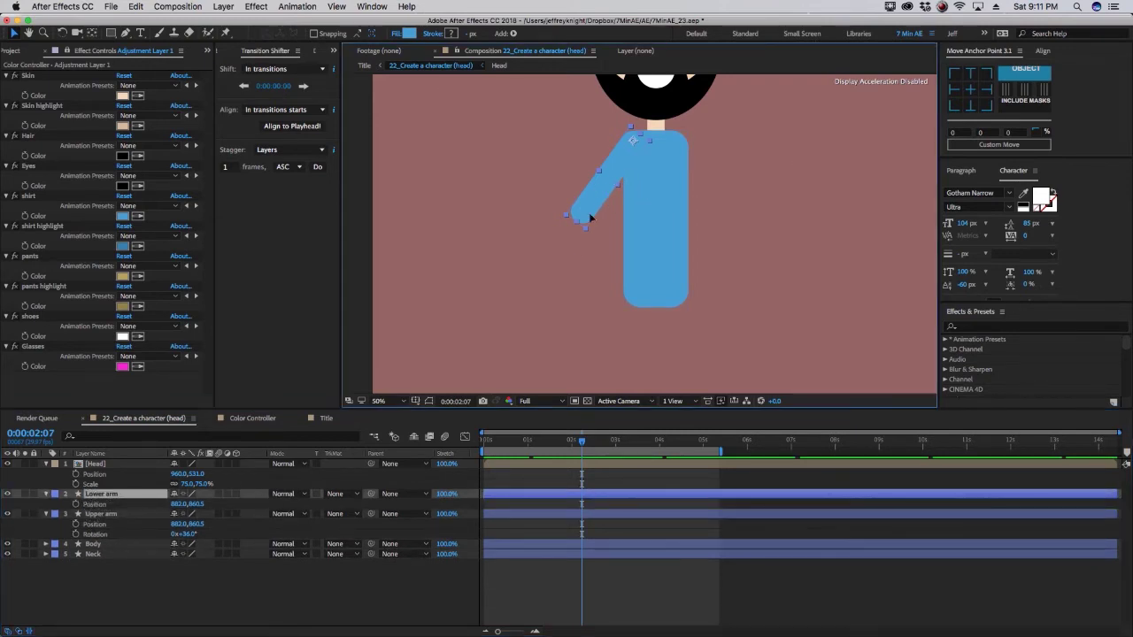
mouse_move(620, 182)
left_mouse_down()
mouse_move(536, 275)
mouse_move(550, 259)
left_mouse_up()
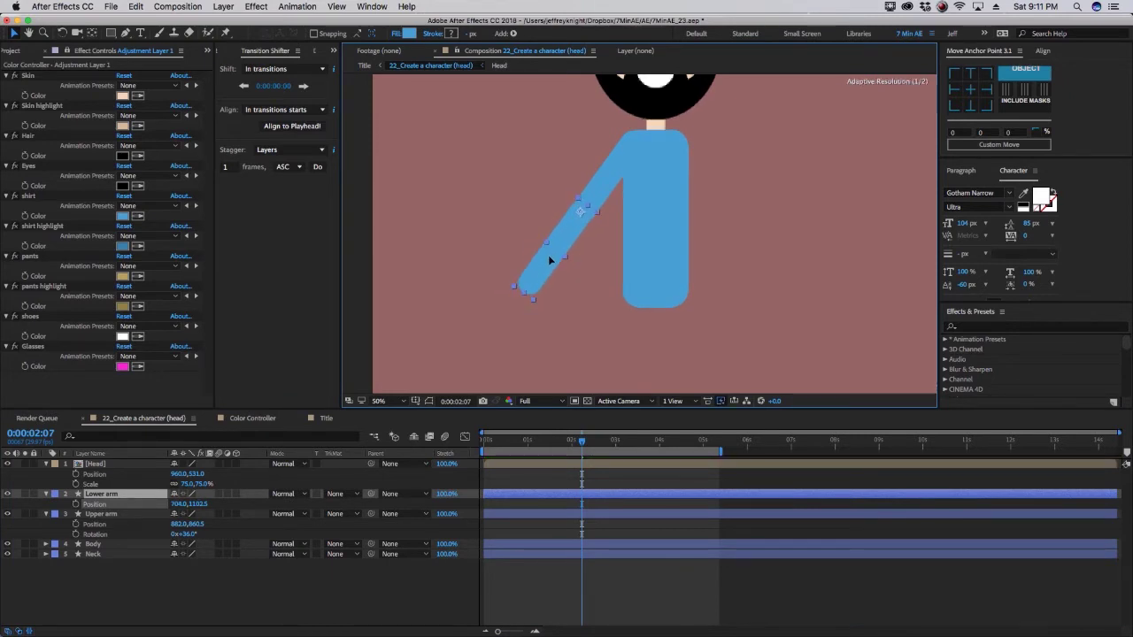
- Shorten the lower arm rectangle and rotate it to bend at the elbow
left_click(47, 496)
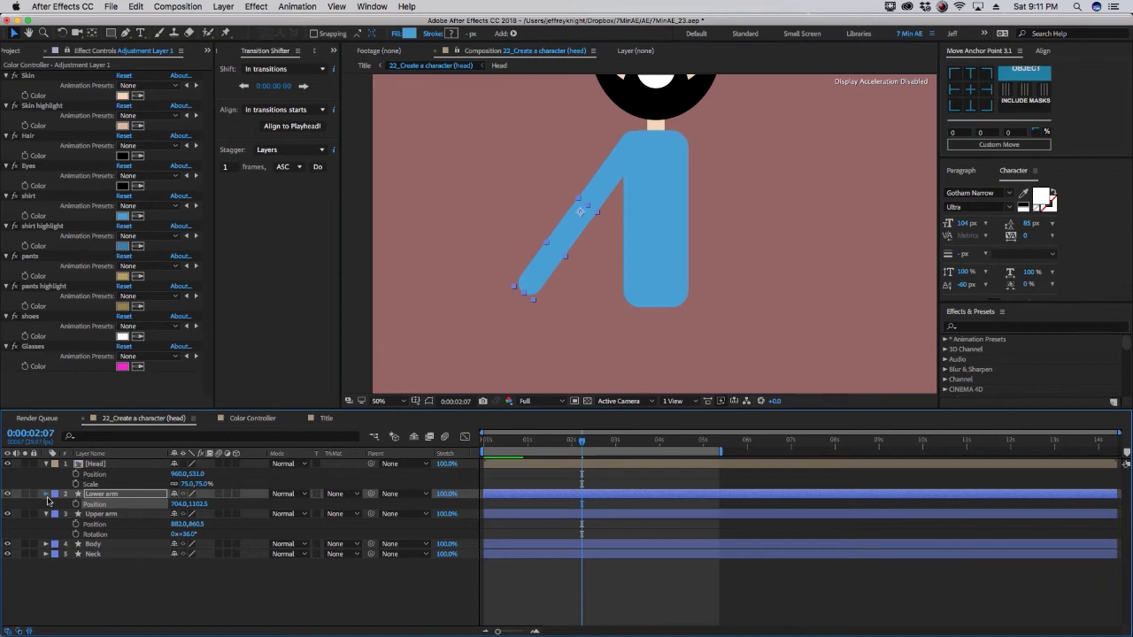
left_click(54, 495)
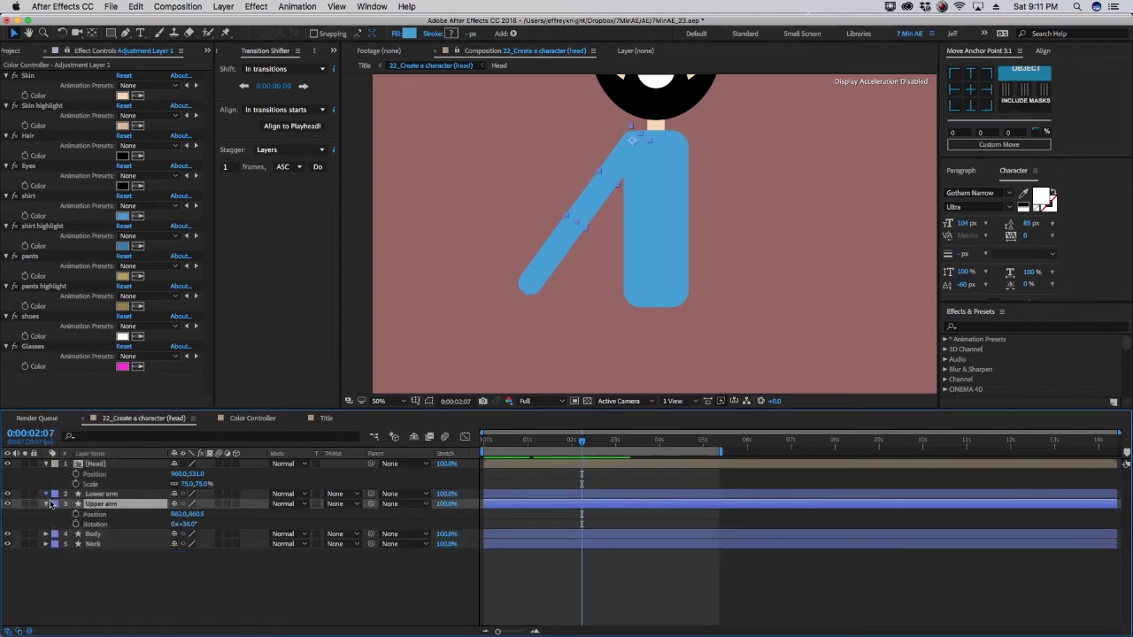
left_click(57, 505)
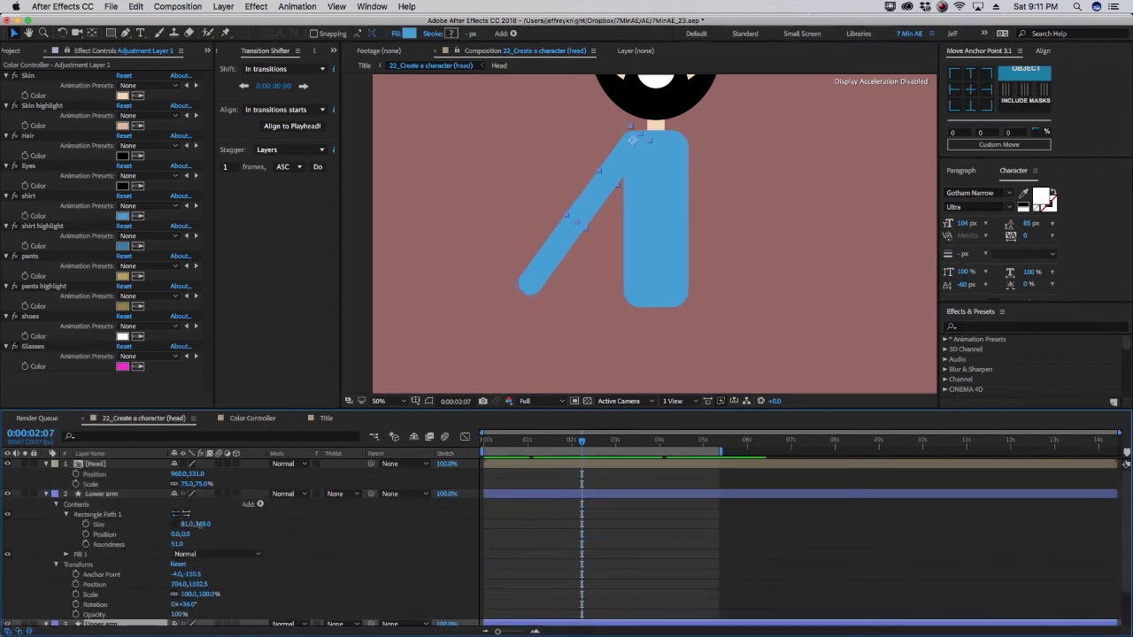
left_click(177, 524)
left_click_drag(580, 212, 576, 225)
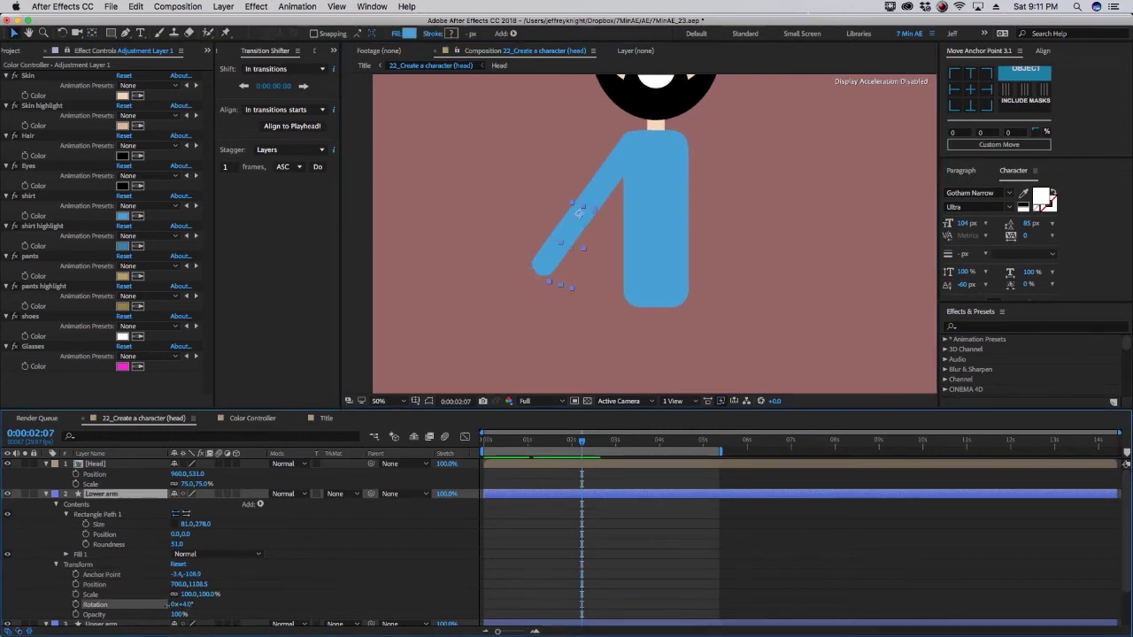
mouse_move(181, 604)
left_mouse_down()
mouse_move(232, 597)
mouse_move(168, 598)
mouse_move(199, 594)
left_mouse_up()
- Move the lower arm's rectangle and fill into a group, and add a second group
left_click(259, 503)
left_click(296, 398)
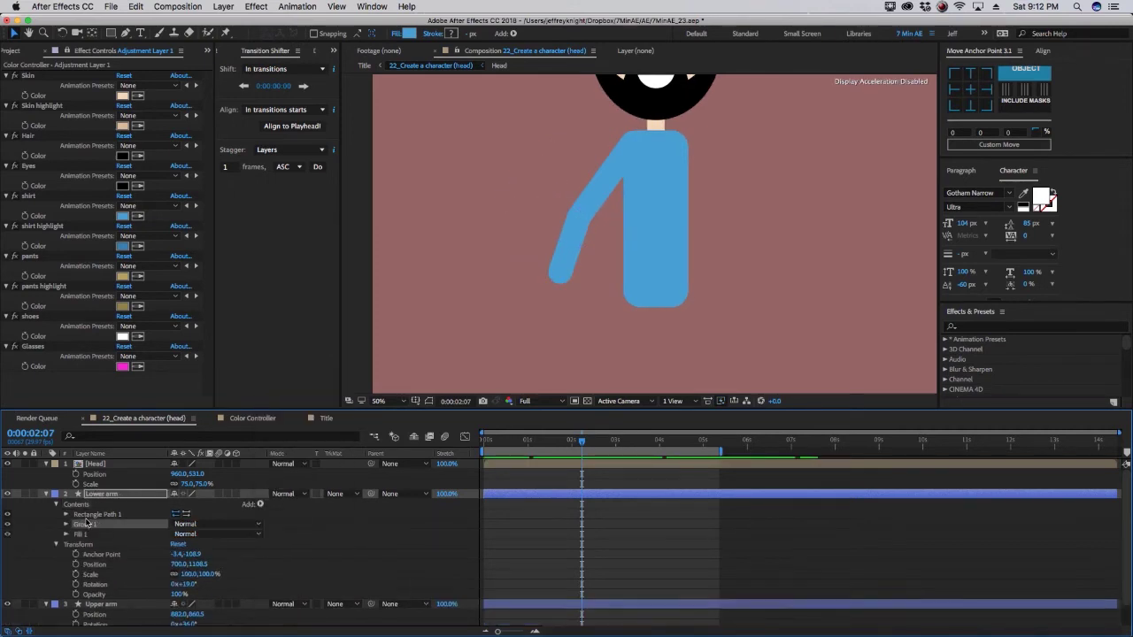
left_click(88, 514)
left_click(79, 534, "shift")
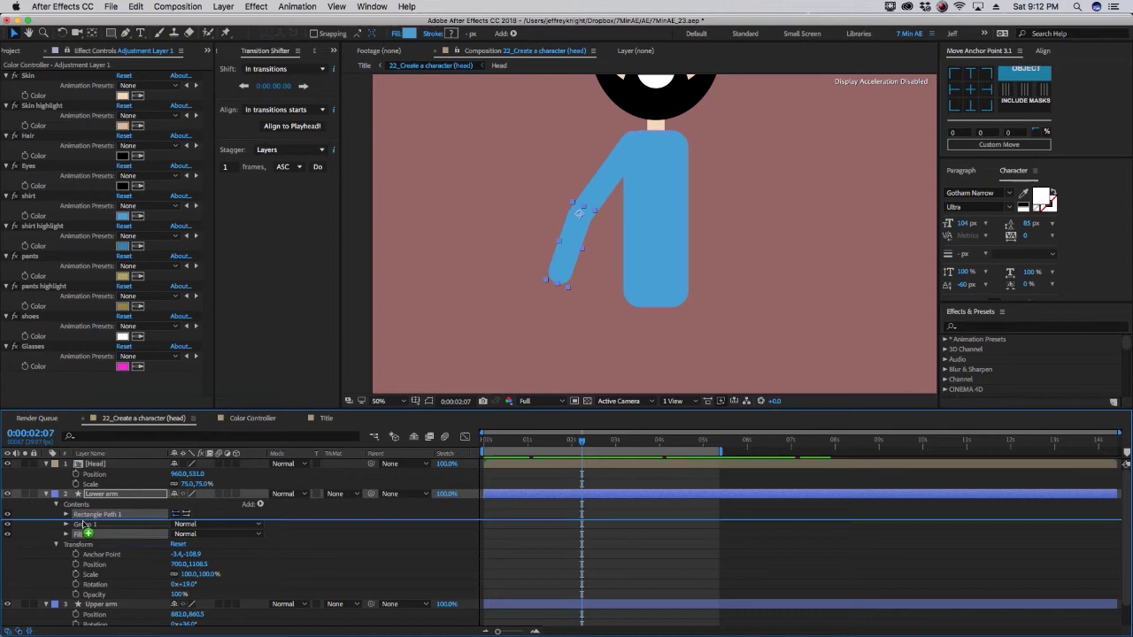
left_click_drag(79, 535, 85, 524)
left_click(260, 504)
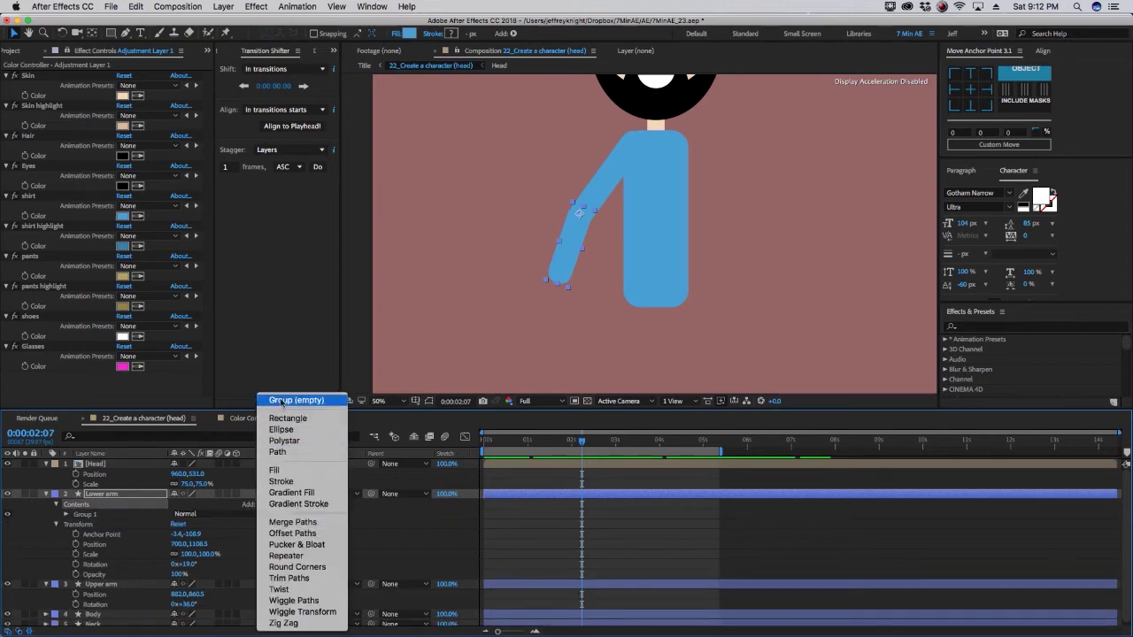
left_click(296, 397)
left_click_drag(90, 512, 90, 512)
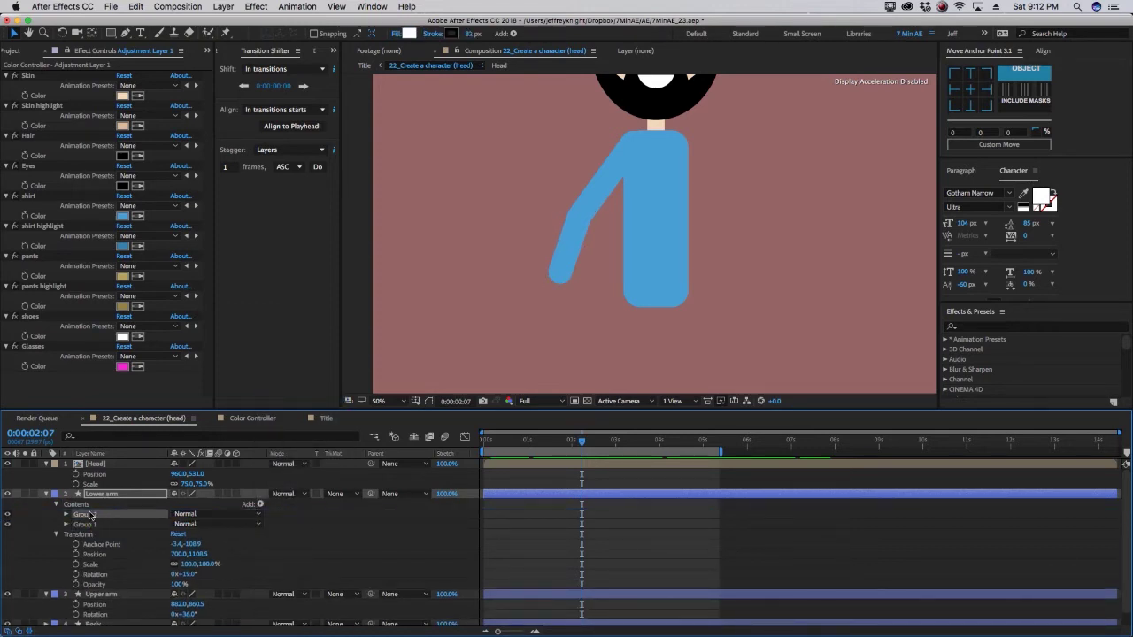
- Name the two groups 'cuff' and 'shirt sleeve'
key("Return")
type("cuff")
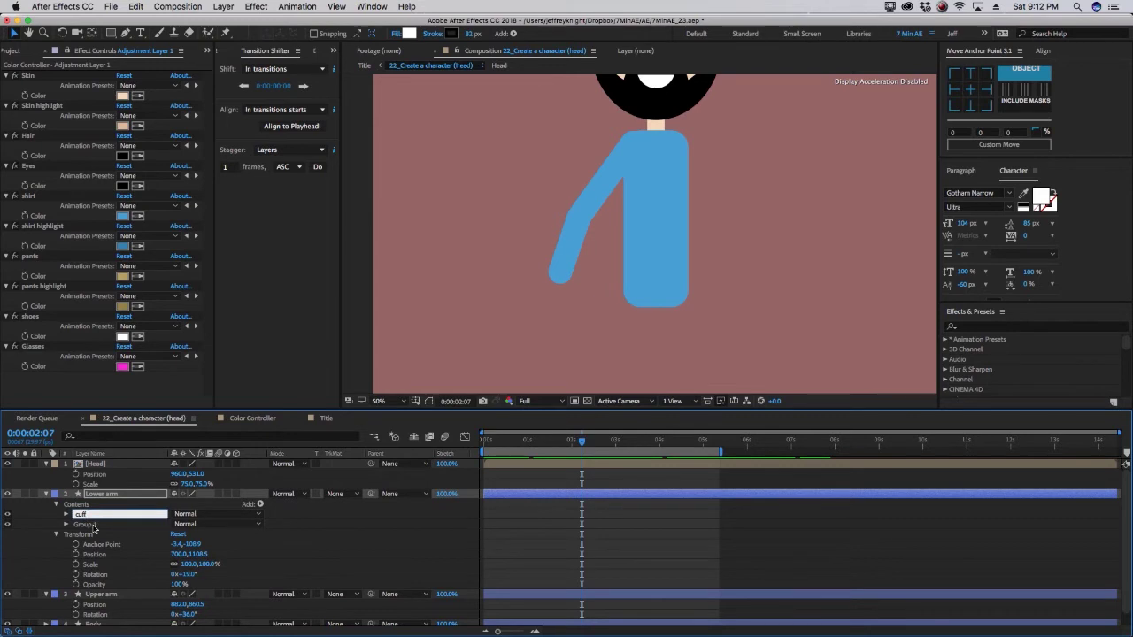
left_click(94, 526)
key("Return")
type("shirt f")
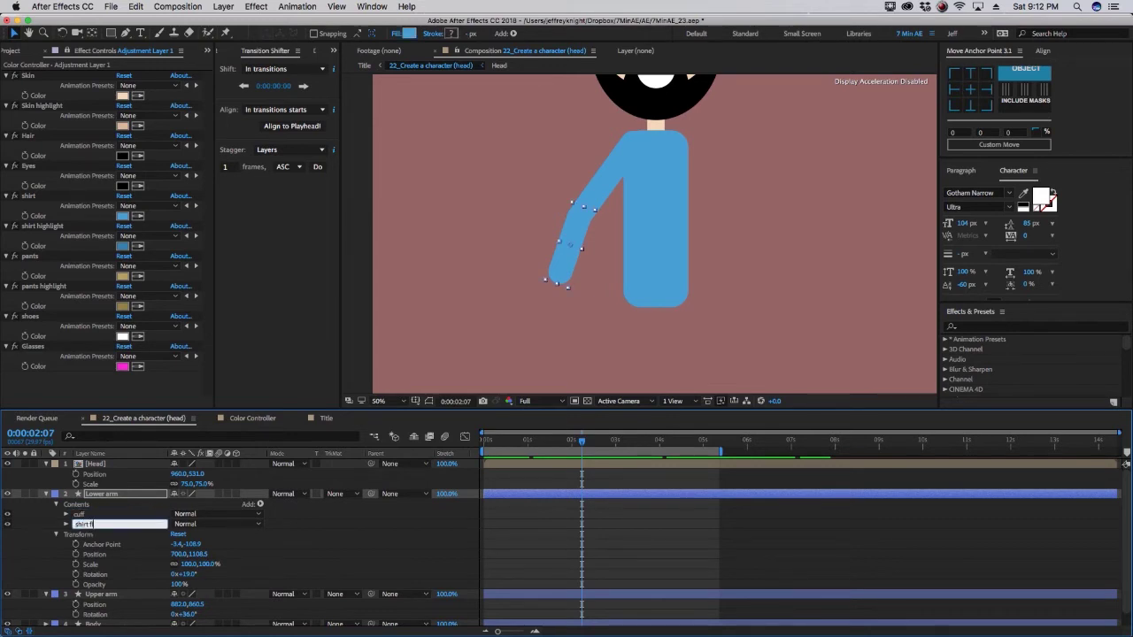
key("BackSpace")
key("BackSpace")
type(" sleeve")
key("Return")
- Add a rectangle and fill to cuff, linking its colour to the shirt highlight
left_click(259, 504)
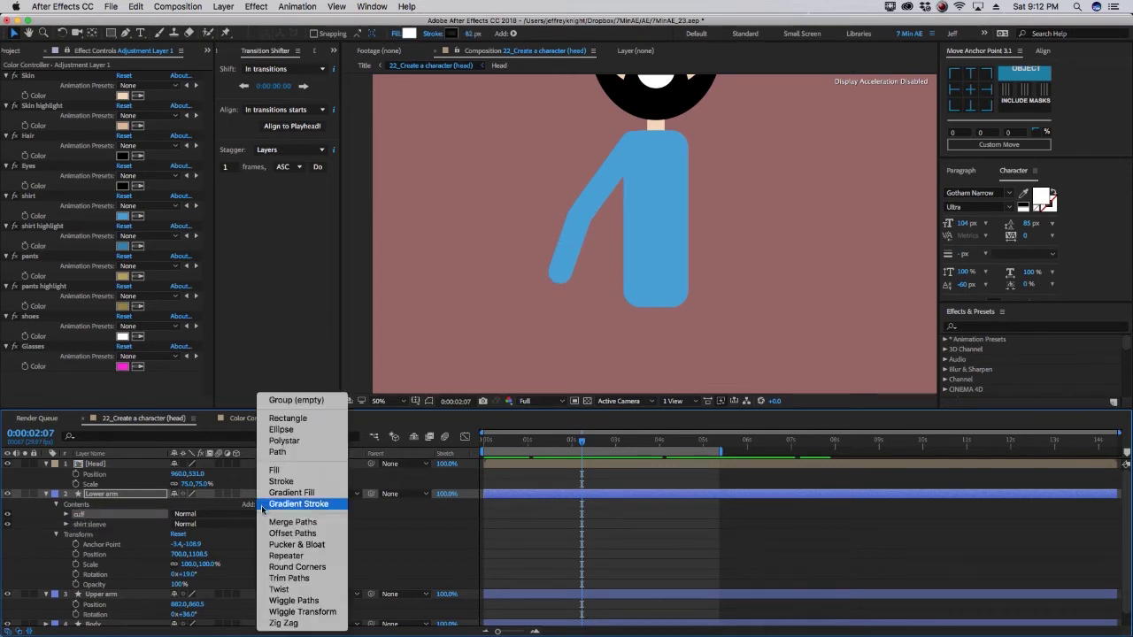
left_click(288, 418)
left_click(260, 503)
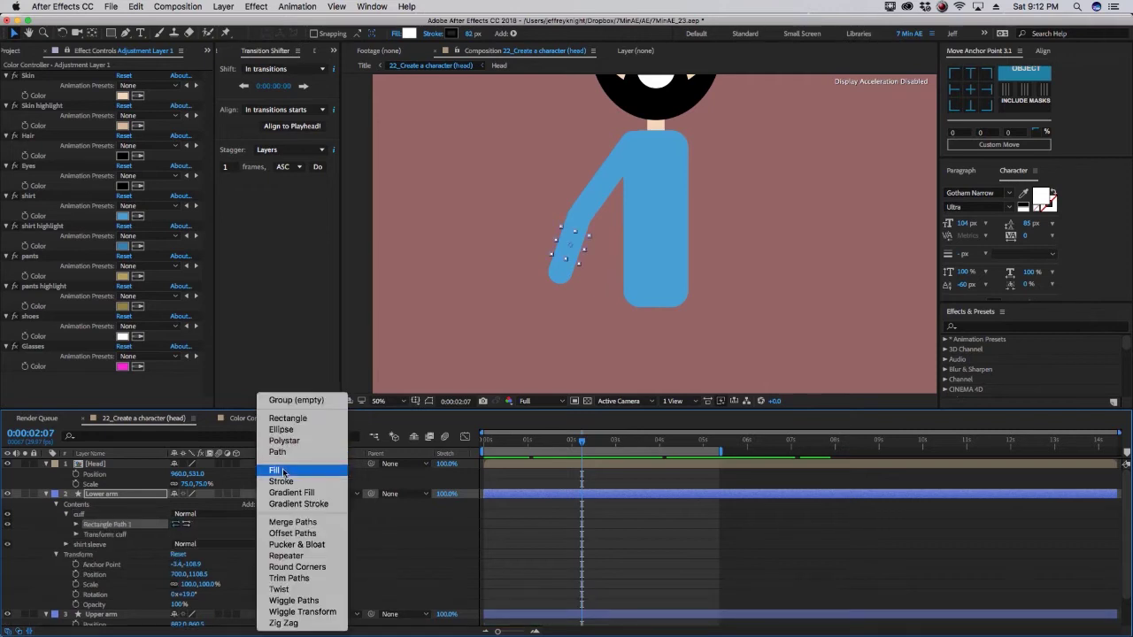
left_click(89, 541)
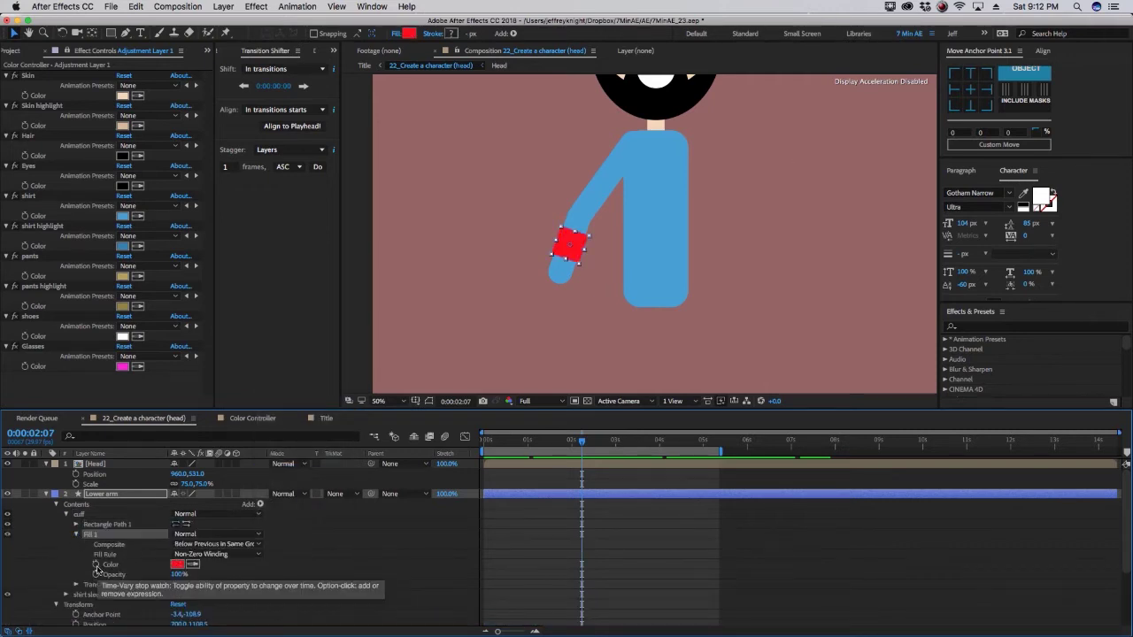
left_click(96, 564, "alt")
mouse_move(203, 574)
left_mouse_down()
mouse_move(110, 224)
mouse_move(120, 246)
left_mouse_up()
- Flatten the cuff into a band at the wrist end
left_click(76, 524)
mouse_move(200, 534)
left_mouse_down()
mouse_move(168, 535)
mouse_move(305, 544)
left_mouse_up()
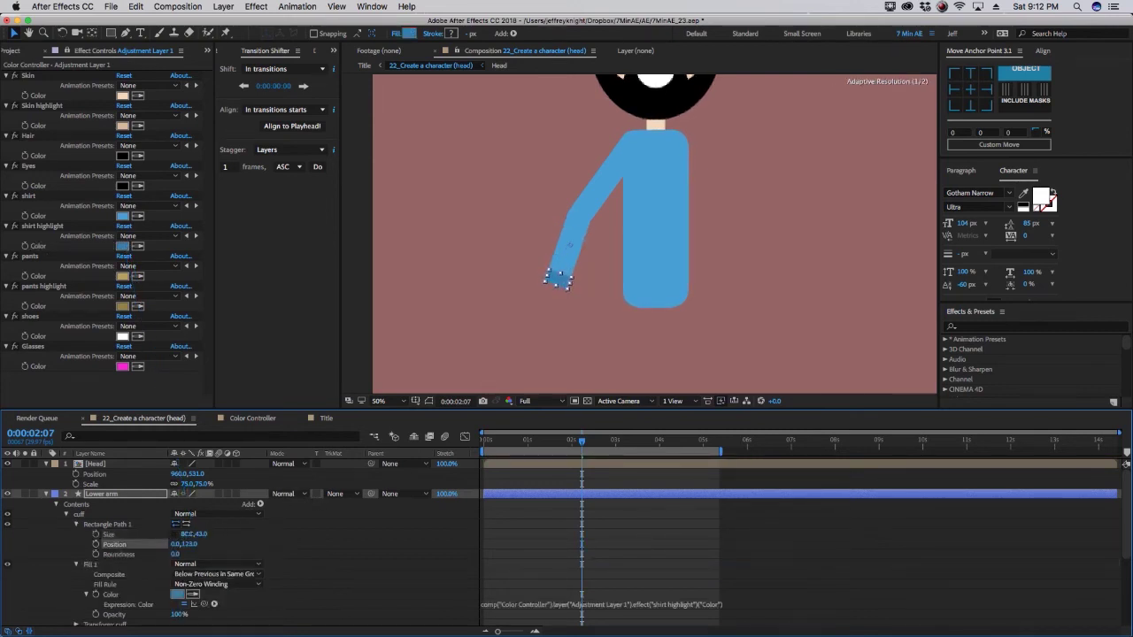
key("period")
left_click(501, 262)
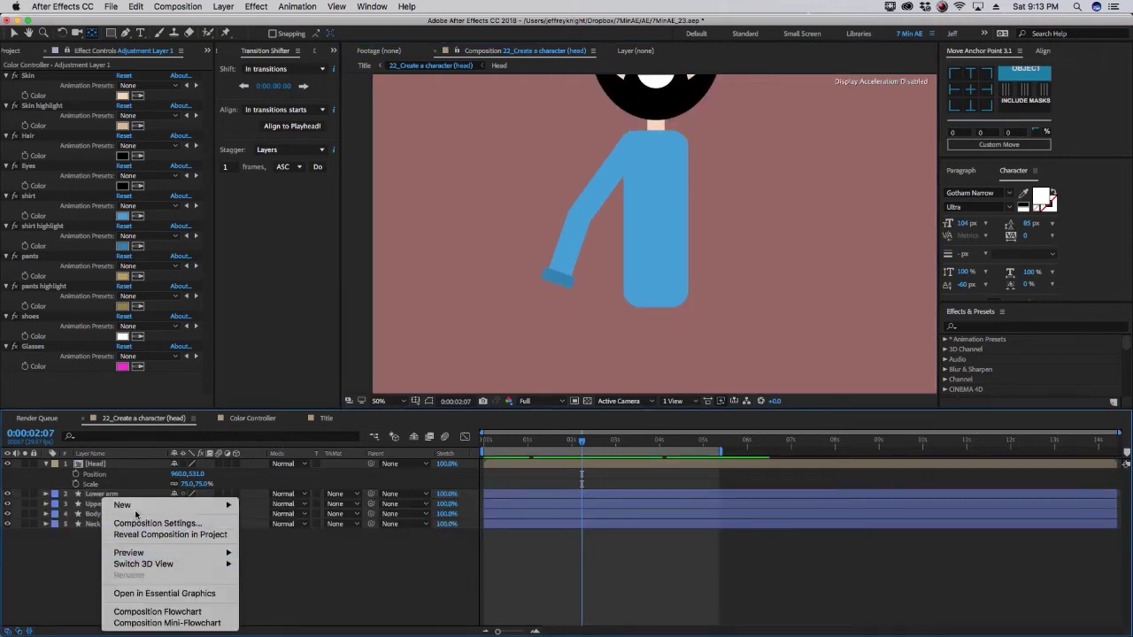
- Create a Hand shape layer containing a group named palm
mouse_move(122, 504)
left_click(278, 579)
key("Return")
type("Hand")
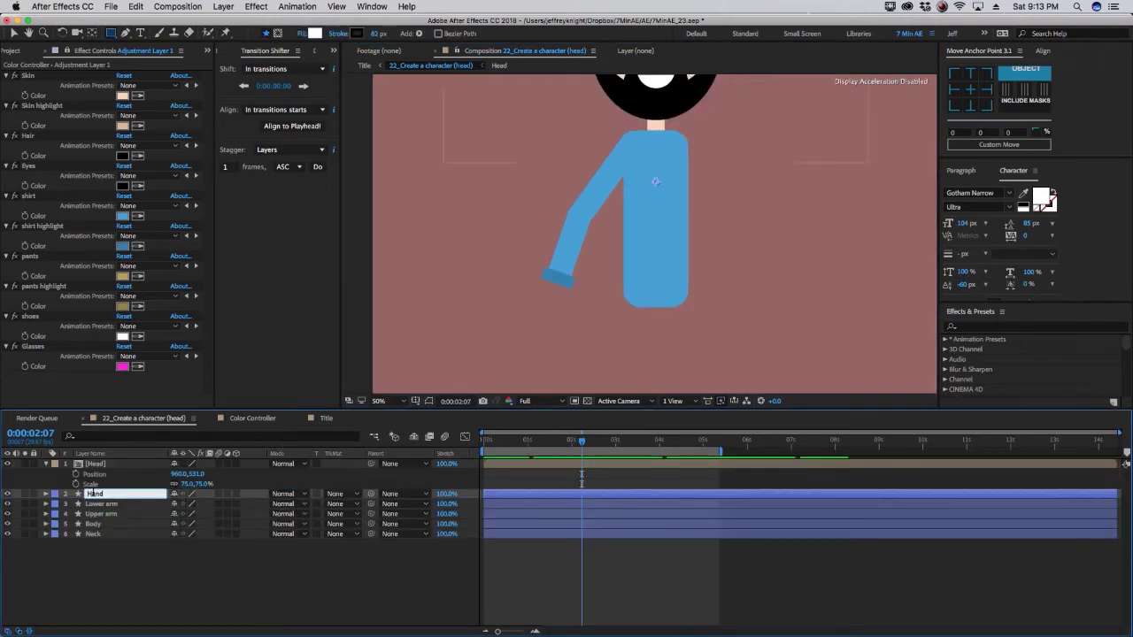
key("Return")
left_click(46, 494)
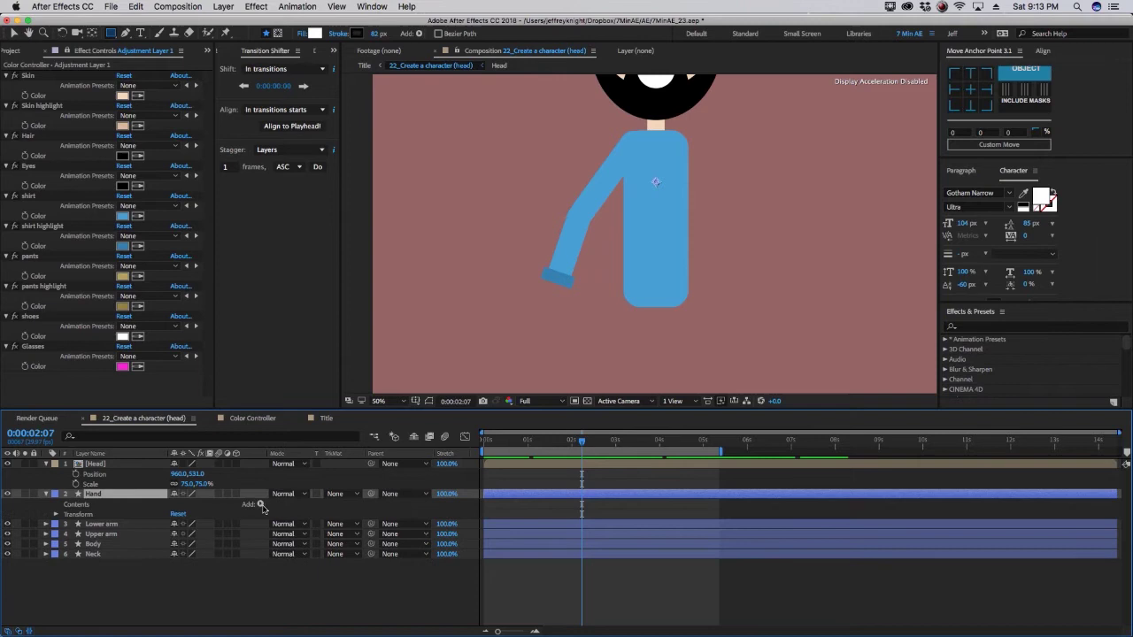
left_click(260, 504)
left_click(292, 397)
key("Return")
type("palm")
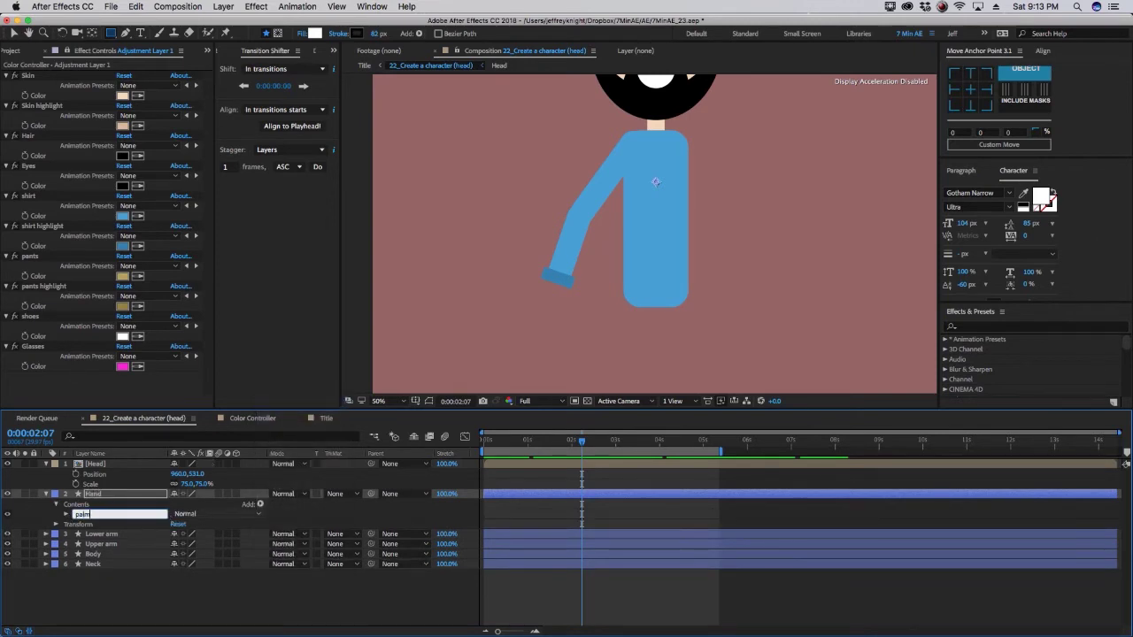
key("Return")
- Add an ellipse and fill to palm, linking the fill colour to Skin
left_click(261, 504)
left_click(274, 470)
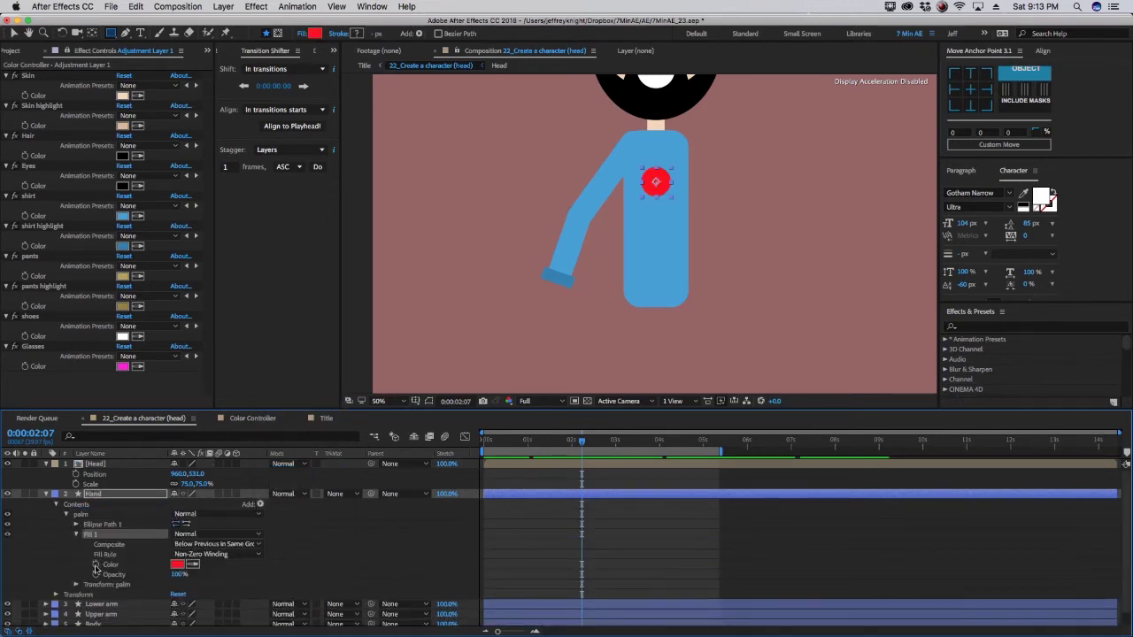
left_click(96, 564, "alt")
mouse_move(204, 574)
left_mouse_down()
mouse_move(124, 96)
mouse_move(177, 597)
mouse_move(62, 584)
mouse_move(58, 525)
left_mouse_up()
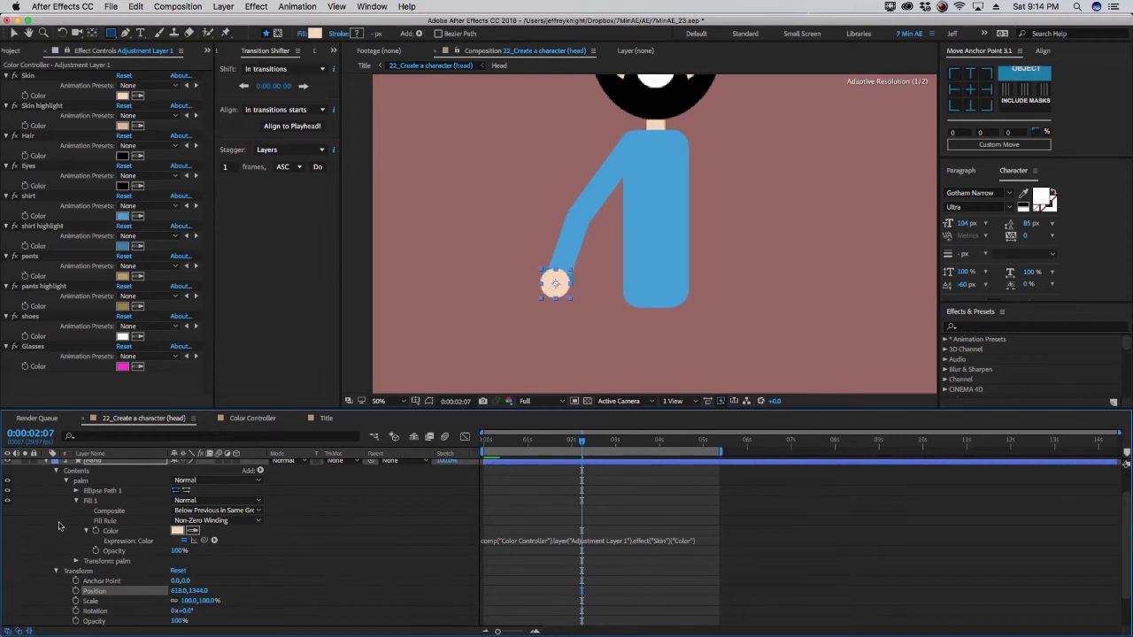
scroll(57, 522, "down", 1)
scroll(51, 495, "up", 3)
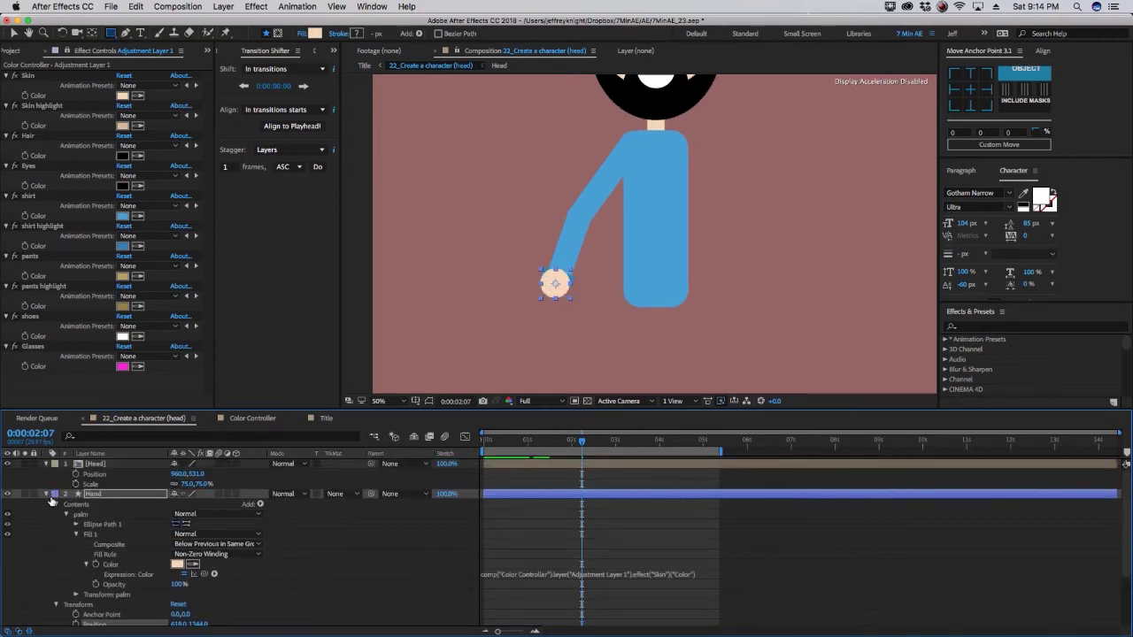
- Narrow the palm oval and reveal its transform settings to position it
left_click(46, 494)
key("period")
left_click(46, 503)
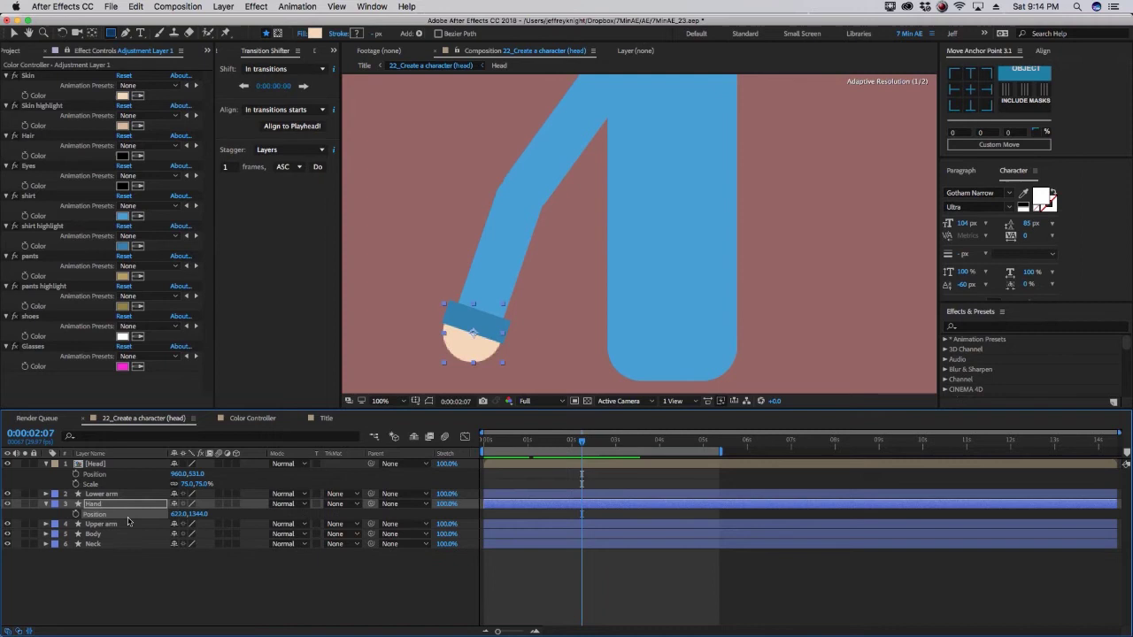
left_click_drag(191, 543, 193, 531)
scroll(182, 543, "down", 1)
left_click(76, 551)
- Duplicate the palm group and rename the copy 'thumb'
left_click(95, 511)
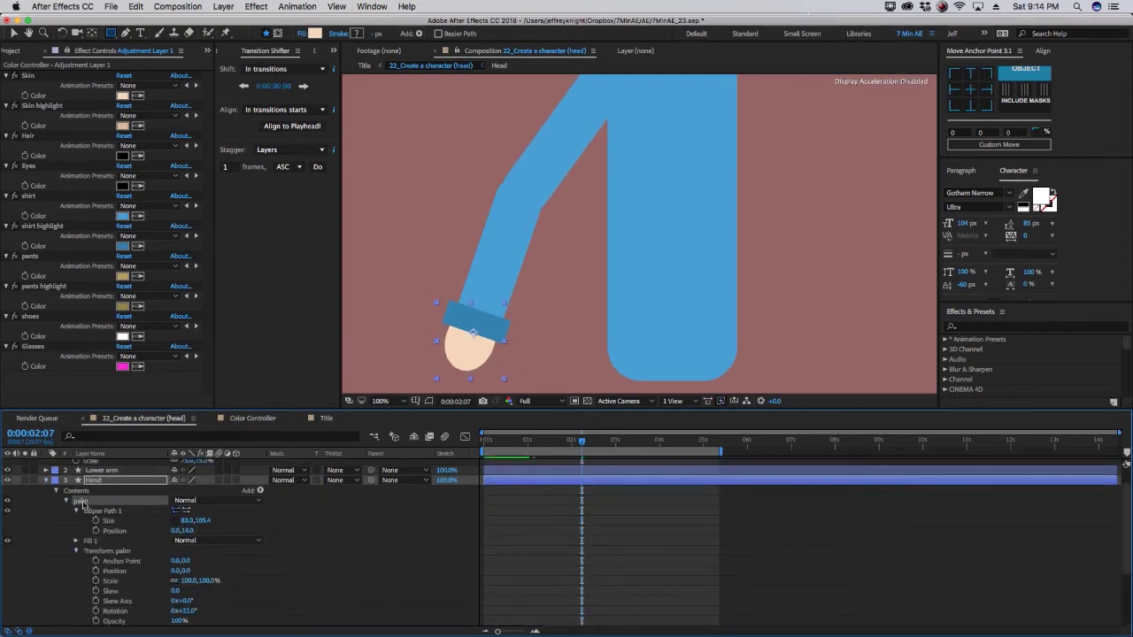
key("ctrl+d")
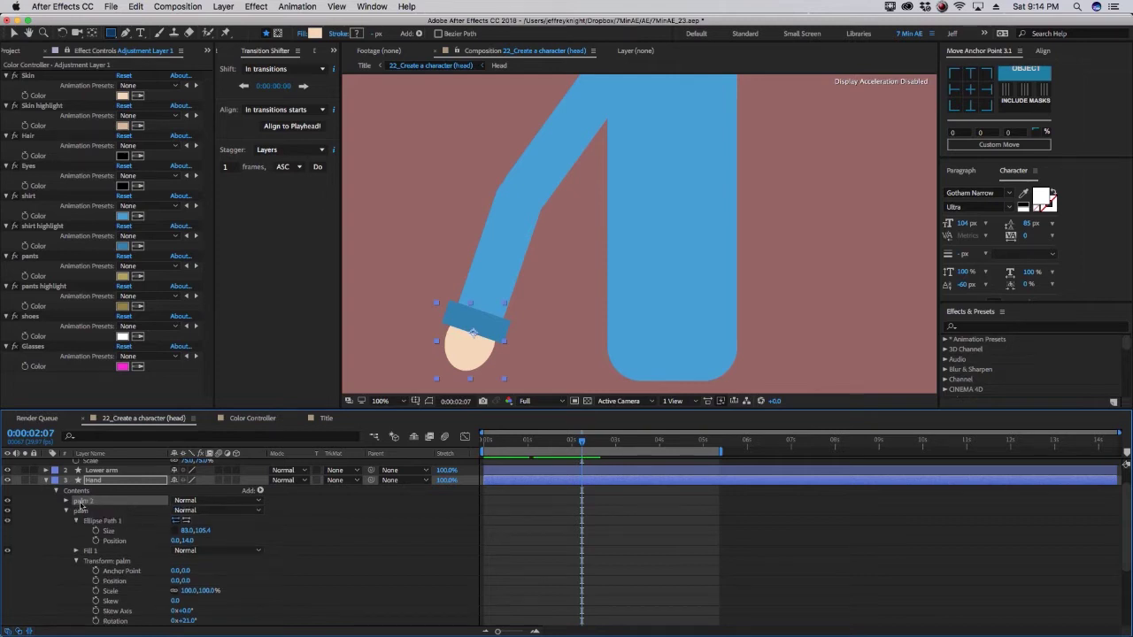
left_click(76, 511)
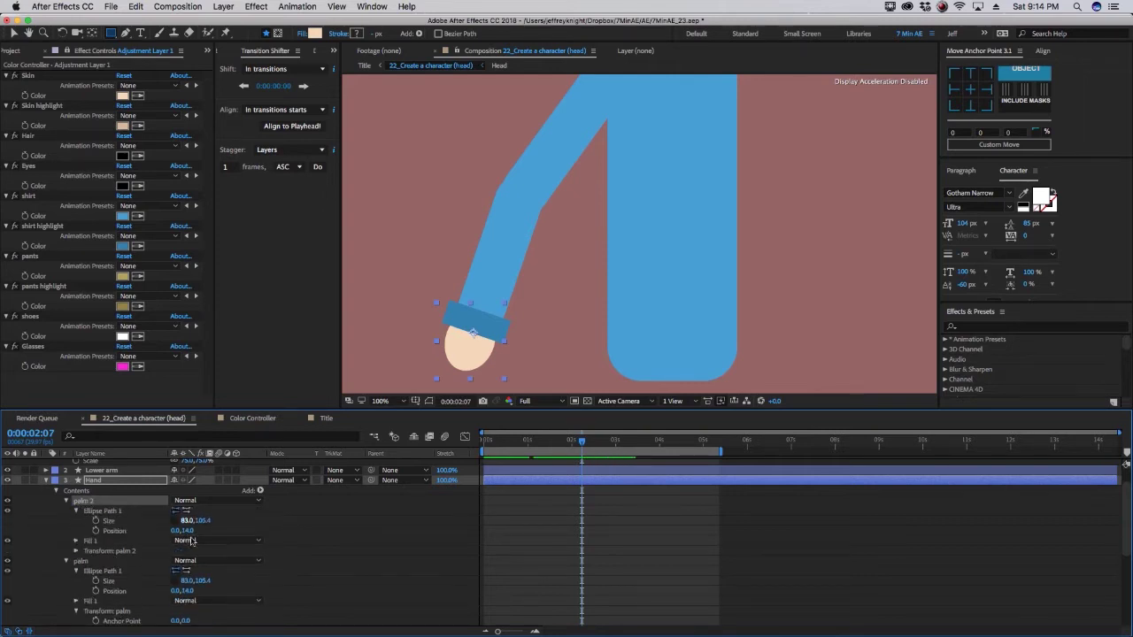
left_click(26, 480)
left_click(26, 479)
key("Return")
type("thumb")
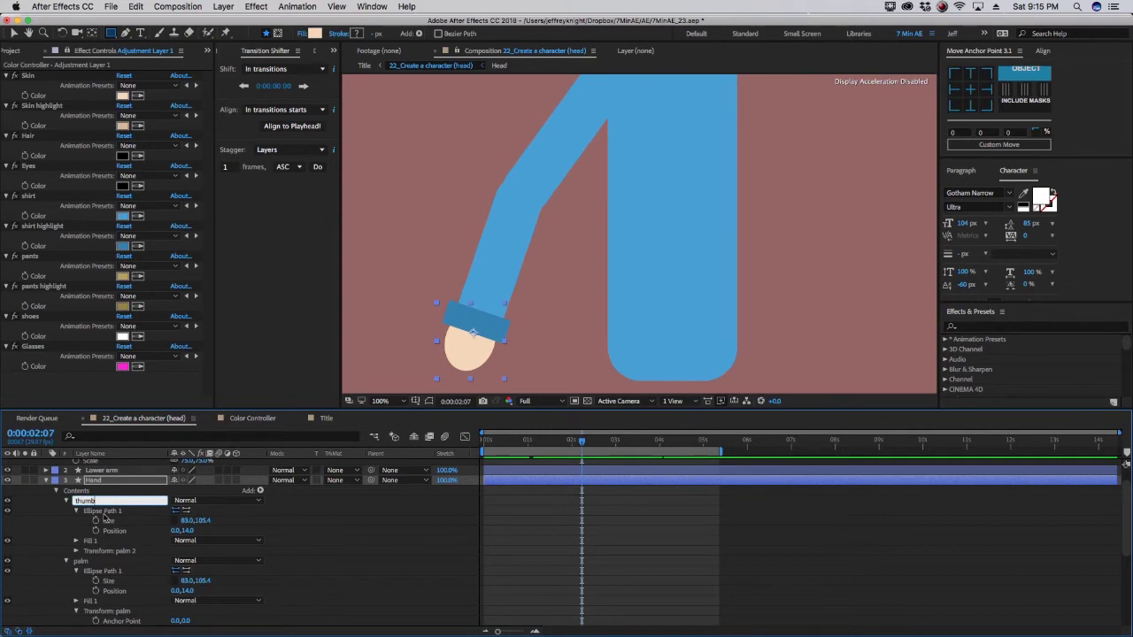
key("Return")
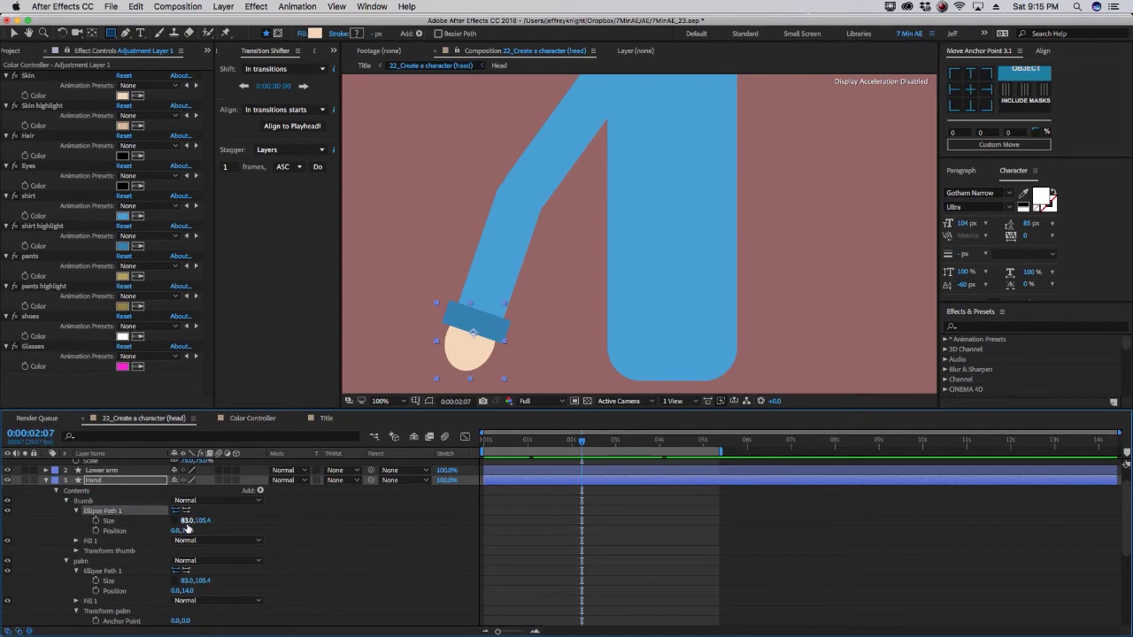
- Size the thumb 36,36 at position 39,14 and link its colour to Skin
left_click(205, 521)
key("Return")
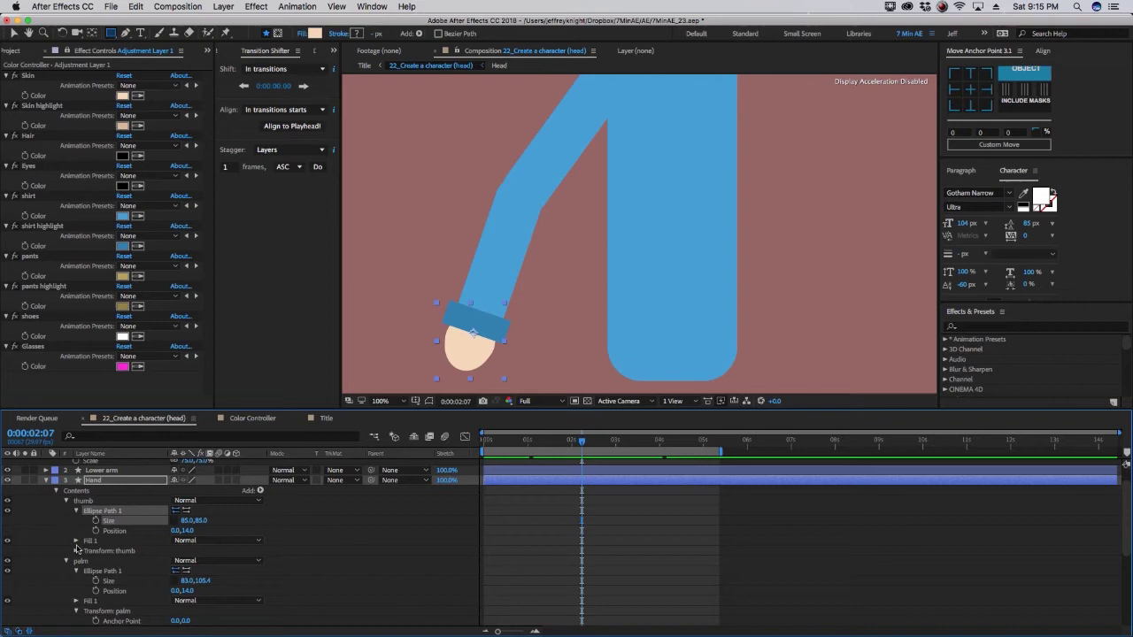
left_click(77, 540)
left_click(96, 571, "alt")
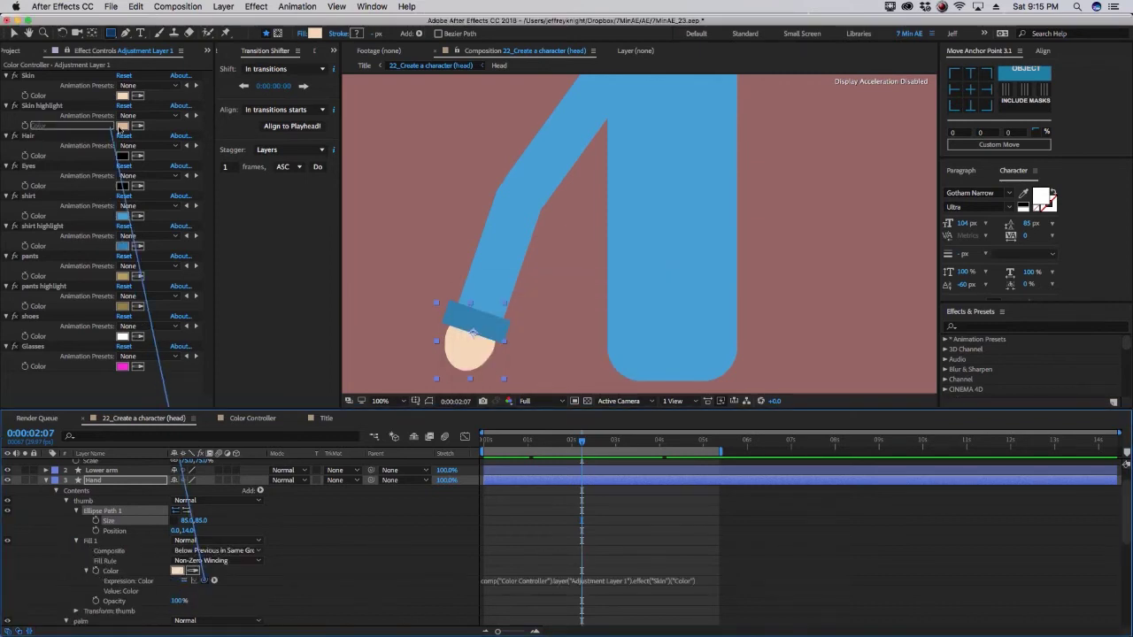
left_click_drag(194, 581, 122, 125)
mouse_move(182, 521)
left_mouse_down()
mouse_move(159, 522)
mouse_move(198, 535)
mouse_move(188, 535)
left_mouse_up()
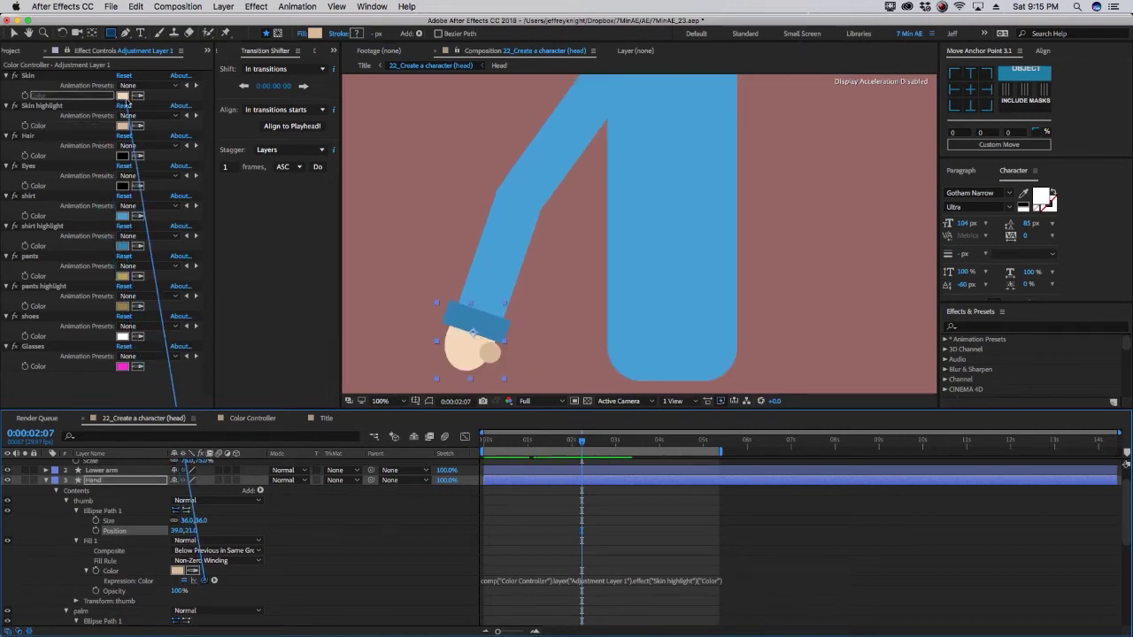
left_click_drag(106, 241, 40, 95)
- Tag the upper arm, lower arm and hand layers orange
key("u")
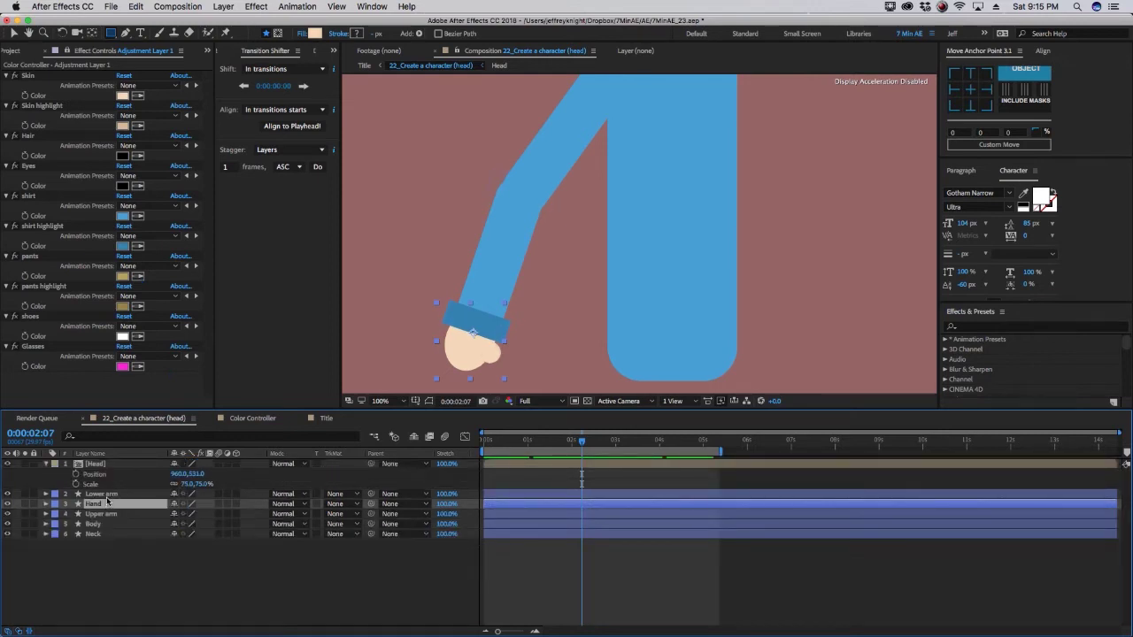
left_click(103, 514, "shift")
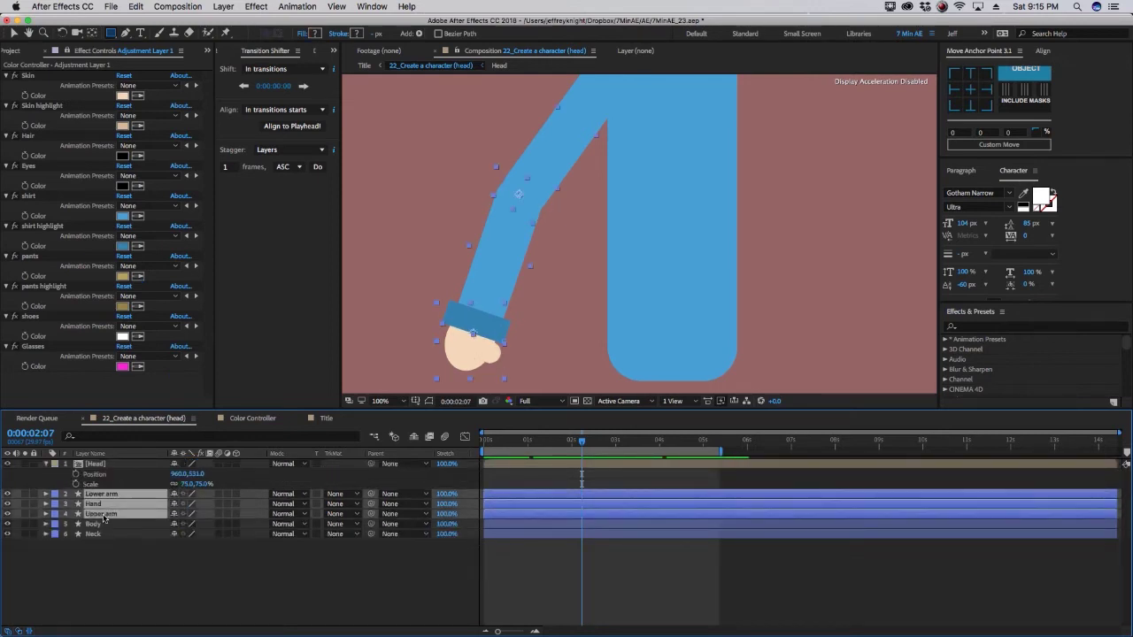
left_click(55, 498)
left_click(85, 572)
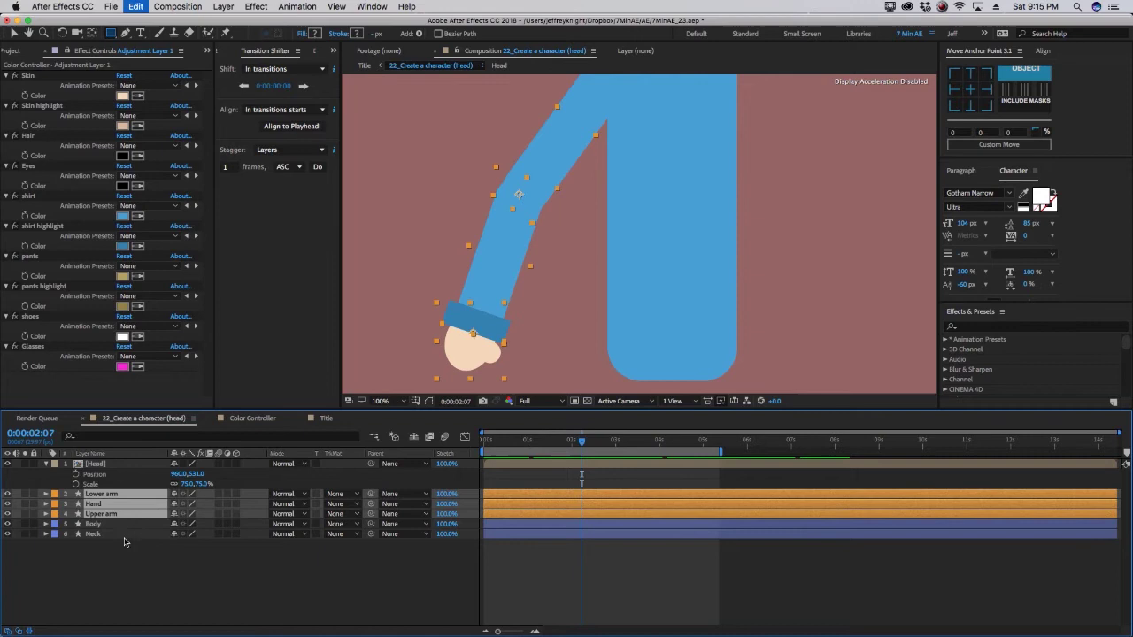
- Parent Lower arm to Upper arm and Hand to Lower arm
left_click(151, 546)
key("v")
key("comma")
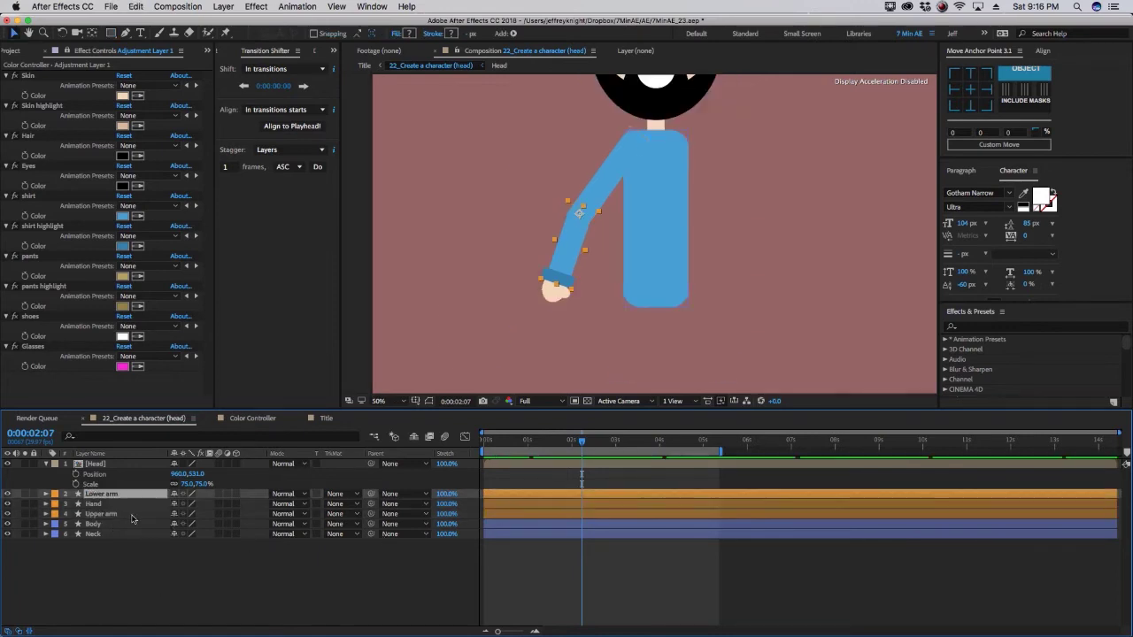
left_click(127, 519)
key("r")
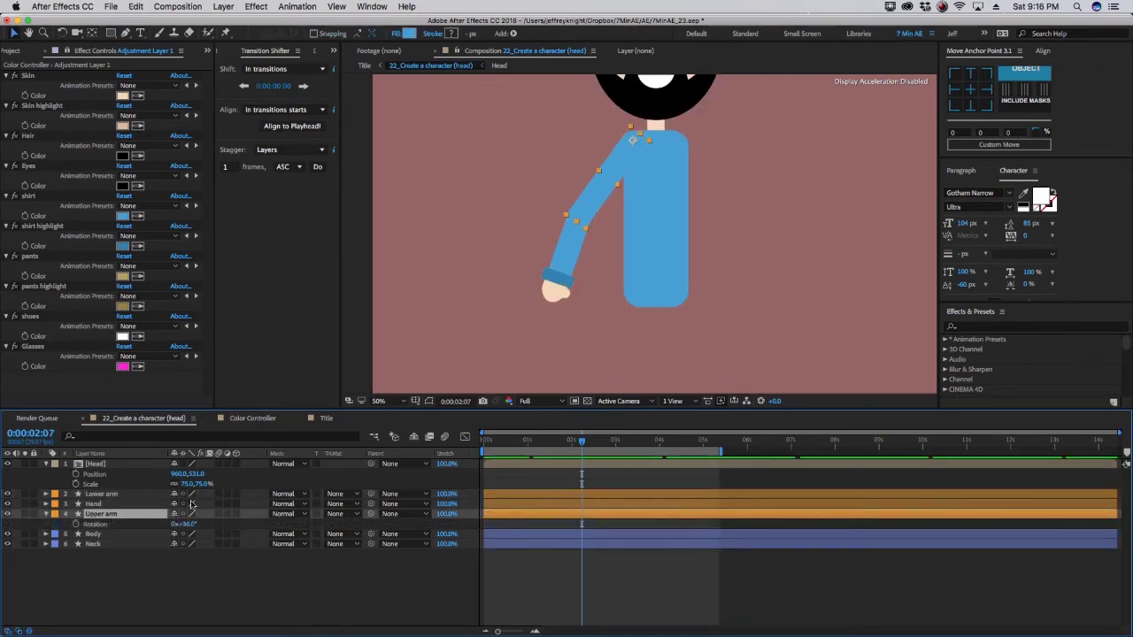
key("space")
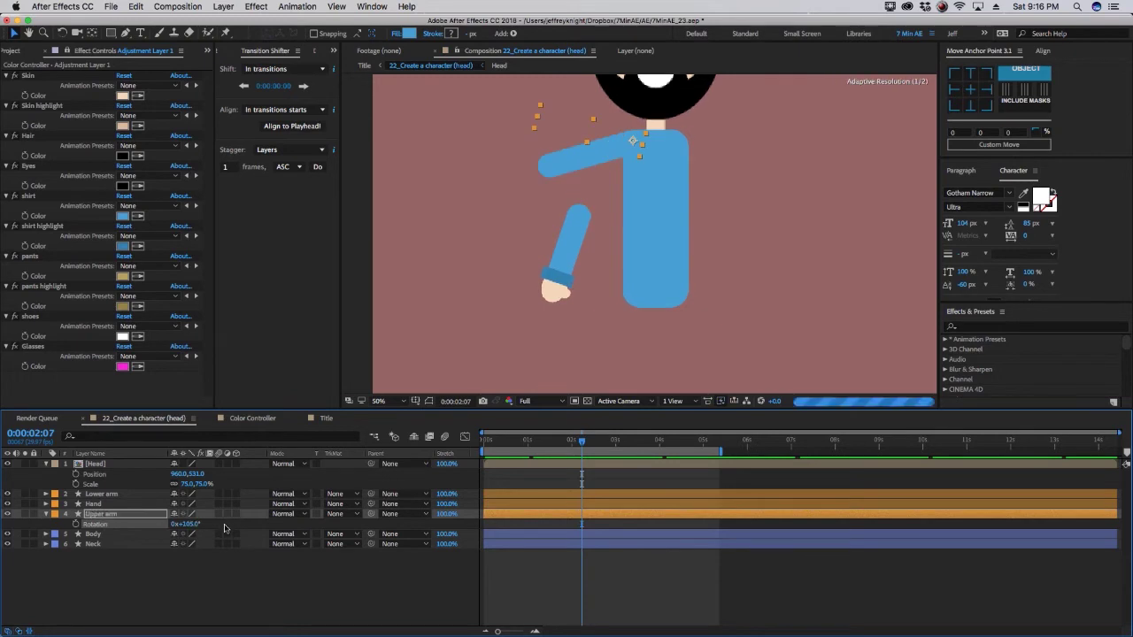
key("space")
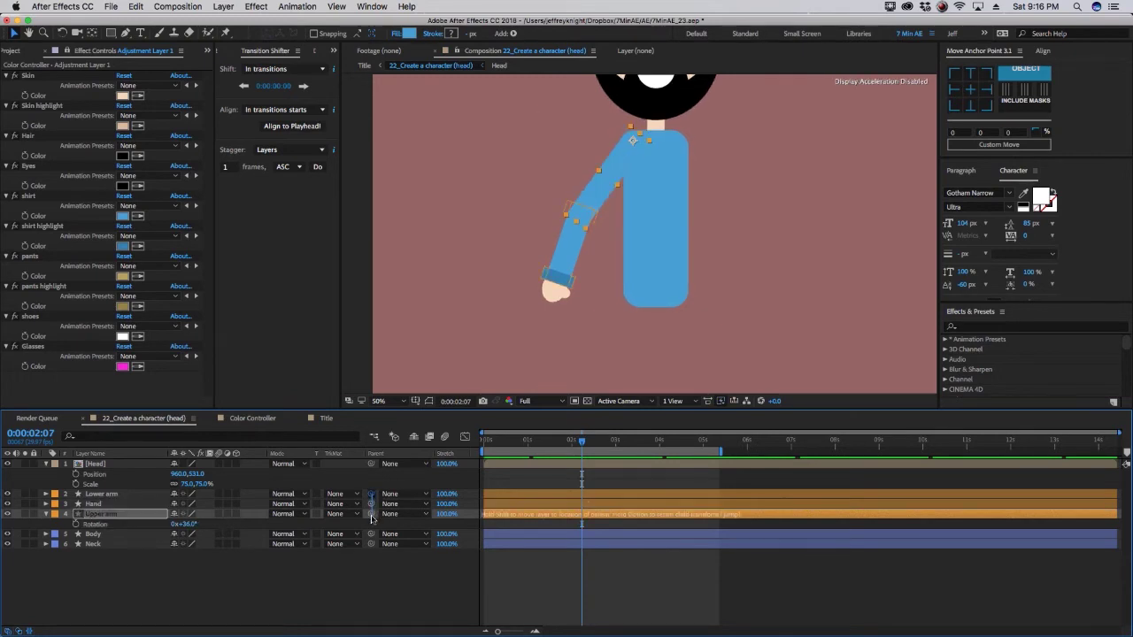
left_click_drag(374, 503, 100, 513)
left_click(134, 504)
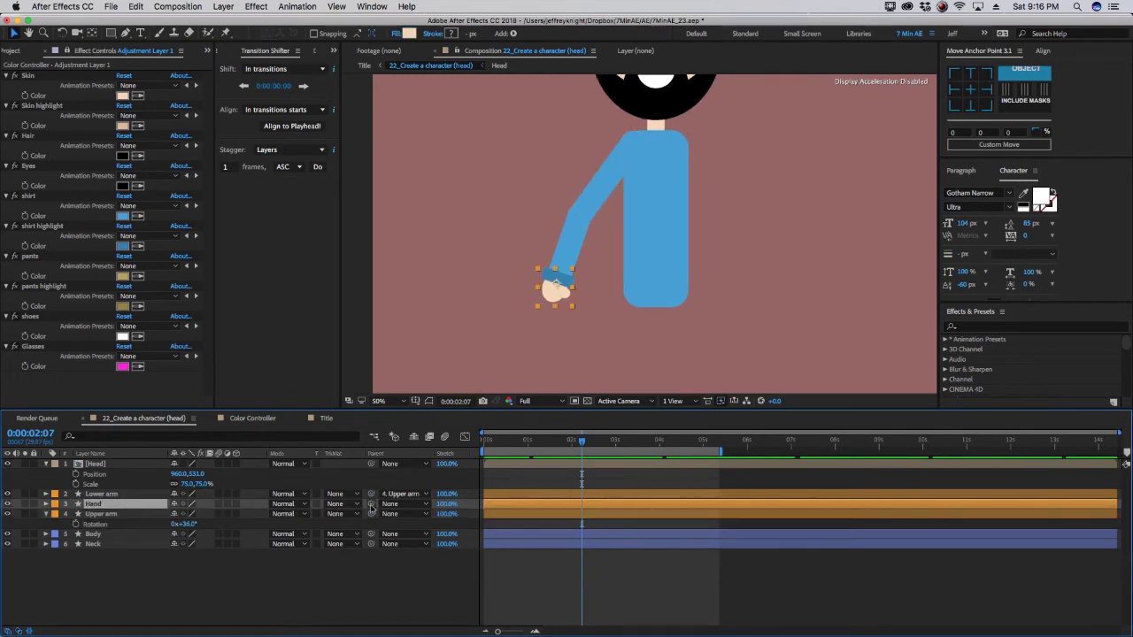
left_click_drag(372, 503, 100, 494)
- Parent Upper arm to Body, then test-rotate the upper and lower arm
left_click(114, 514)
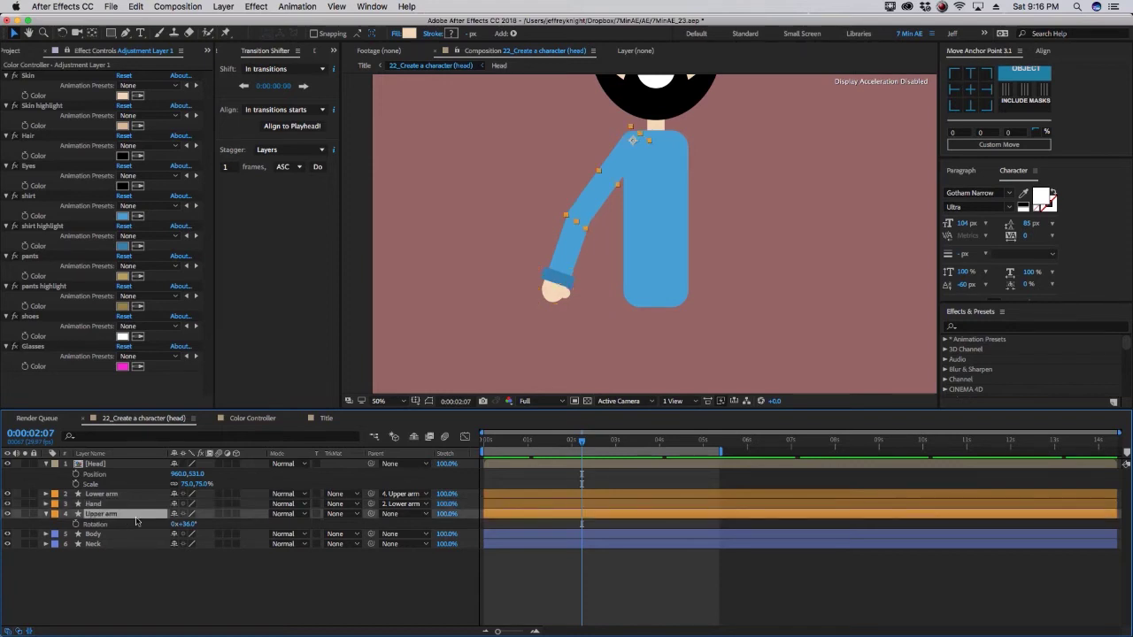
left_click_drag(372, 513, 372, 535)
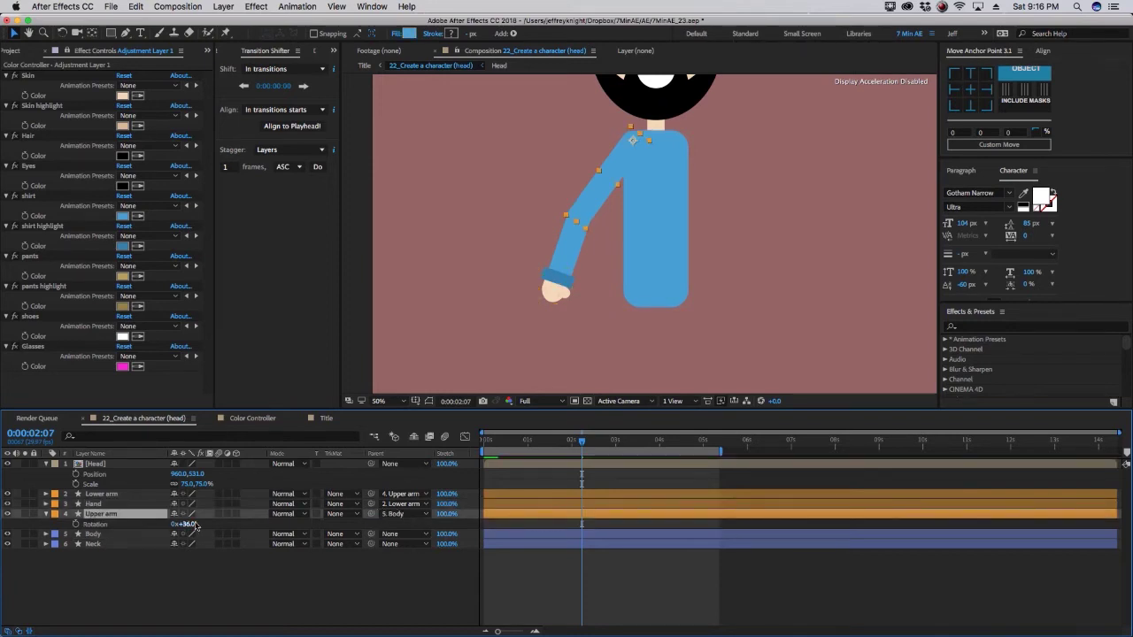
left_click_drag(184, 524, 212, 524)
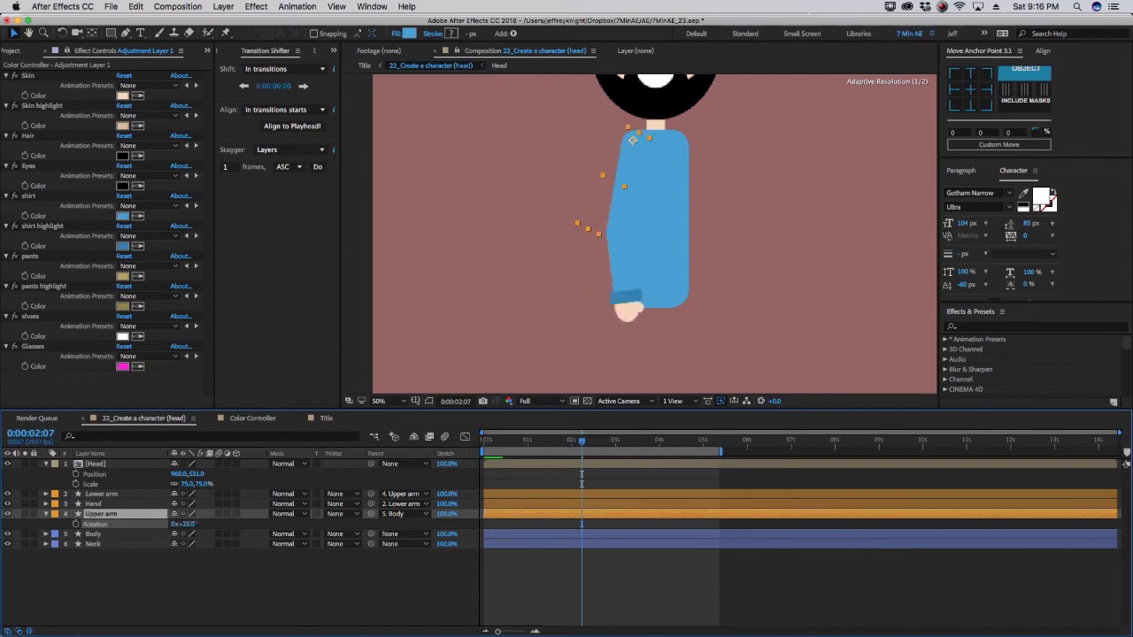
left_click(102, 494)
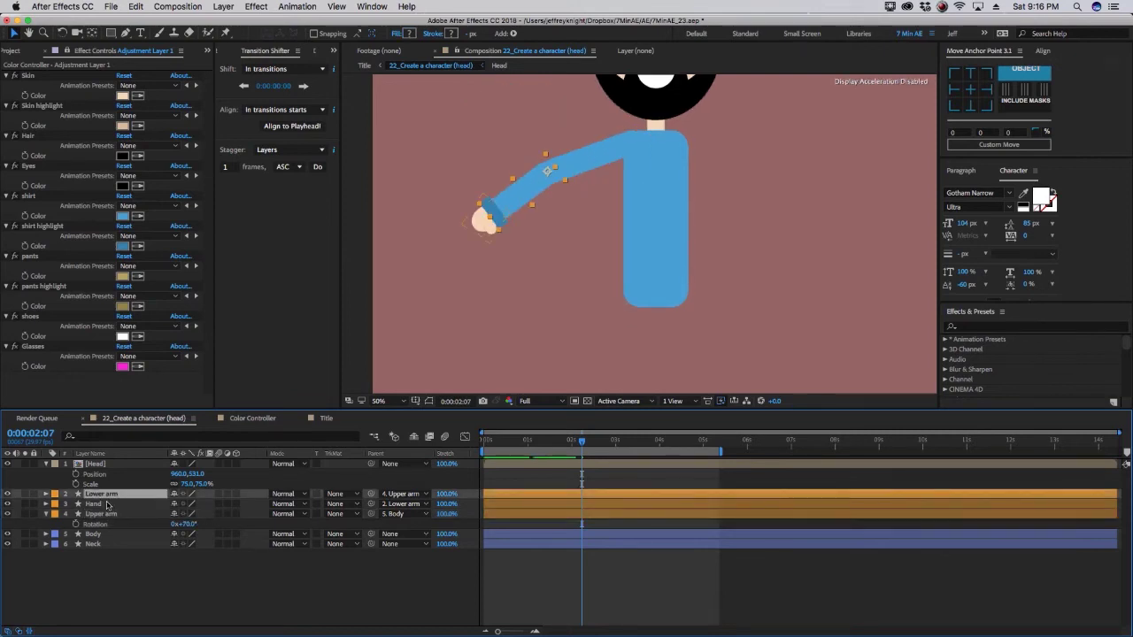
key("r")
mouse_move(183, 505)
left_mouse_down()
mouse_move(212, 512)
mouse_move(159, 523)
left_mouse_up()
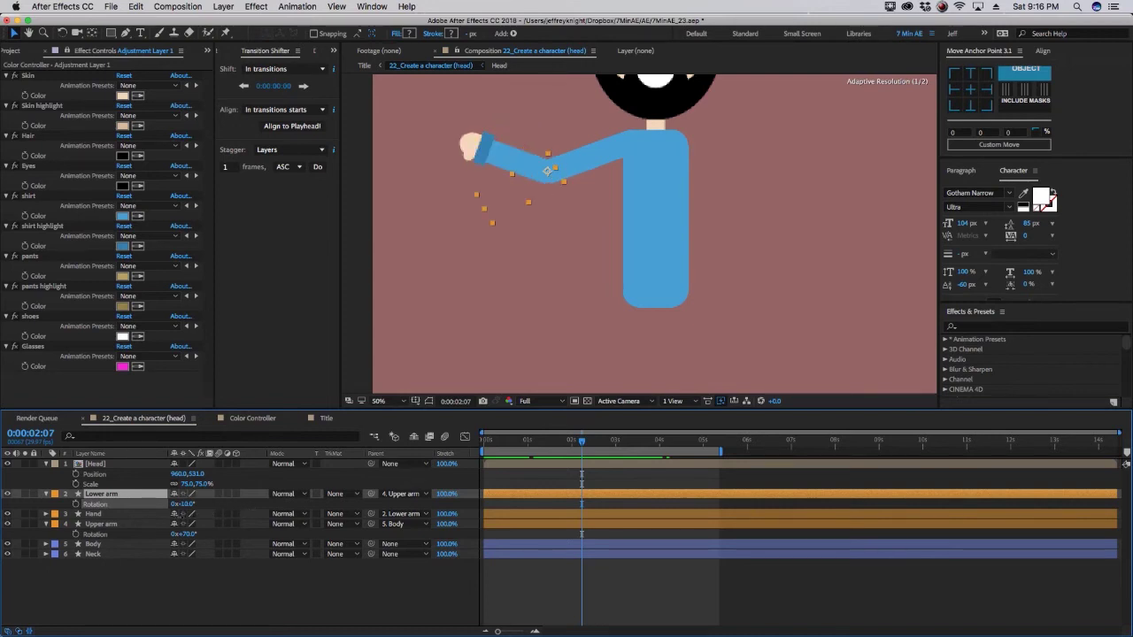
key("ctrl+z")
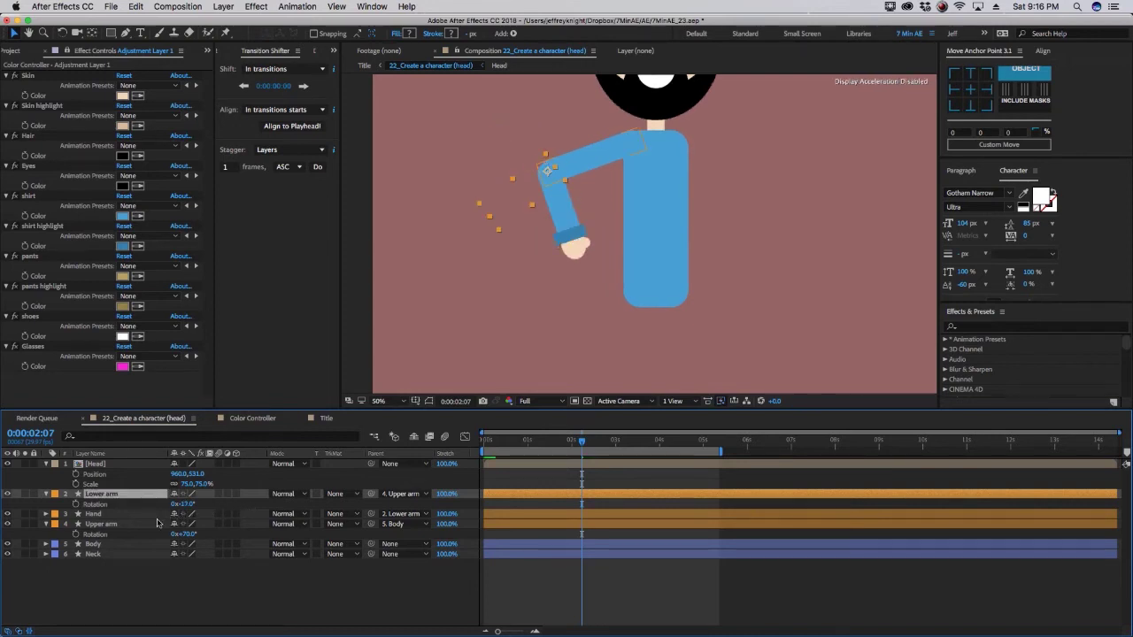
key("ctrl+z")
key("ctrl+z")
key("ctrl+z")
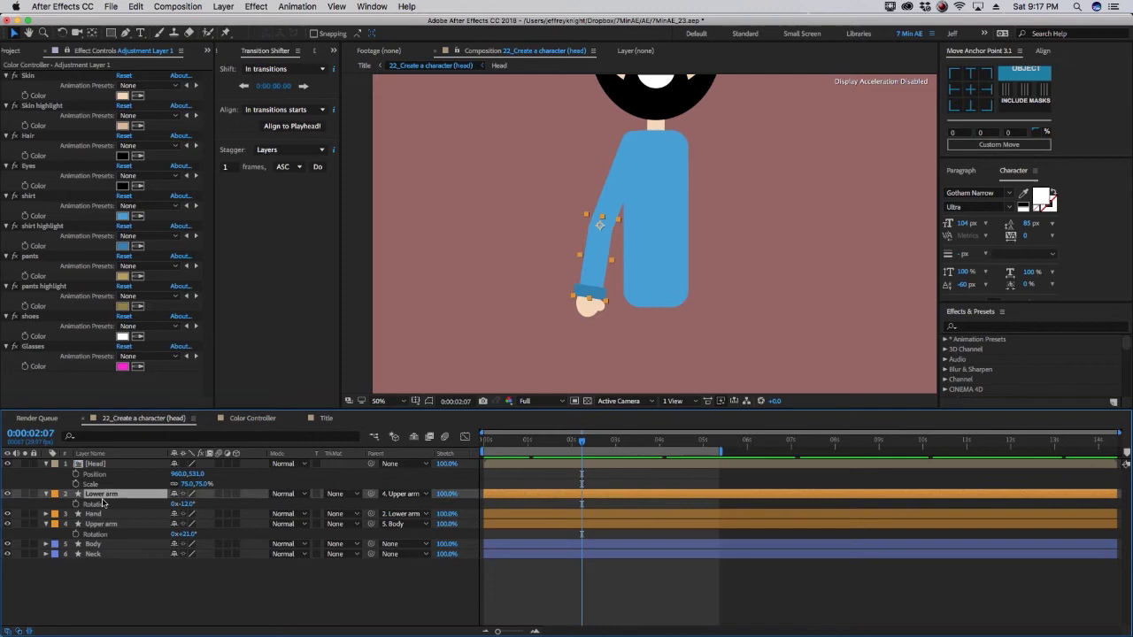
- Duplicate the three arm layers and label the copies green
left_click(104, 526, "shift")
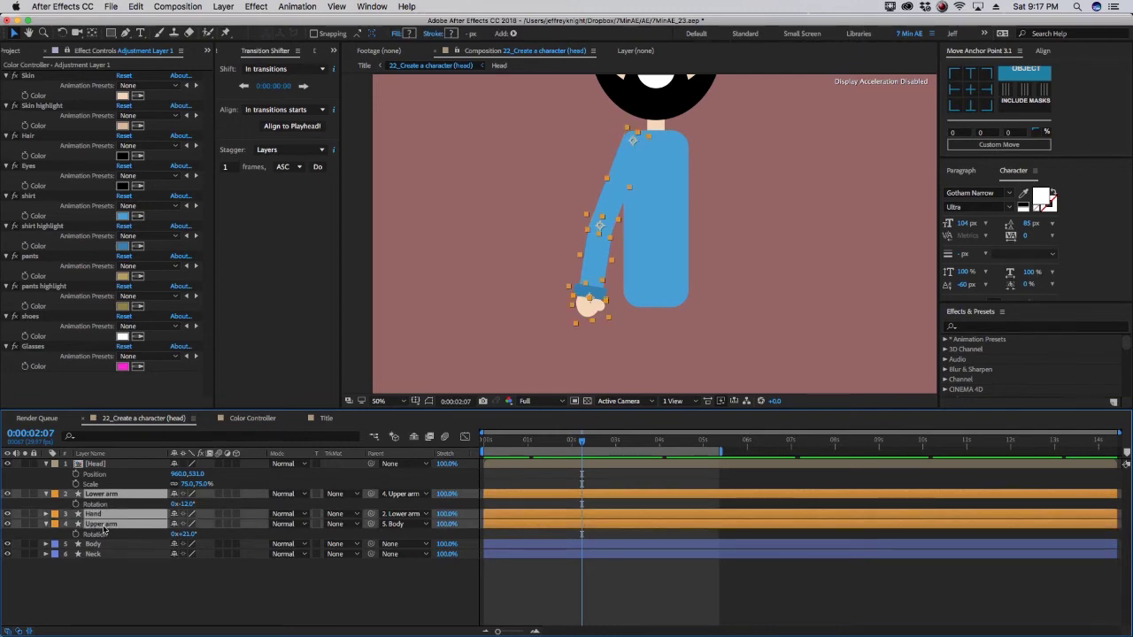
key("ctrl+d")
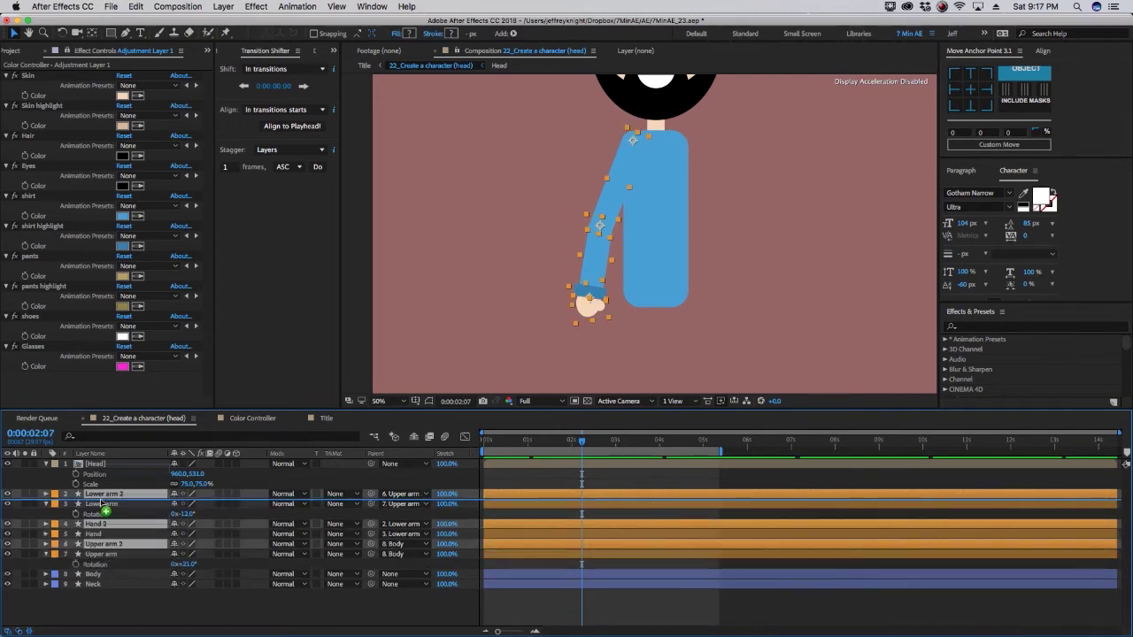
left_click_drag(104, 511, 122, 523)
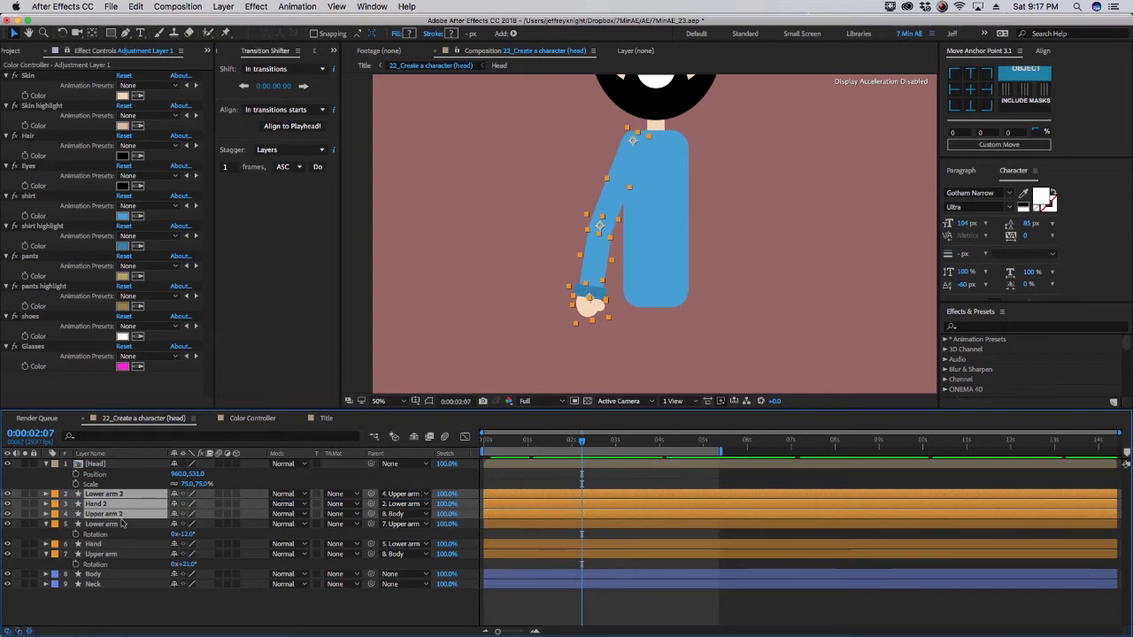
left_click(54, 515)
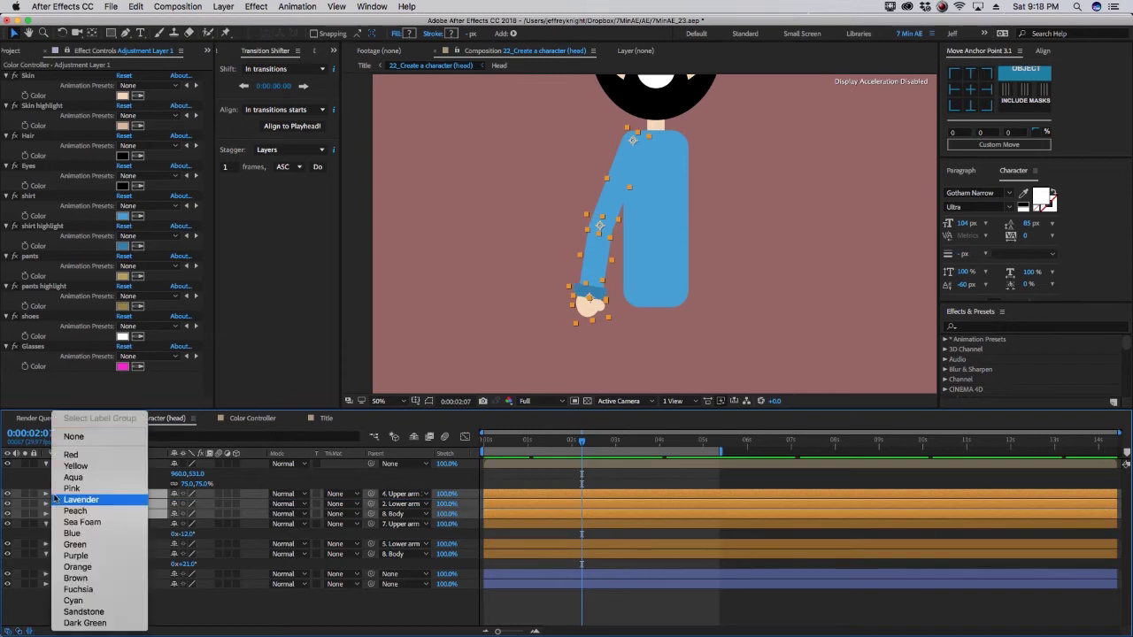
left_click(80, 545)
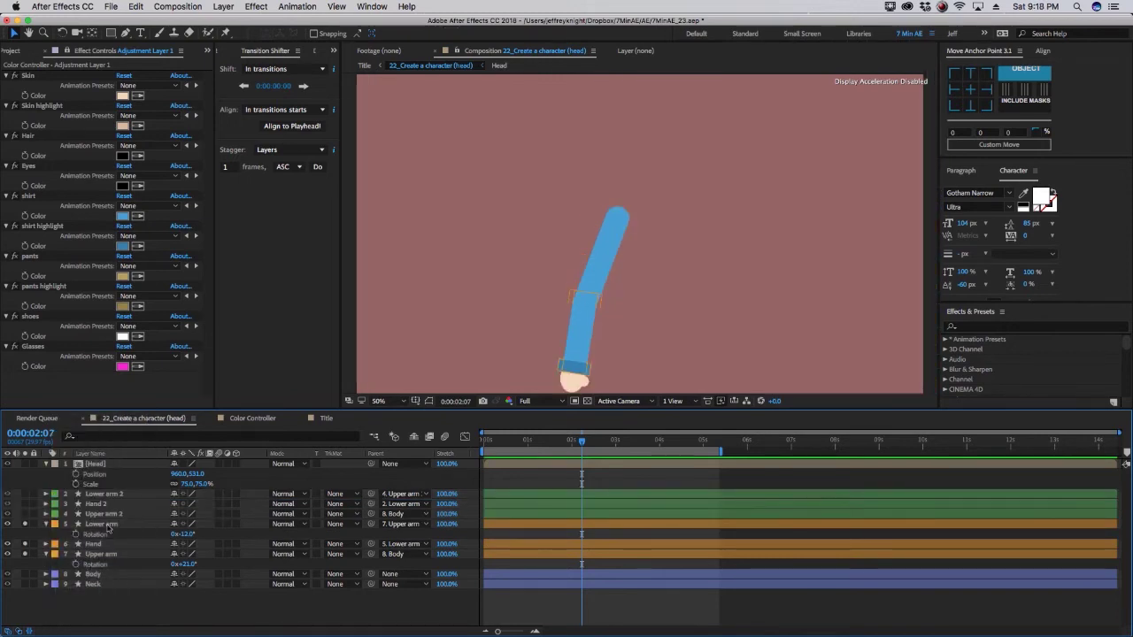
- Rename the original layers Left lower arm, Left hand and Left upper arm
left_click(109, 524)
key("Return")
type("L")
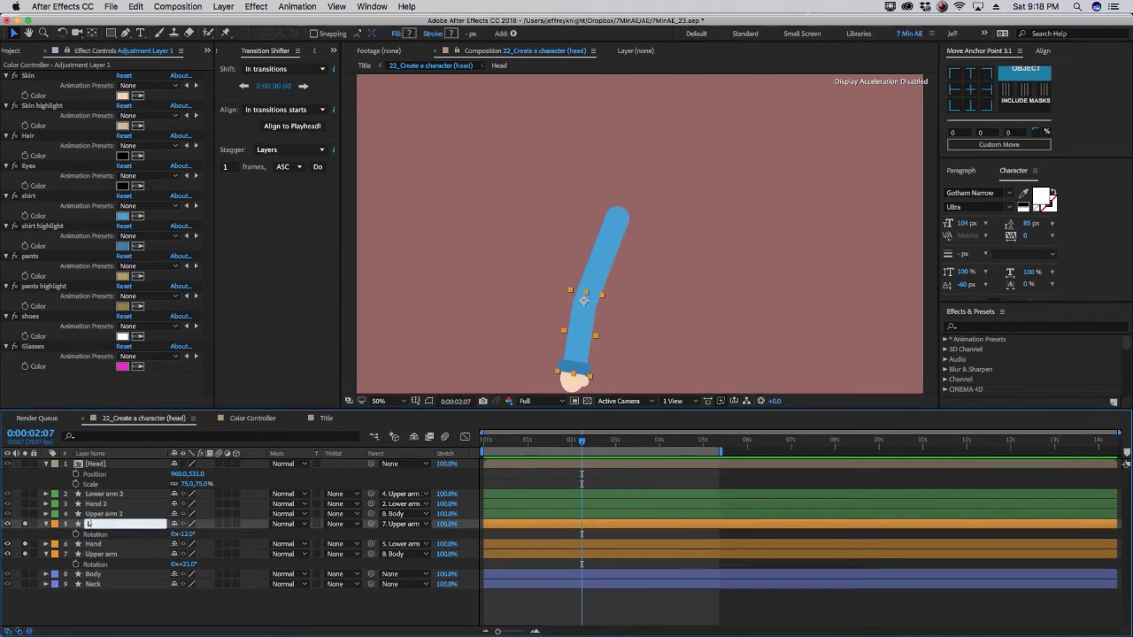
type("eft lower arm")
key("Return")
left_click(102, 546)
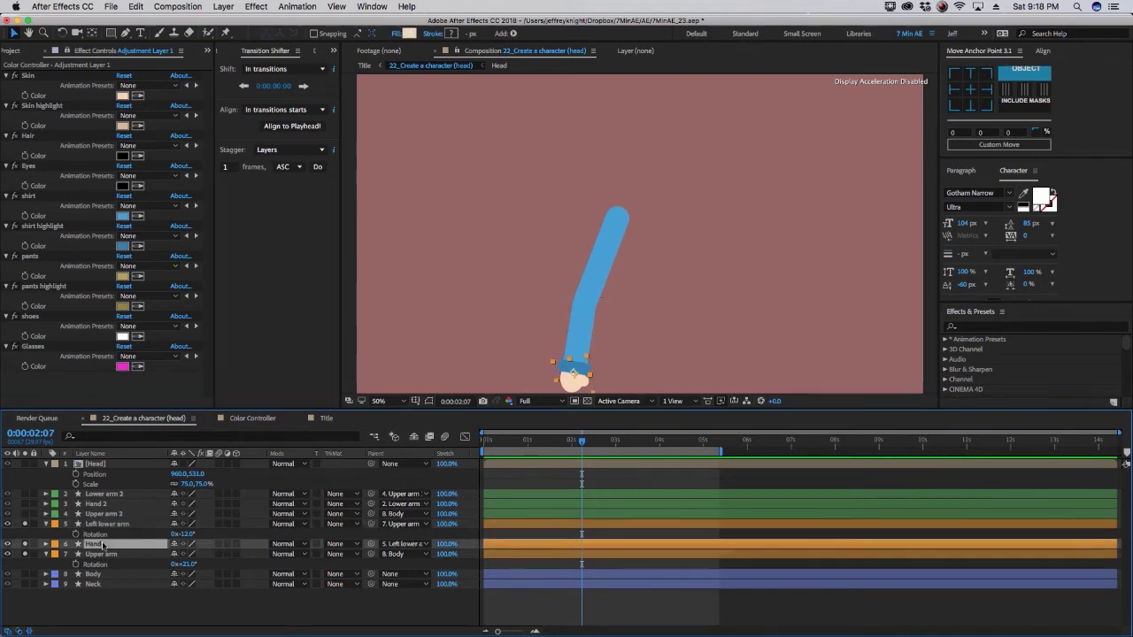
key("Return")
type("left hand")
key("Return")
left_click(105, 555)
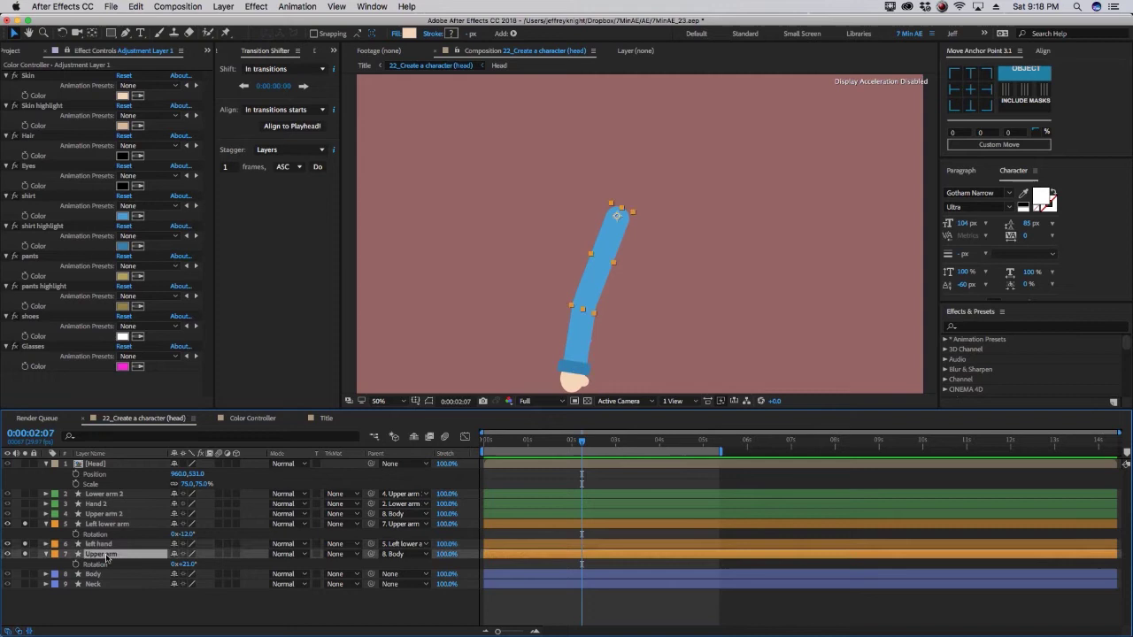
key("Return")
type("Left u")
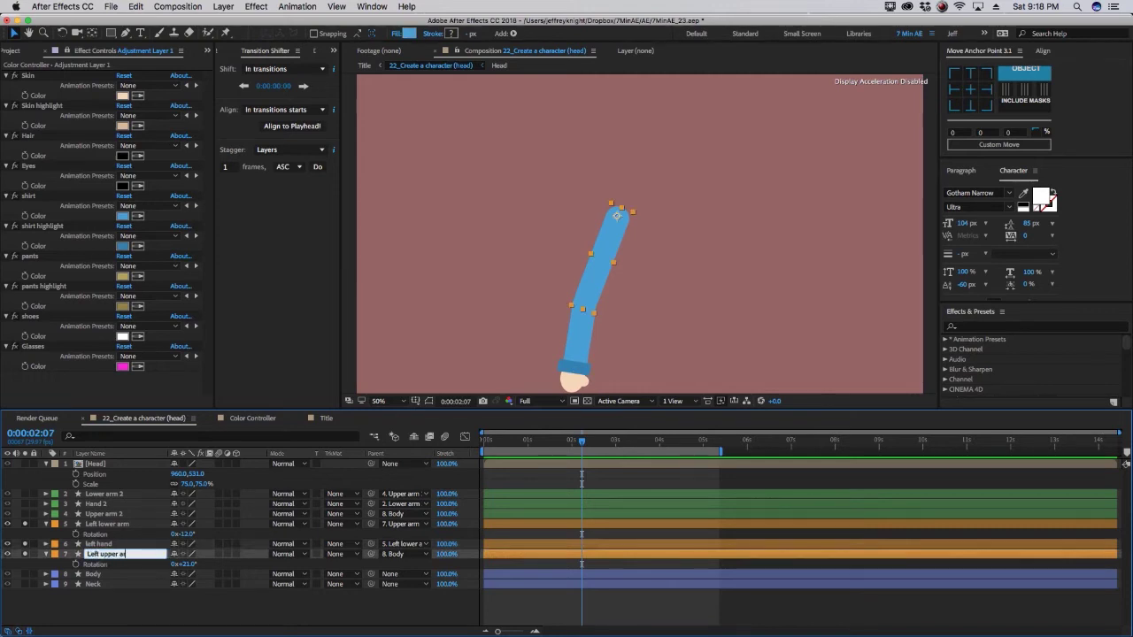
type("rm")
key("Return")
- Rename the copies Right lower arm, Right hand and Right upper arm
left_click(96, 514)
left_click(95, 494, "shift")
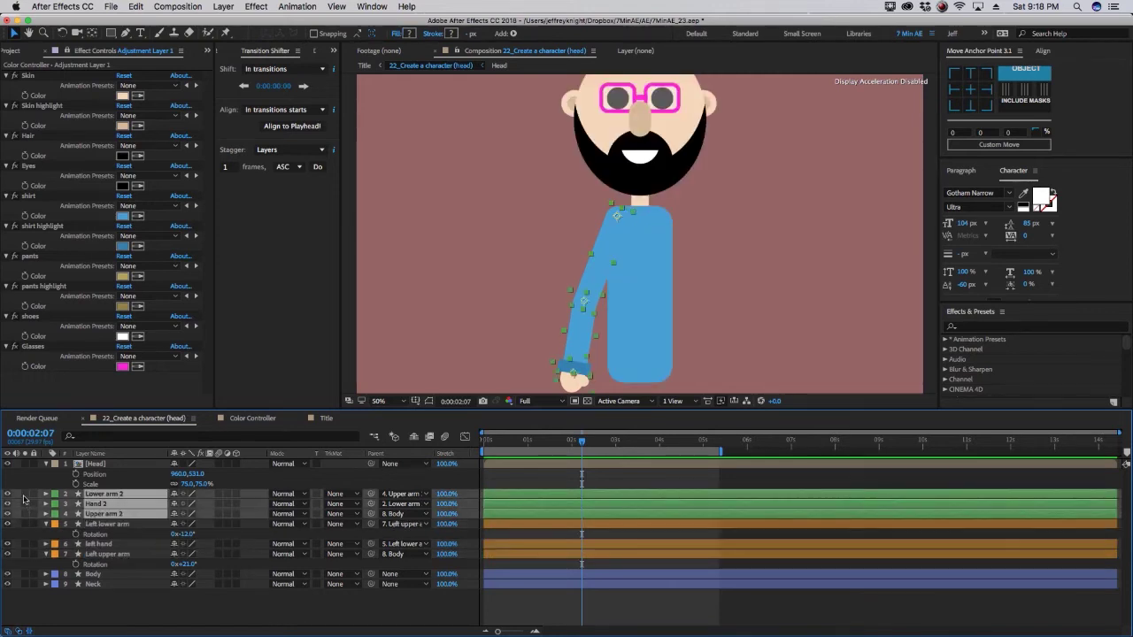
left_click(24, 501)
left_click(106, 494)
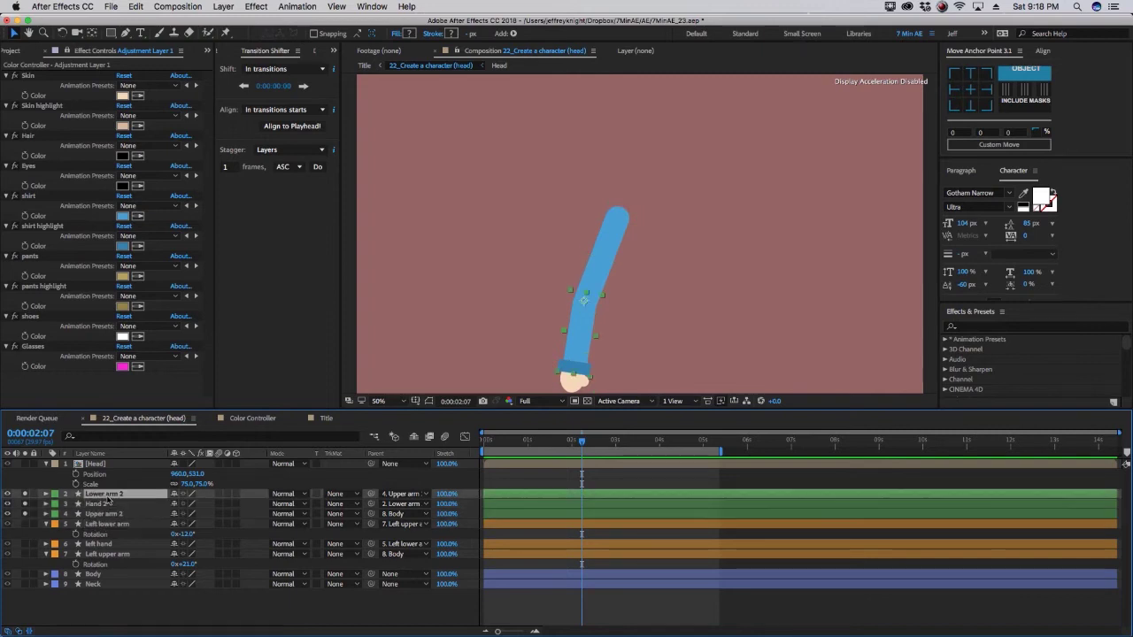
key("Return")
type("Right l")
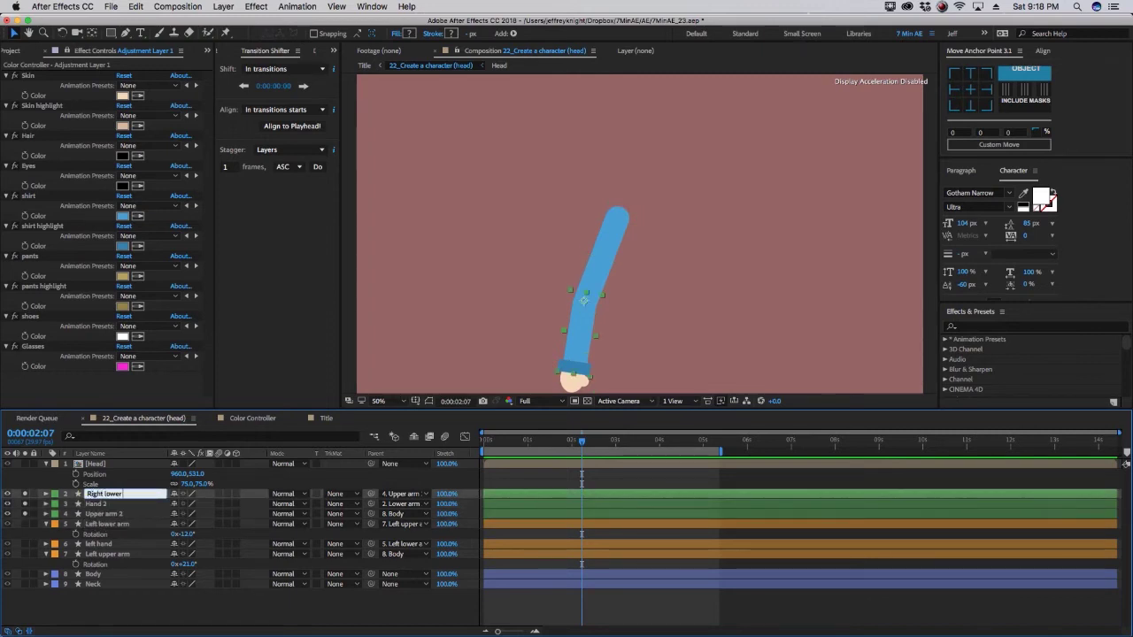
key("Tab")
type("Right ha")
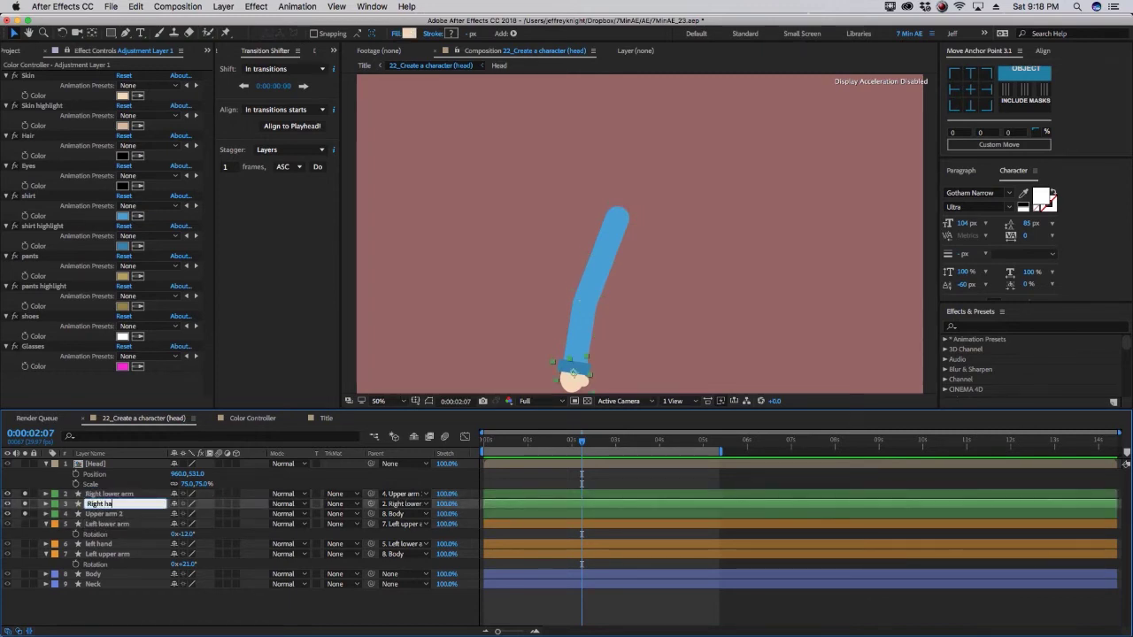
type("nd")
key("Tab")
type("Rig")
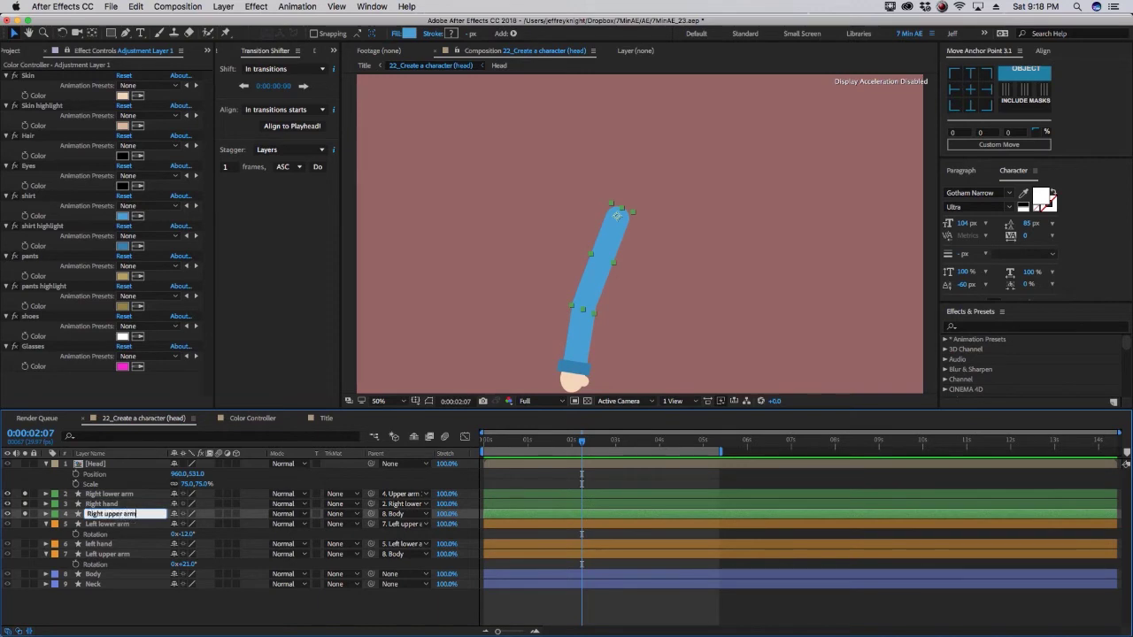
key("Return")
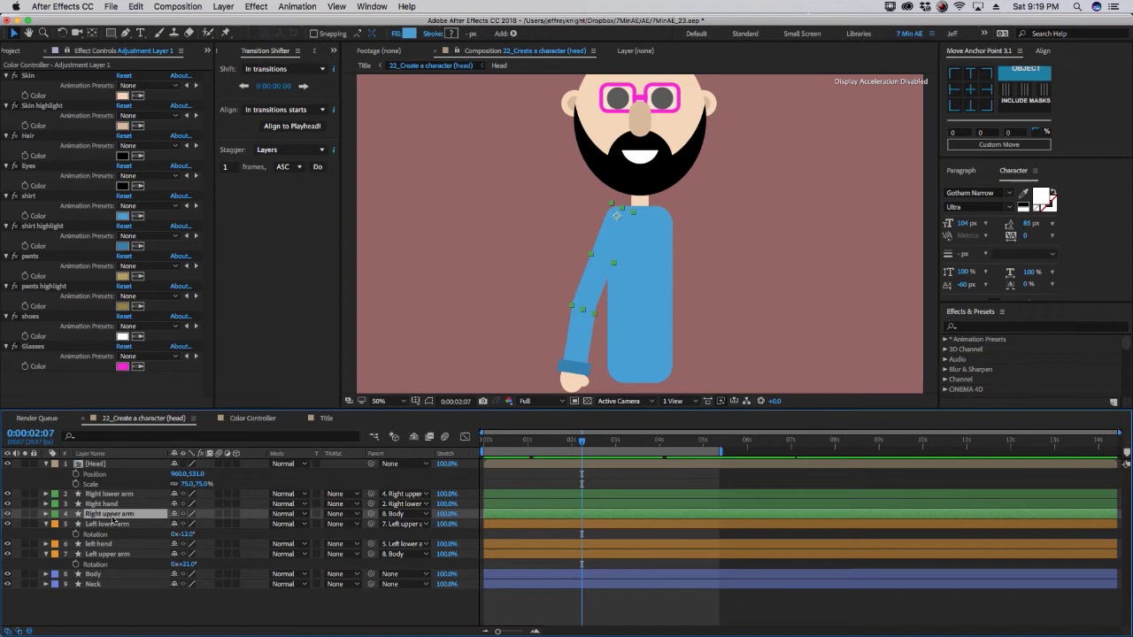
- Flip the Right upper arm horizontally and position it hanging at the body's right side
right_click(113, 520)
mouse_move(145, 240)
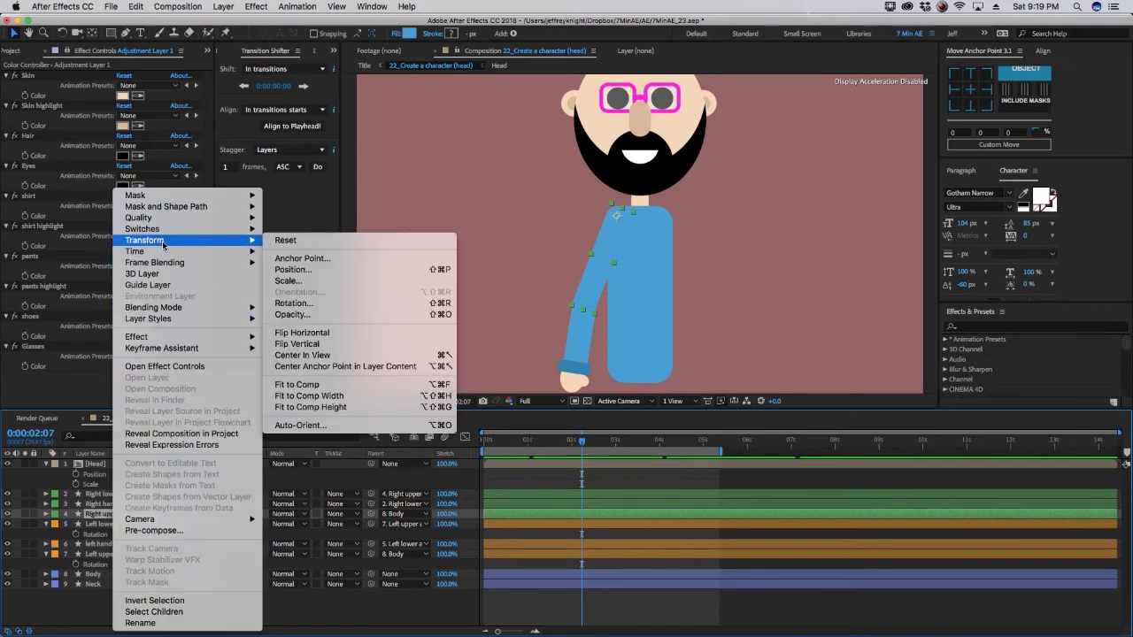
left_click(312, 335)
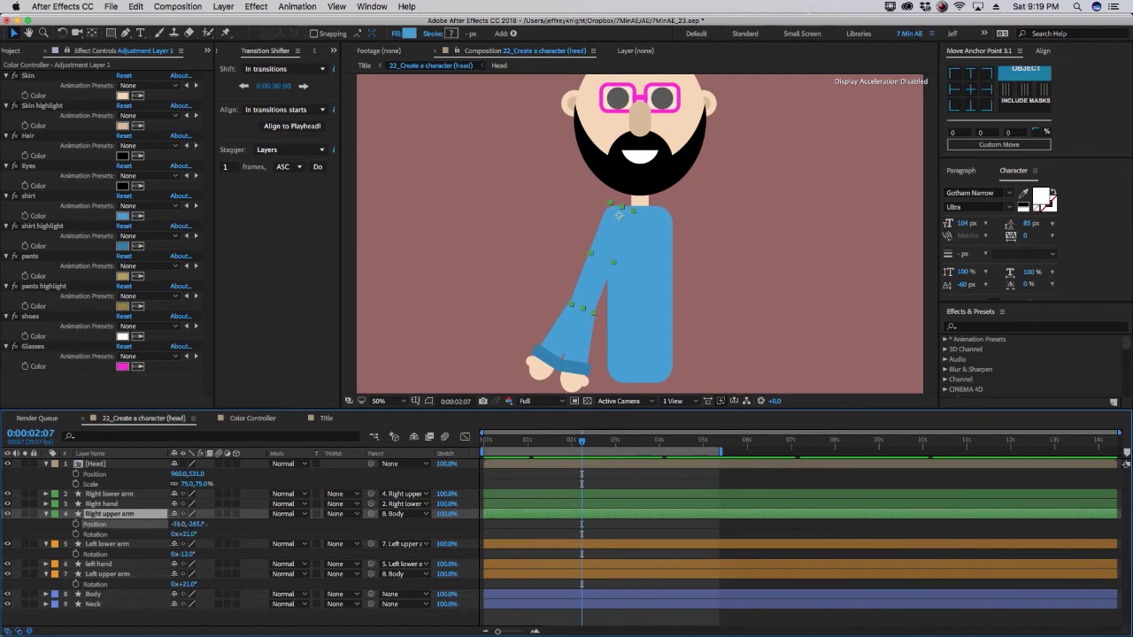
mouse_move(181, 524)
left_mouse_down()
mouse_move(188, 535)
mouse_move(168, 534)
left_mouse_up()
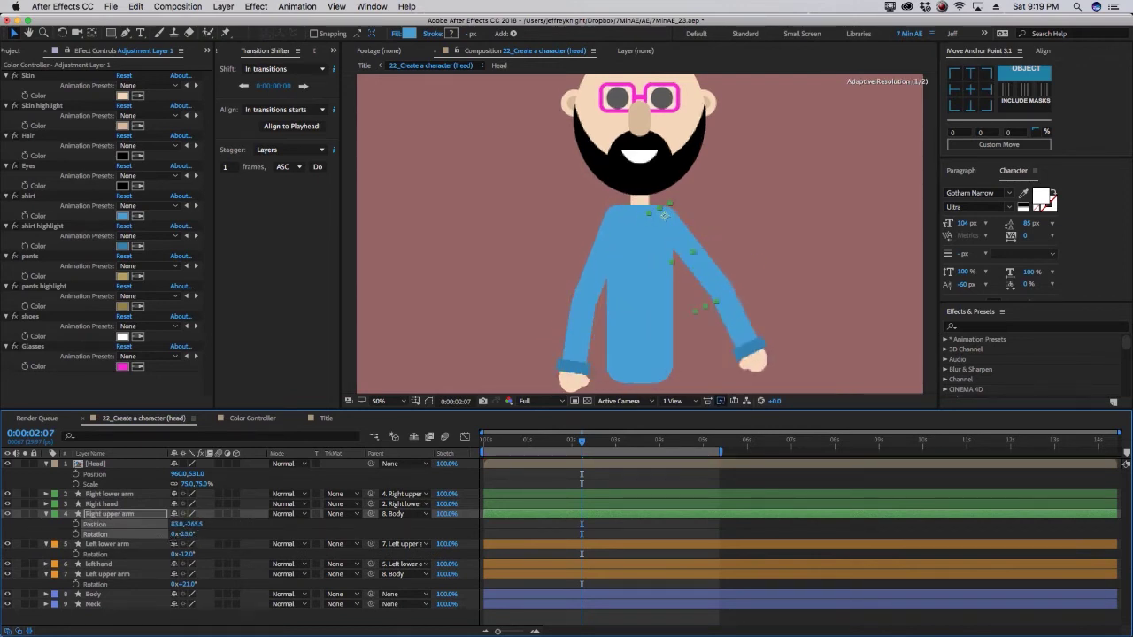
left_click_drag(168, 534, 171, 542)
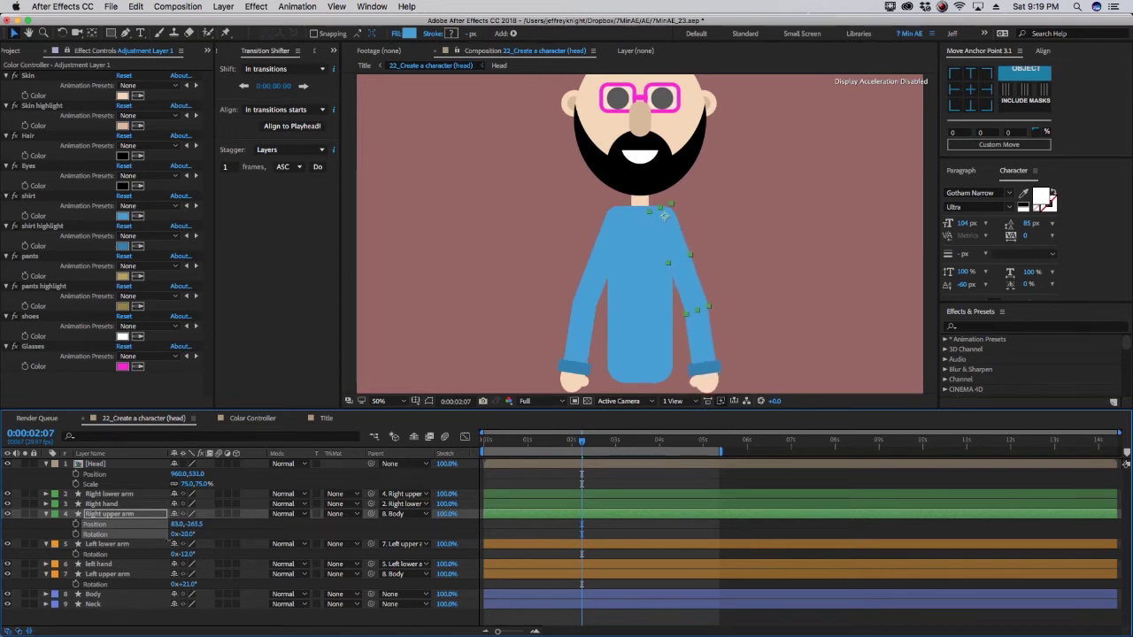
right_click(113, 501)
- Create a Belt shape layer with a rectangle path and a fill
left_click(283, 574)
key("Return")
type("Belt")
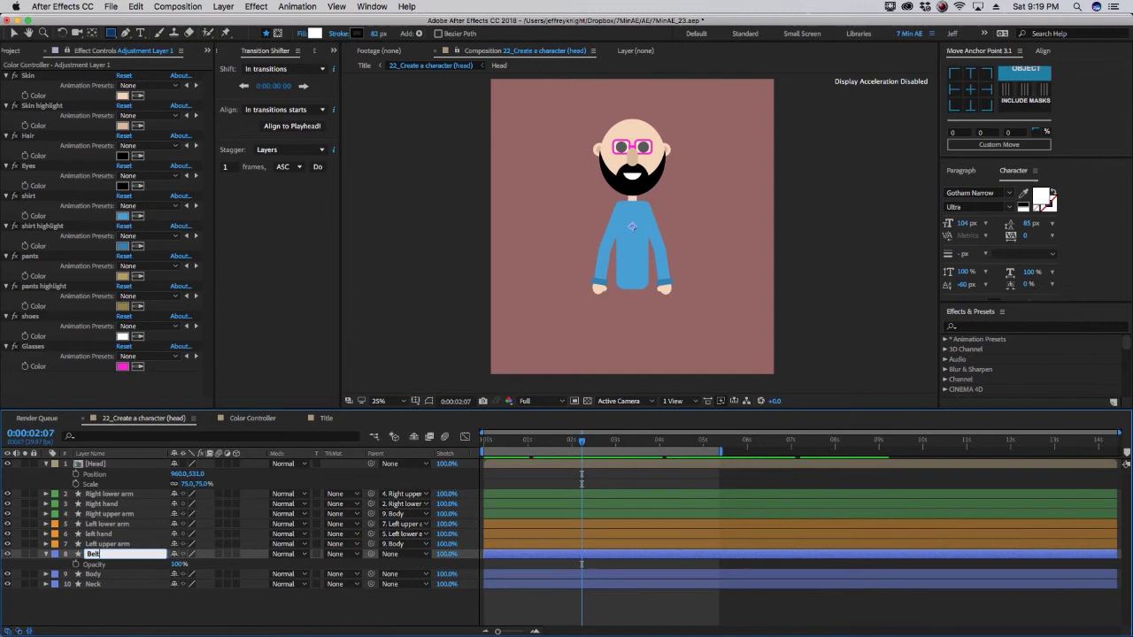
key("Return")
left_click(259, 560)
left_click(292, 399)
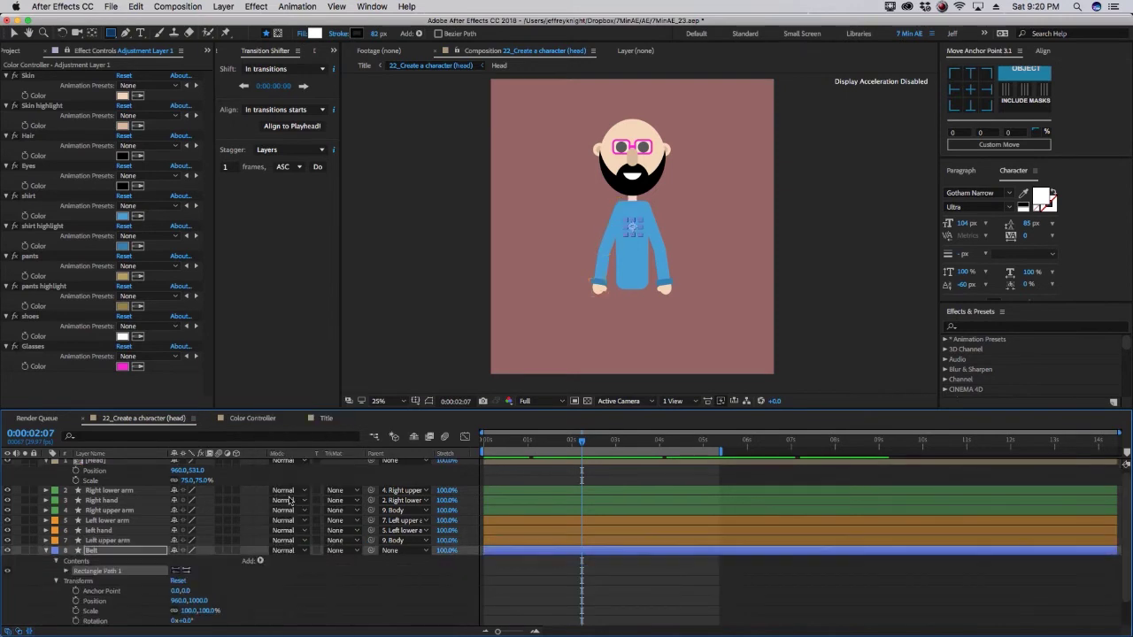
left_click(260, 561)
left_click(287, 470)
- Duplicate the Glasses control as an olive Accessories colour and link the belt fill to it
left_click(38, 349)
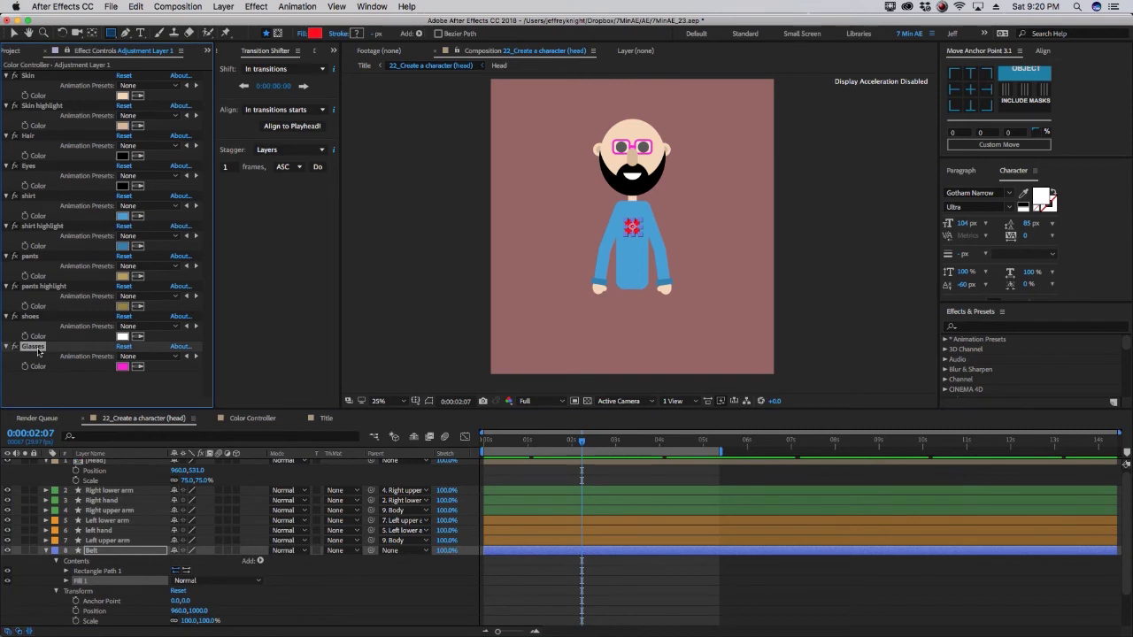
key("ctrl+d")
key("Return")
type("Accessories")
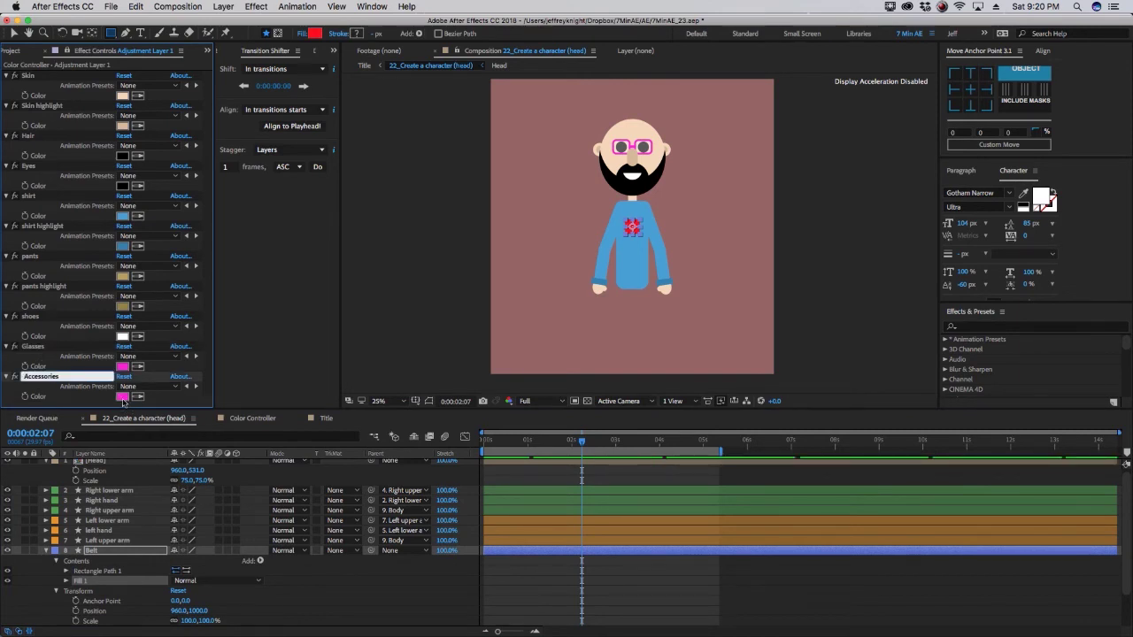
left_click(123, 396)
left_click(174, 218)
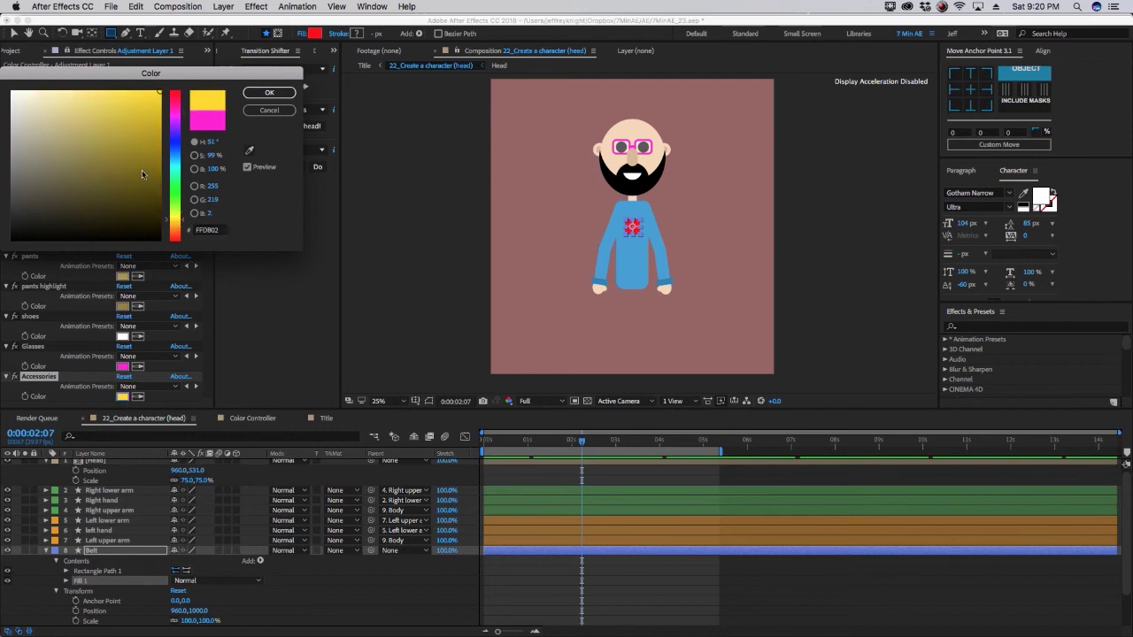
left_click(136, 178)
left_click_drag(135, 177, 138, 187)
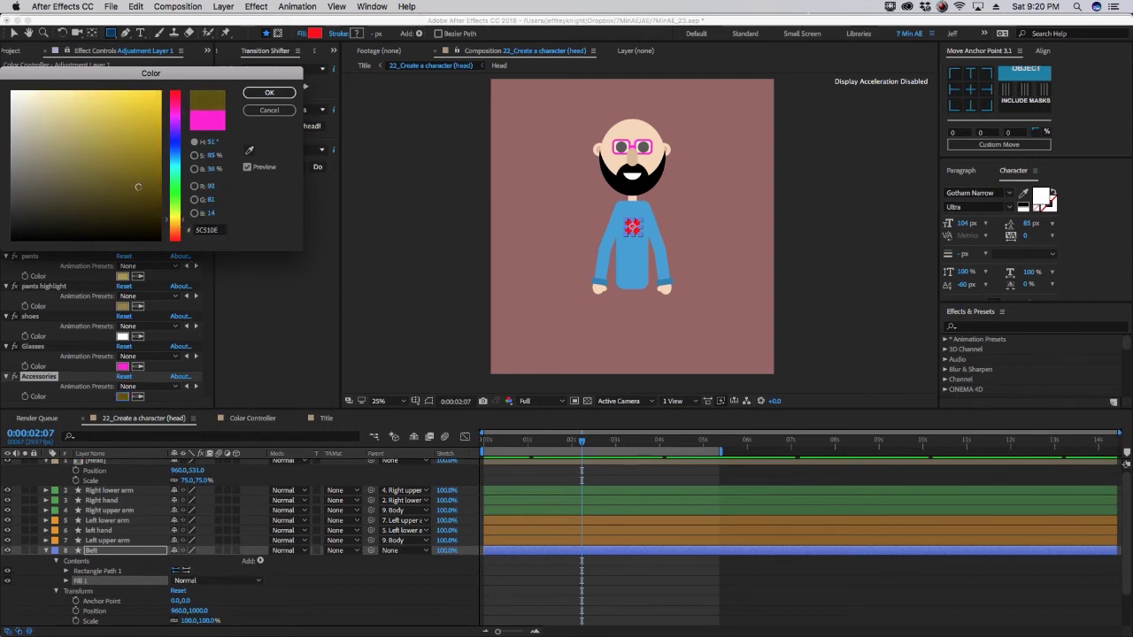
key("Return")
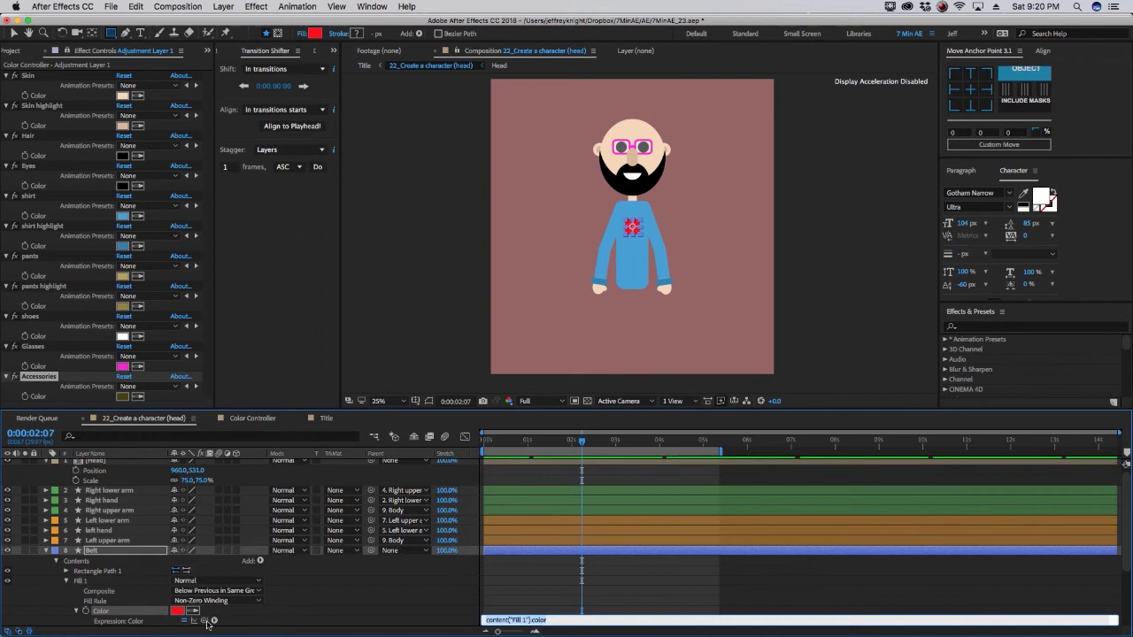
left_click_drag(203, 619, 123, 397)
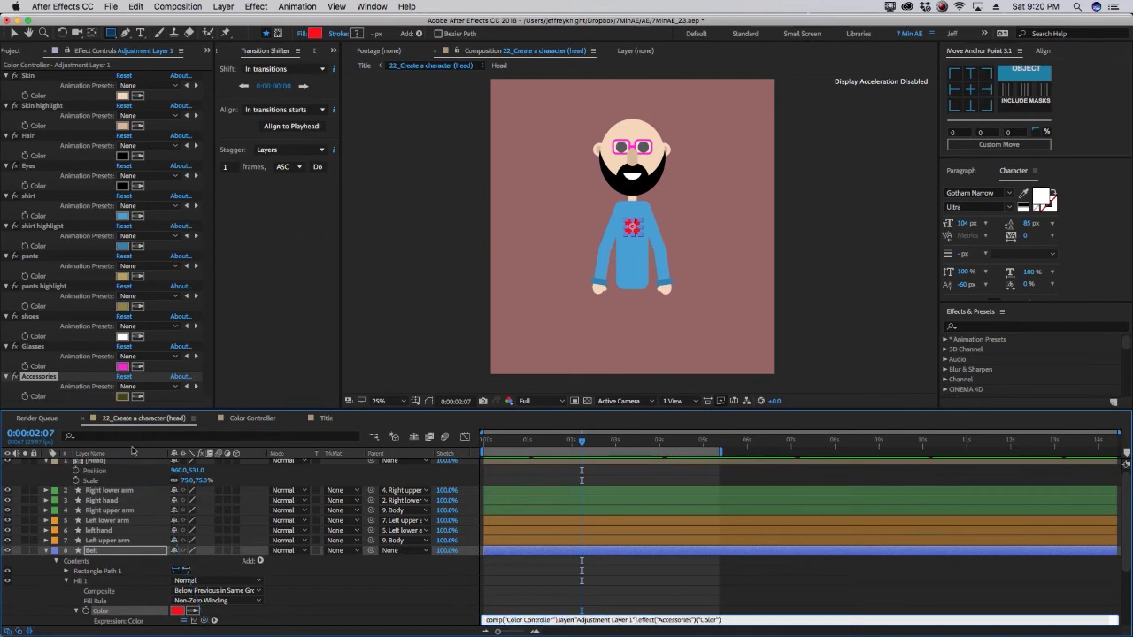
- Move the belt to the shirt bottom and group its rectangle and fill as 'strap'
scroll(75, 562, "down", 3)
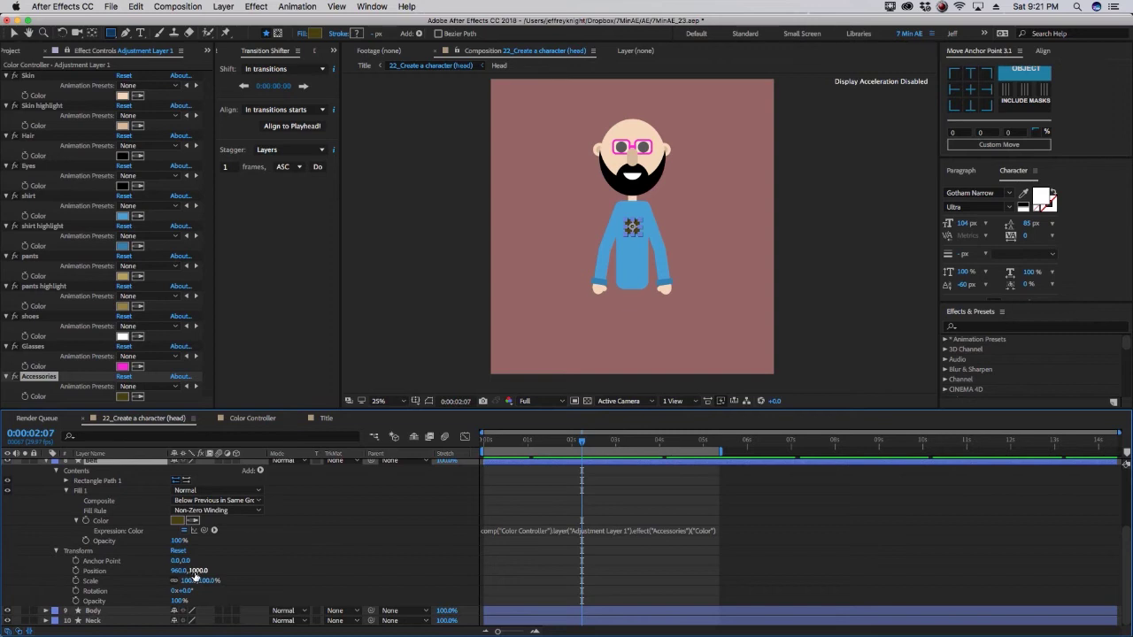
left_click_drag(194, 573, 140, 502)
key("period")
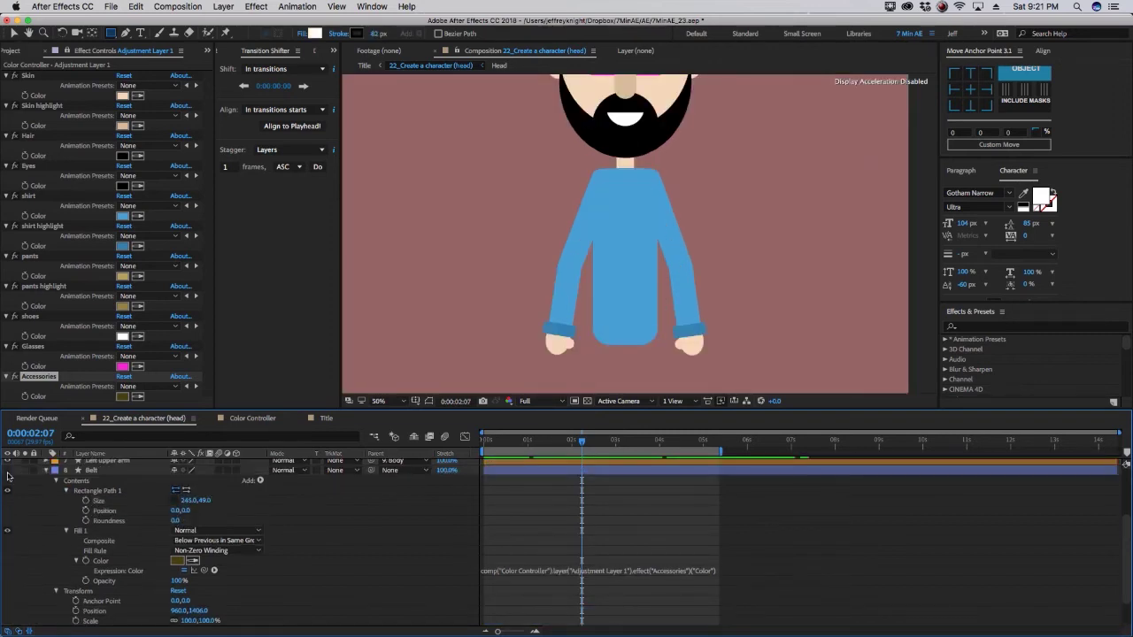
left_click(76, 485)
left_click(259, 480)
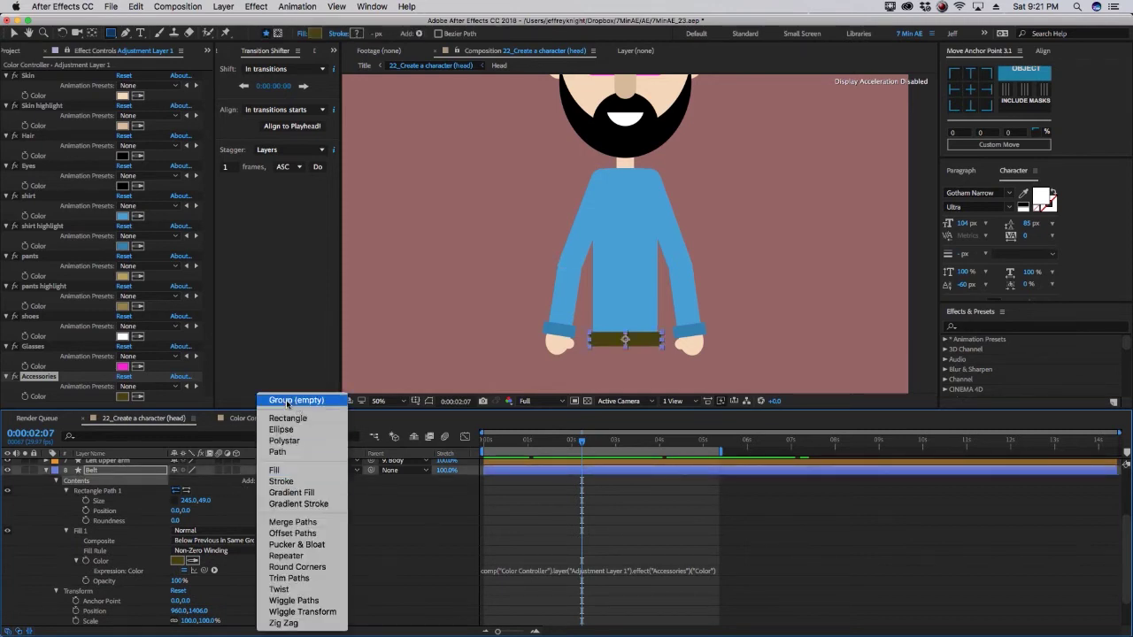
left_click(292, 398)
left_click_drag(79, 542, 80, 534)
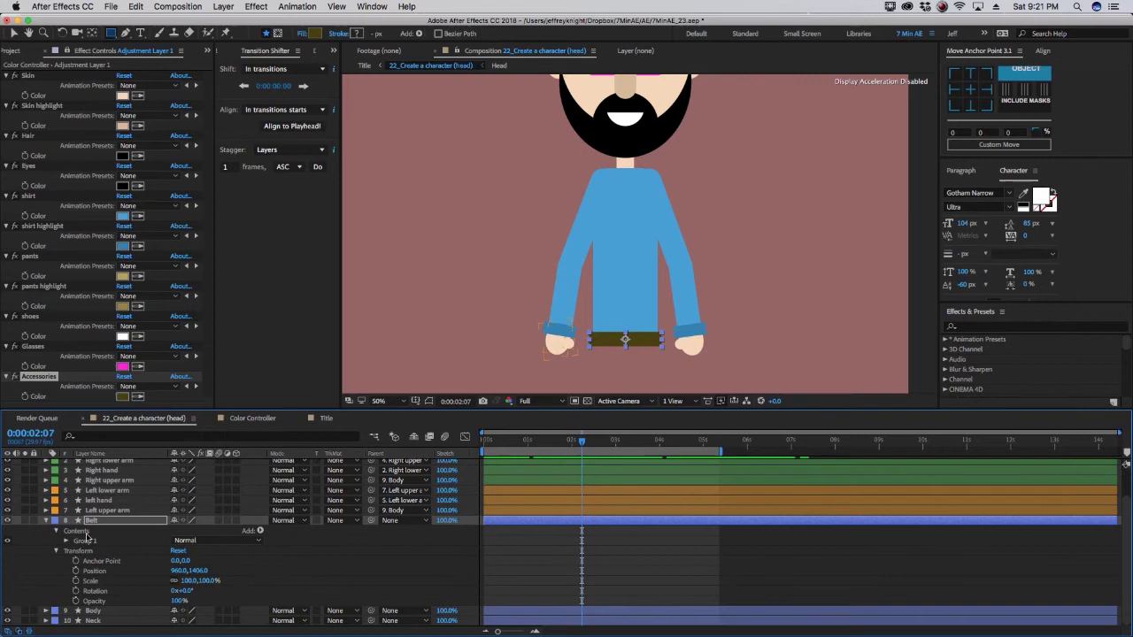
left_click(85, 539)
key("Return")
type("strap")
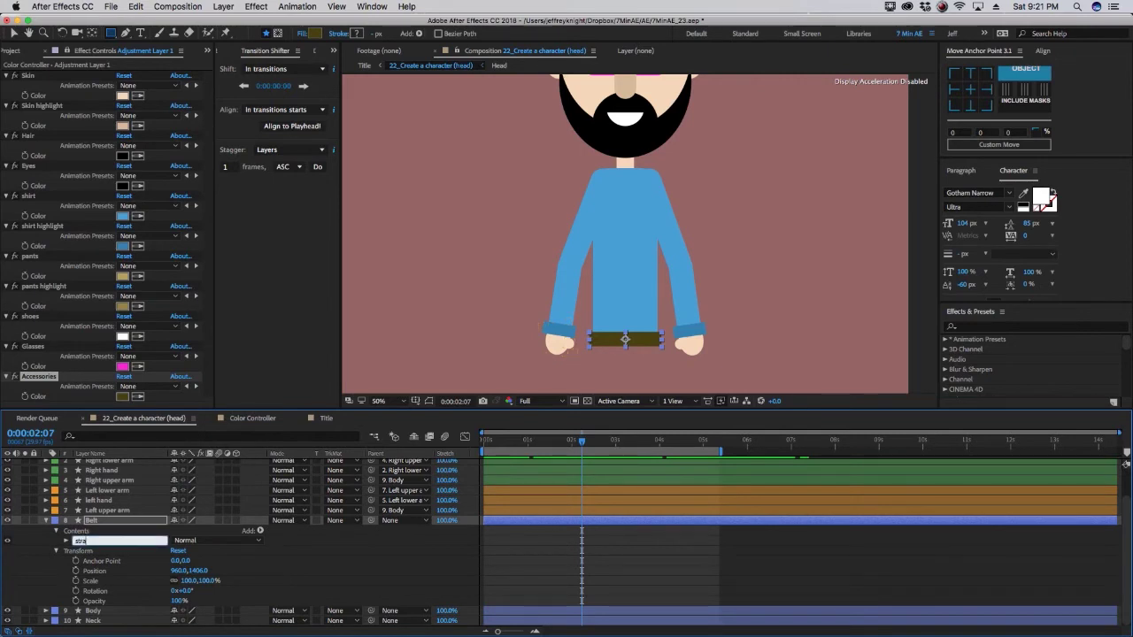
key("Return")
- Add a second group above the strap named 'buckle'
left_click(261, 532)
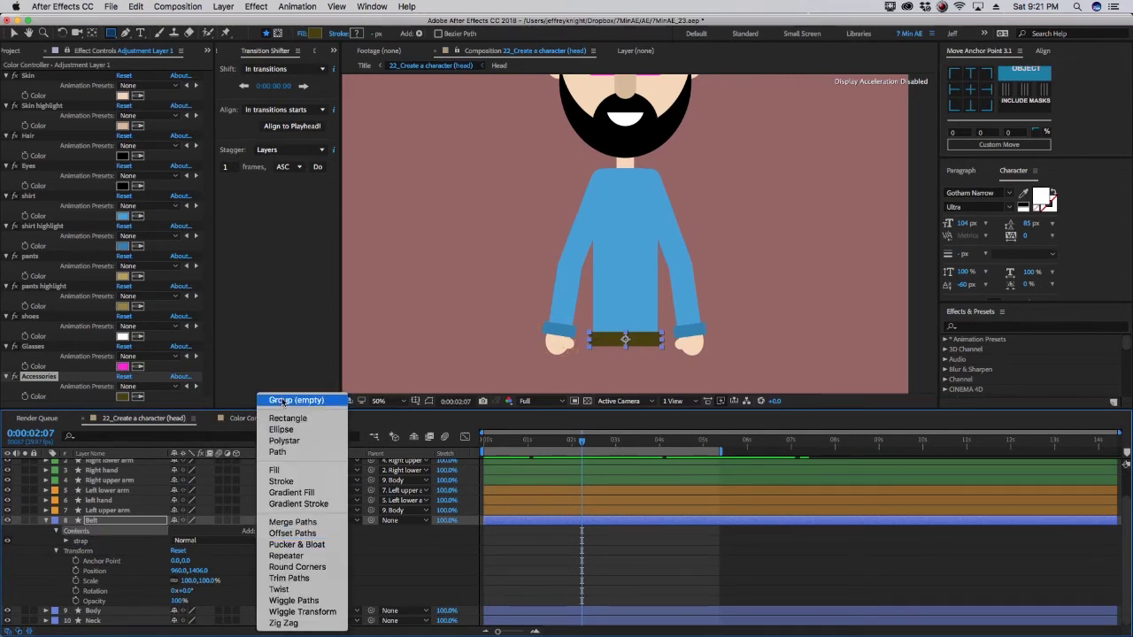
left_click(285, 399)
left_click_drag(79, 540, 81, 536)
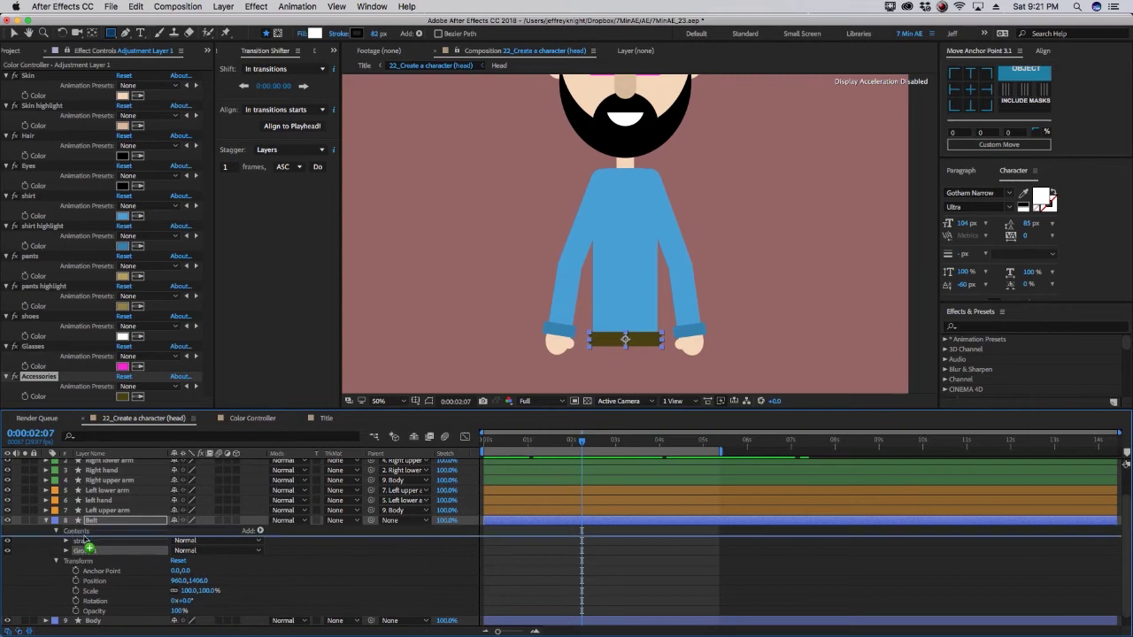
key("Return")
type("buckle")
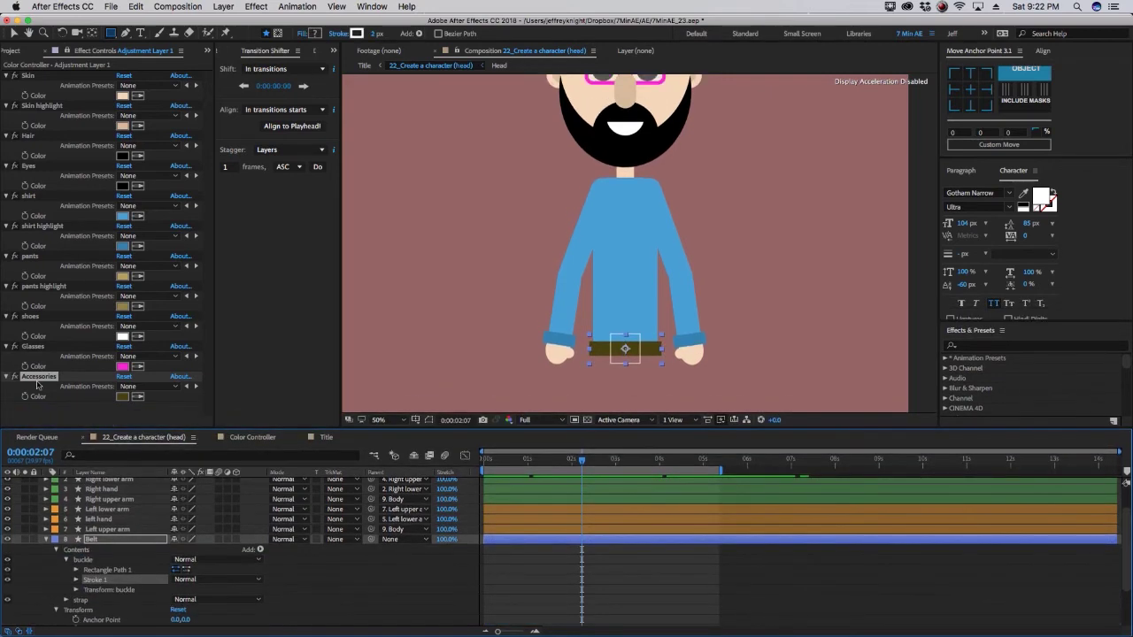
- Drive the buckle stroke from a yellow Accessories 2 control with width 9
key("ctrl+d")
key("ctrl+d")
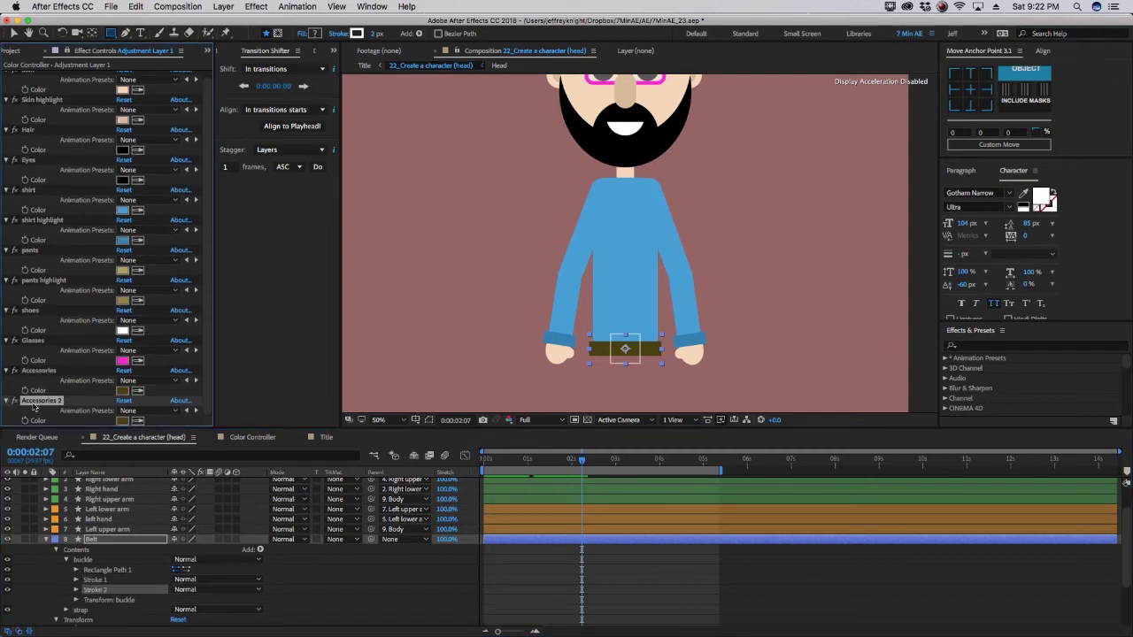
left_click(126, 421)
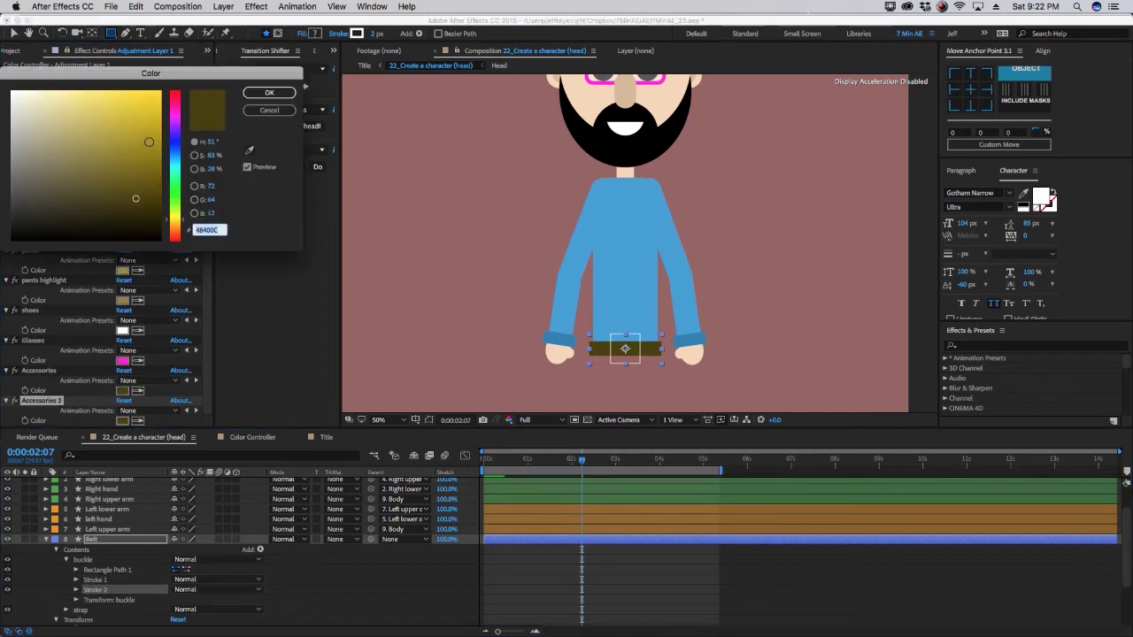
left_click_drag(149, 141, 158, 116)
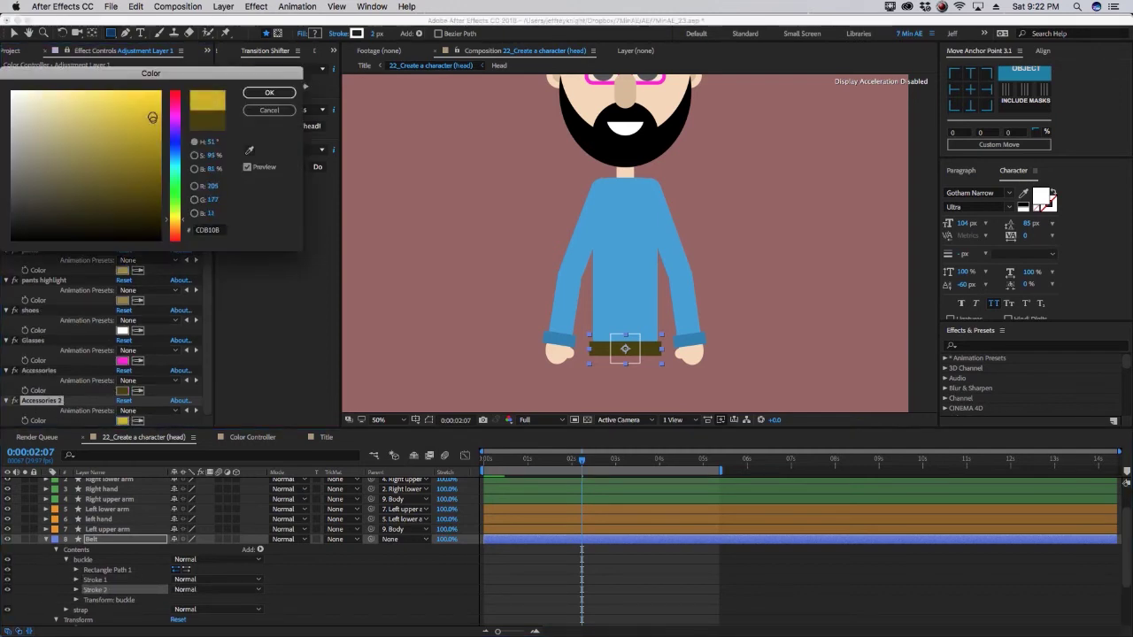
left_click(250, 95)
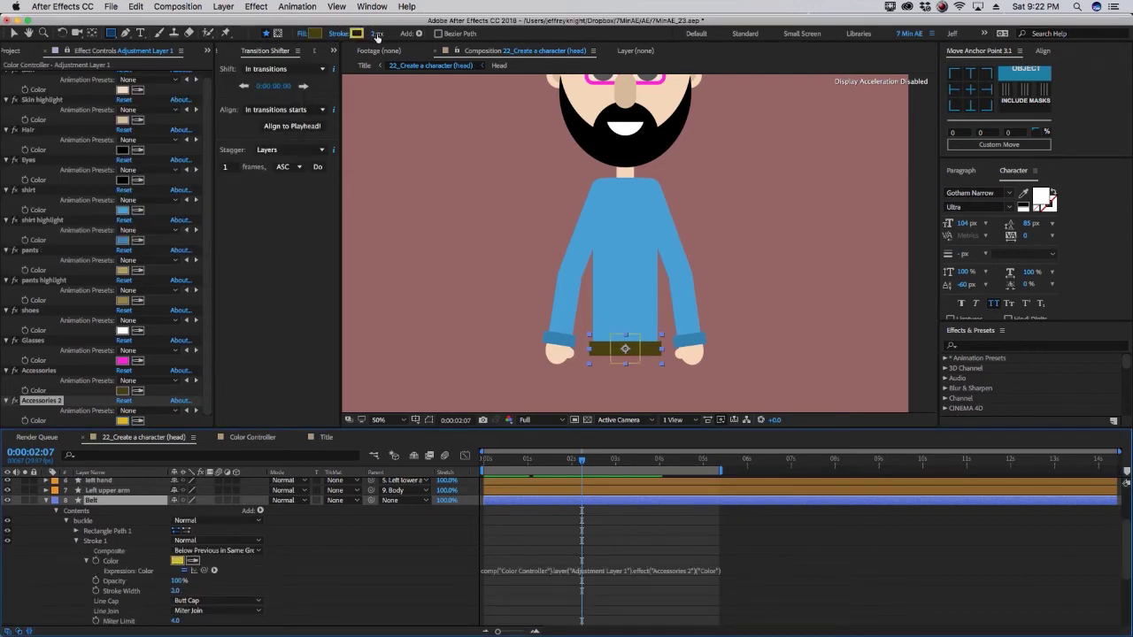
left_click_drag(377, 36, 407, 35)
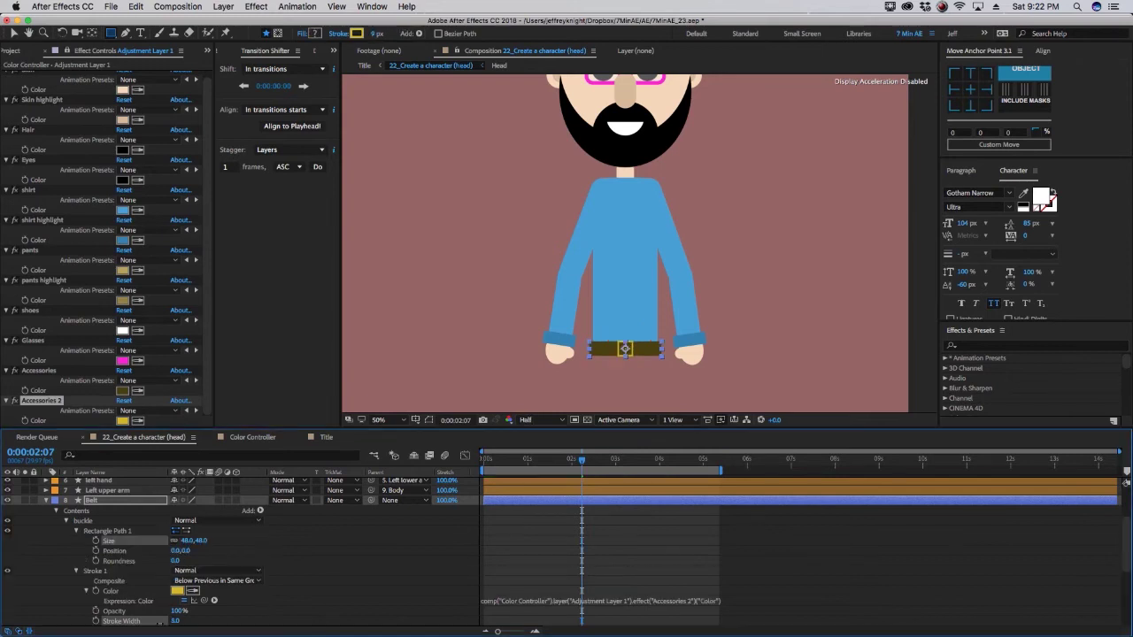
- Create a 'Left upper leg' shape layer with a rectangle and a fill
right_click(89, 501)
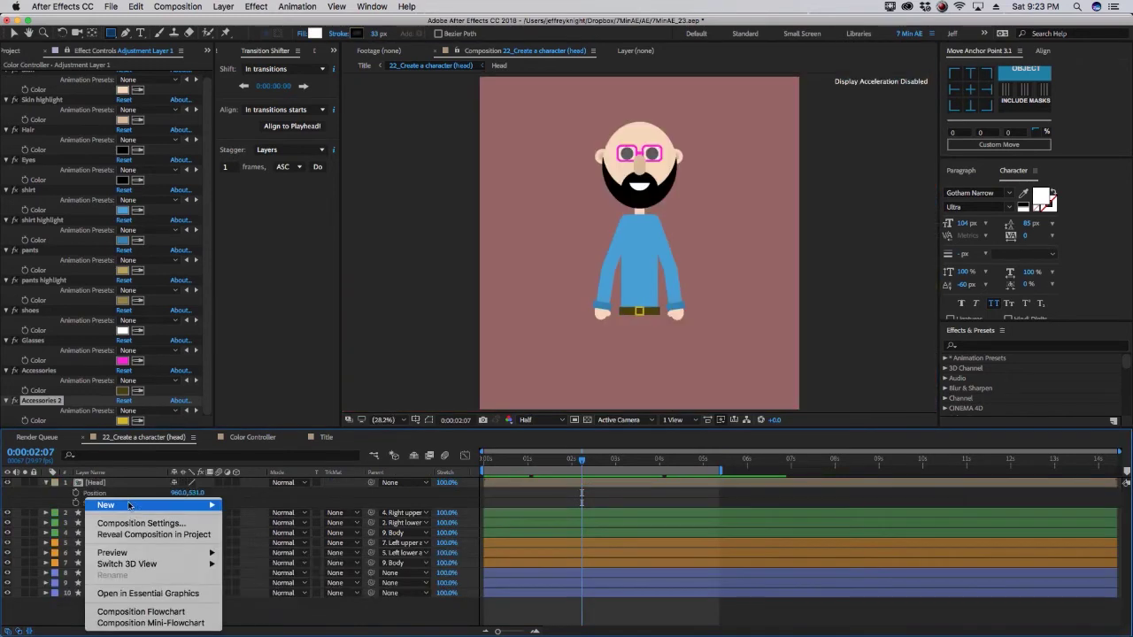
left_click(247, 580)
key("Return")
type("Left up")
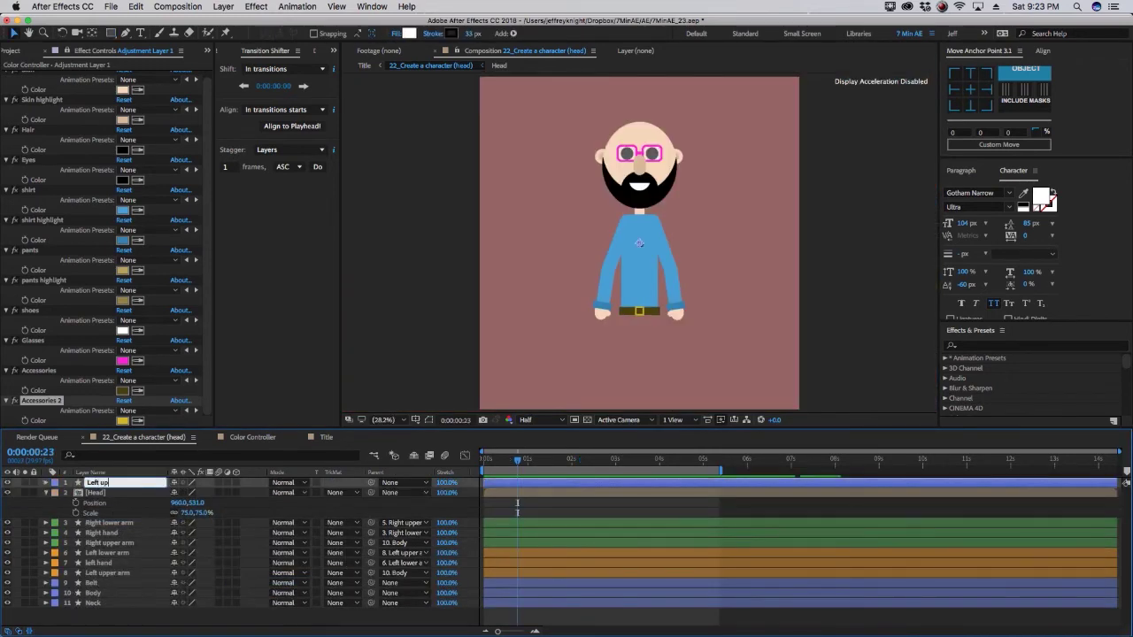
type("per leg")
key("Return")
left_click(45, 482)
left_click(260, 493)
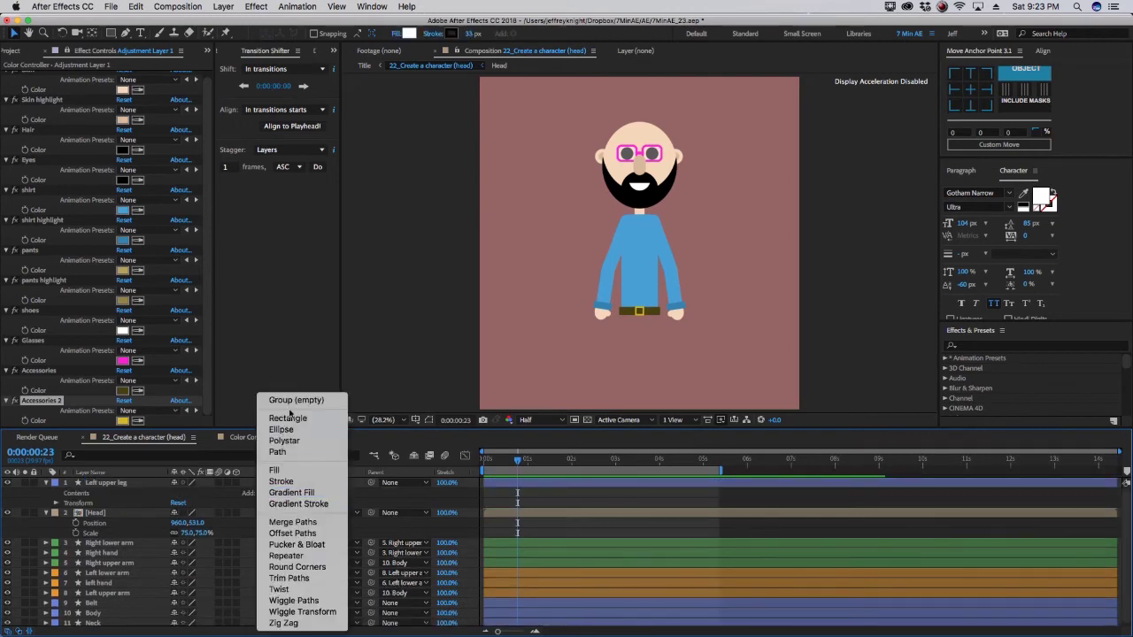
left_click(292, 418)
left_click(260, 494)
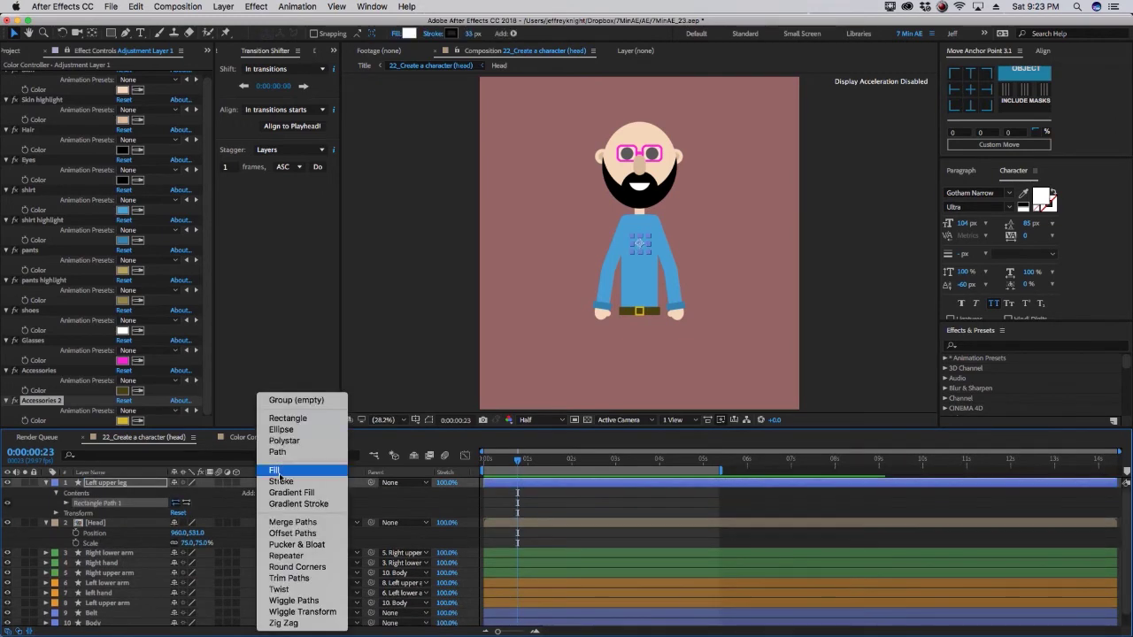
left_click(274, 471)
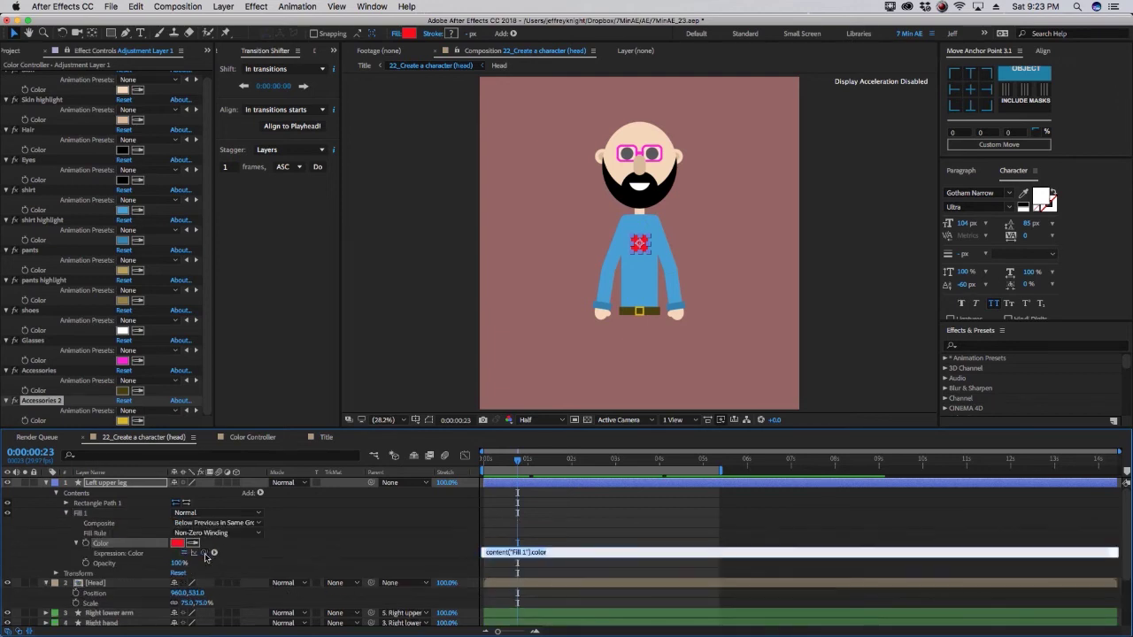
- Link the leg fill to the pants colour and shape it into a tall rectangle below the belt
mouse_move(206, 556)
left_mouse_down()
mouse_move(73, 225)
mouse_move(38, 270)
left_mouse_up()
left_click(56, 572)
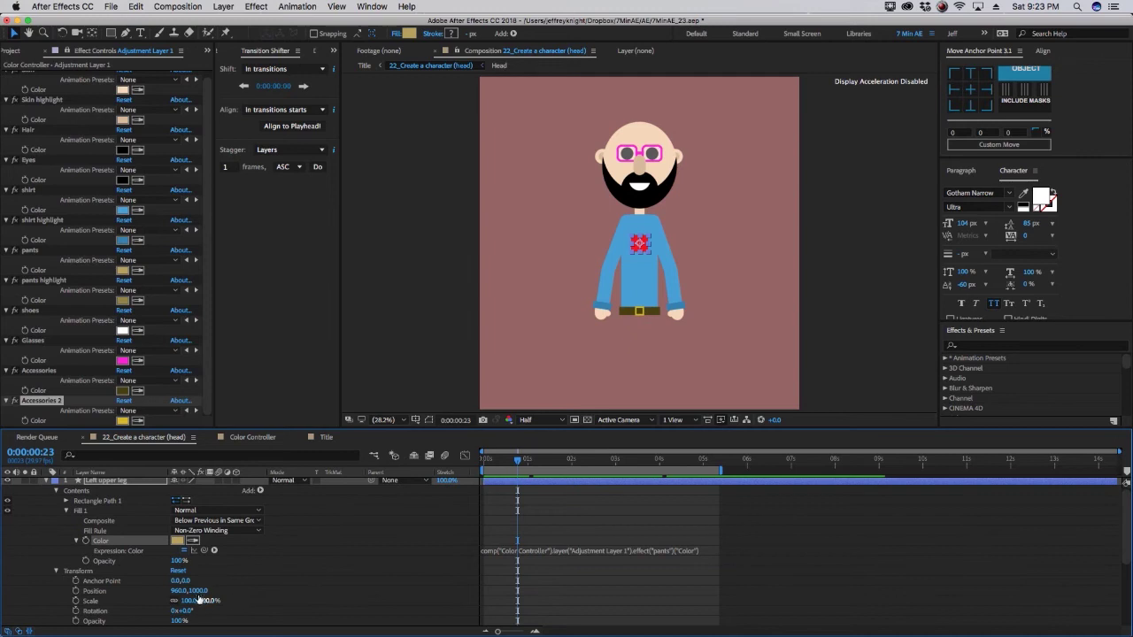
left_click_drag(196, 590, 151, 591)
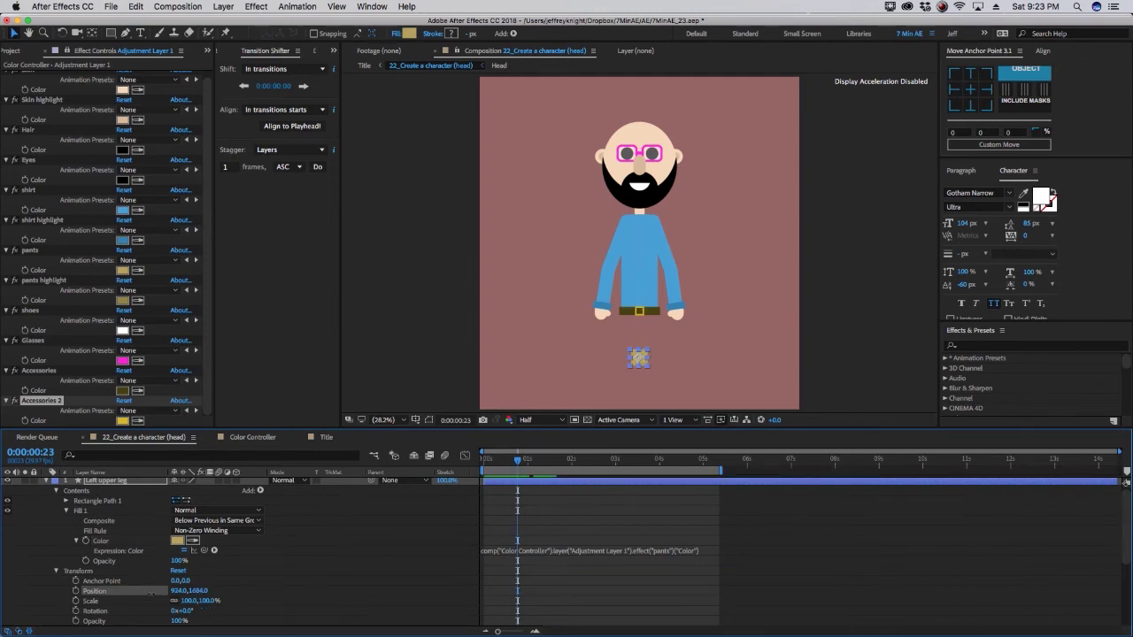
left_click(66, 501)
left_click_drag(196, 511, 205, 511)
key("comma")
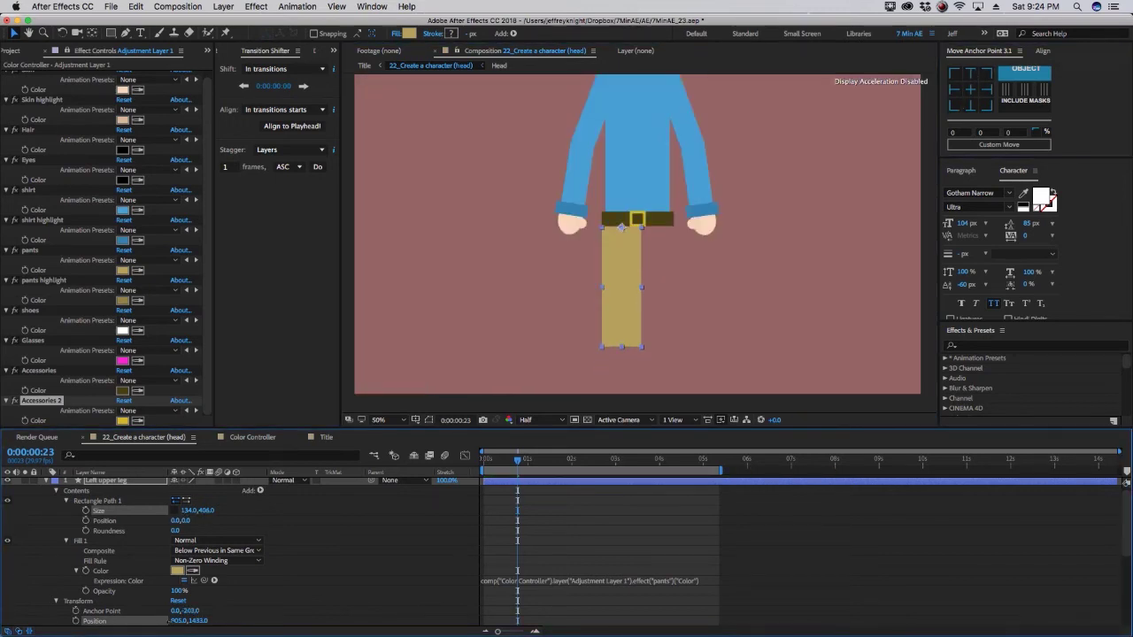
- Shorten the Left lower rectangle's Size and move its anchor point to the top edge
left_click(127, 486)
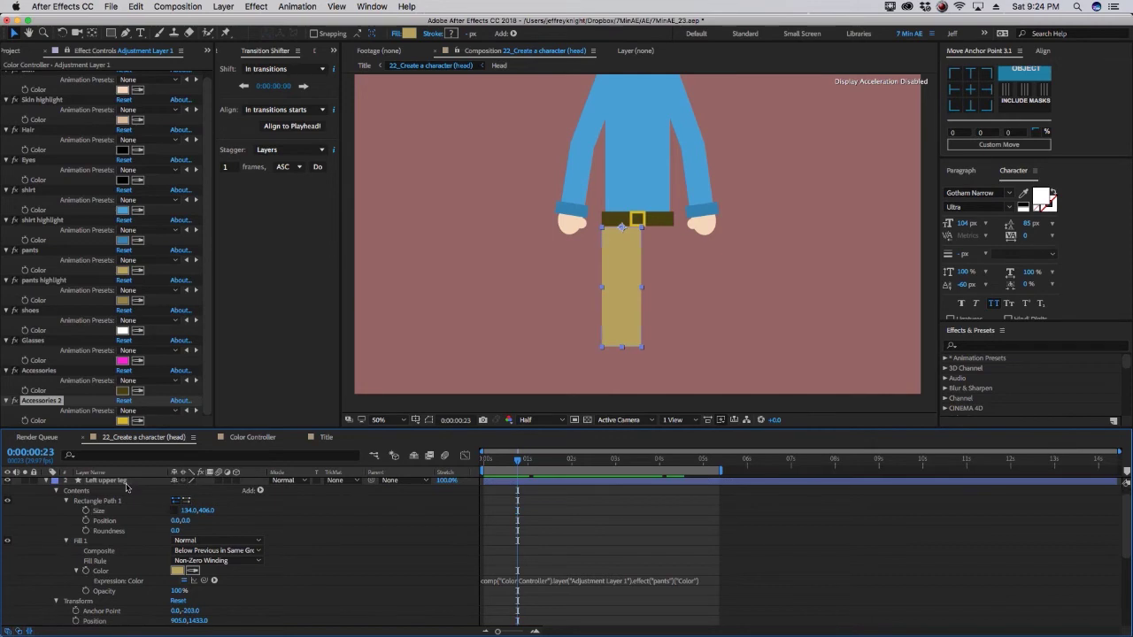
scroll(127, 486, "up", 1)
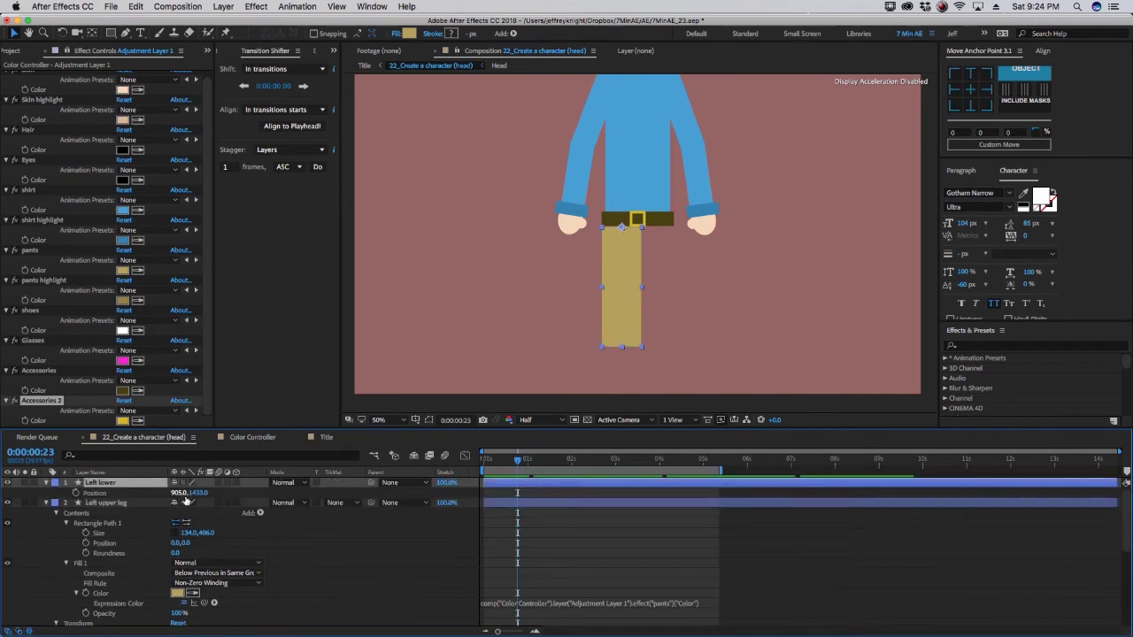
left_click(127, 485)
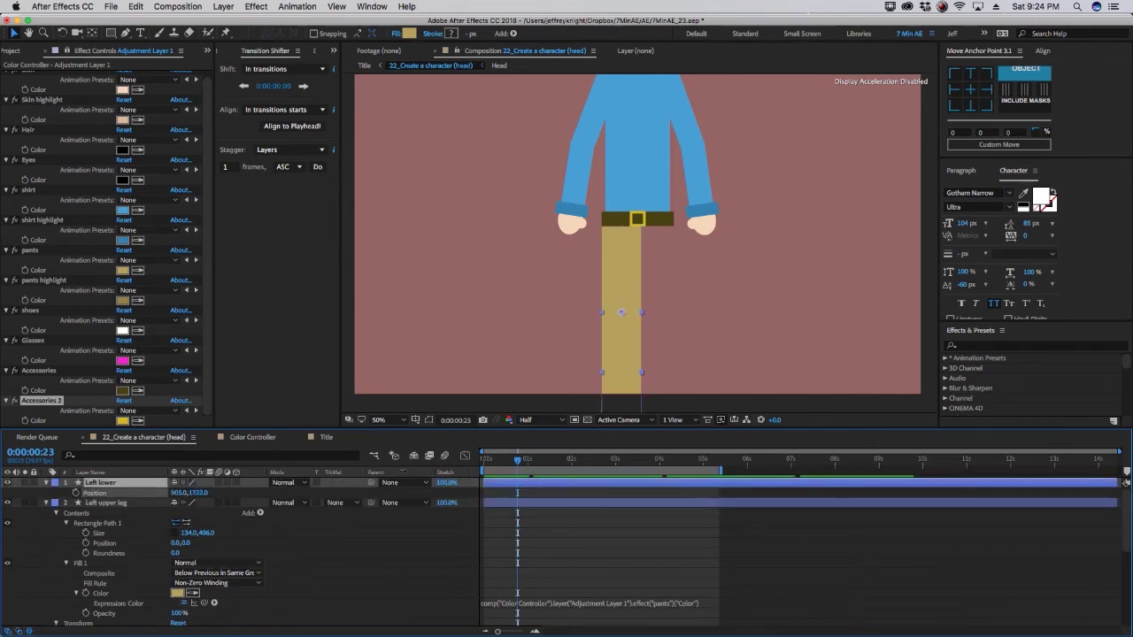
left_click(46, 483)
left_click(65, 502)
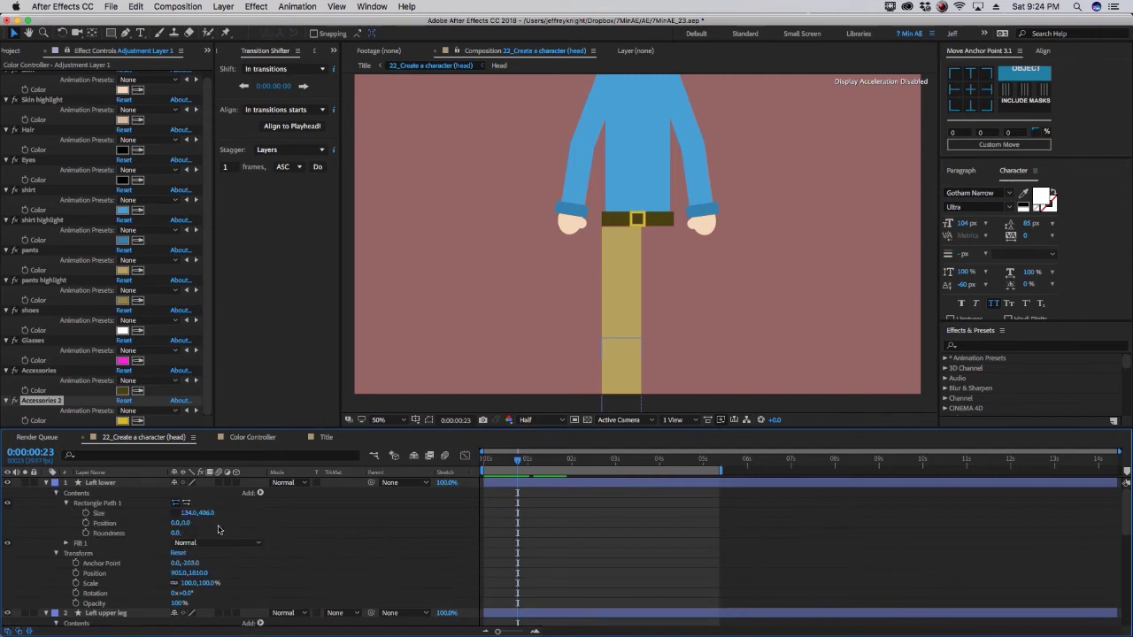
left_click(98, 513)
left_click_drag(621, 341, 621, 350)
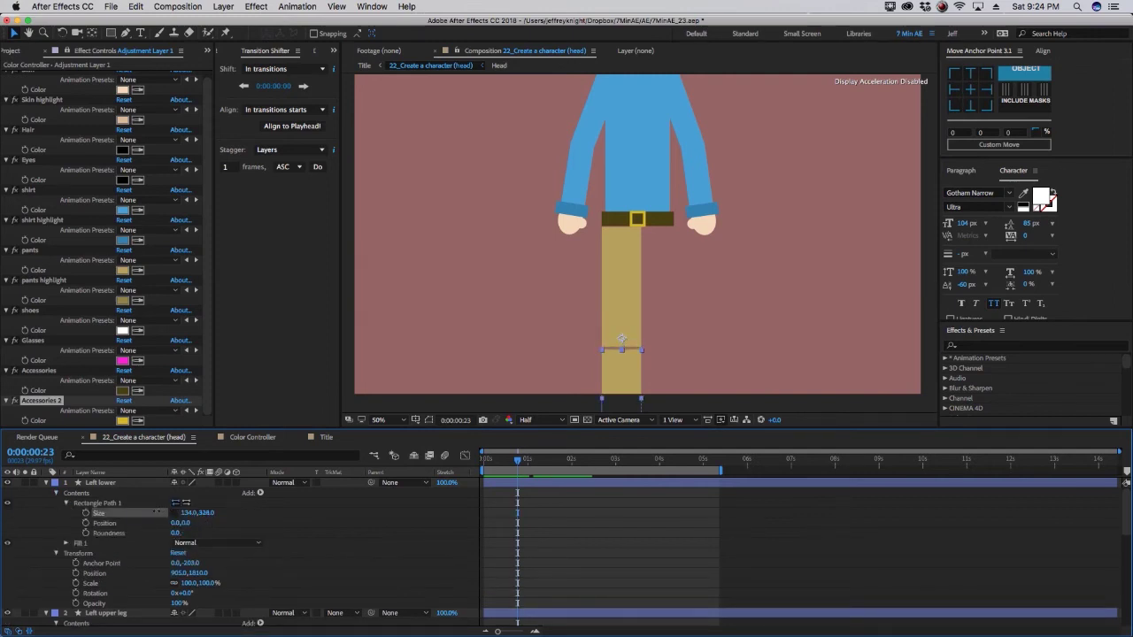
left_click(970, 72)
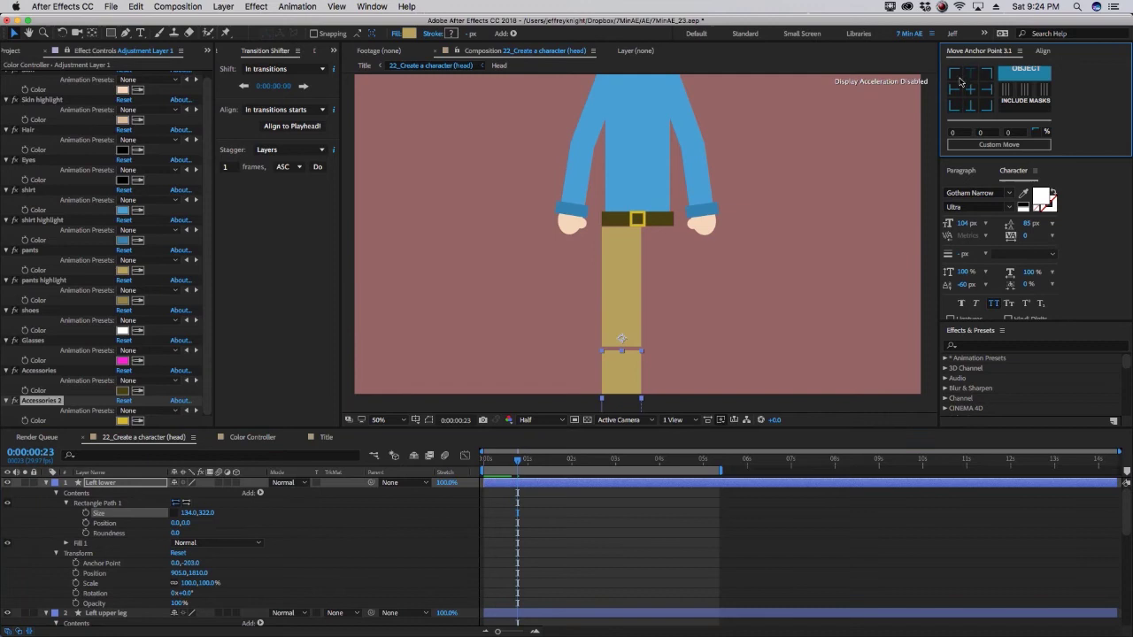
- Reposition the Left lower leg so it sits directly beneath the upper leg
key("comma")
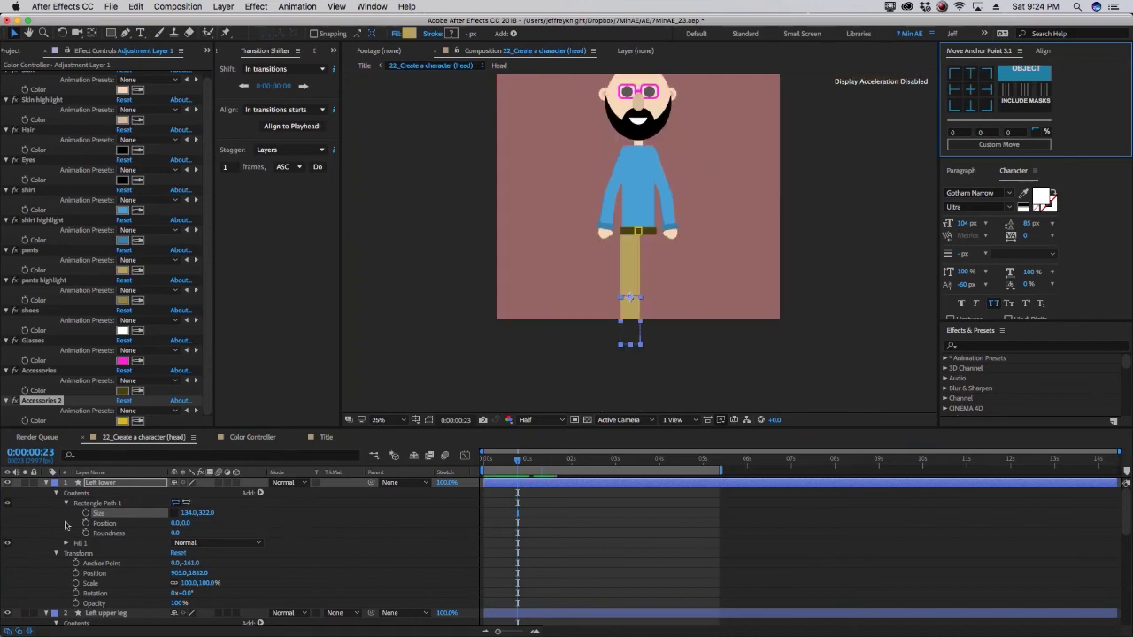
key("p")
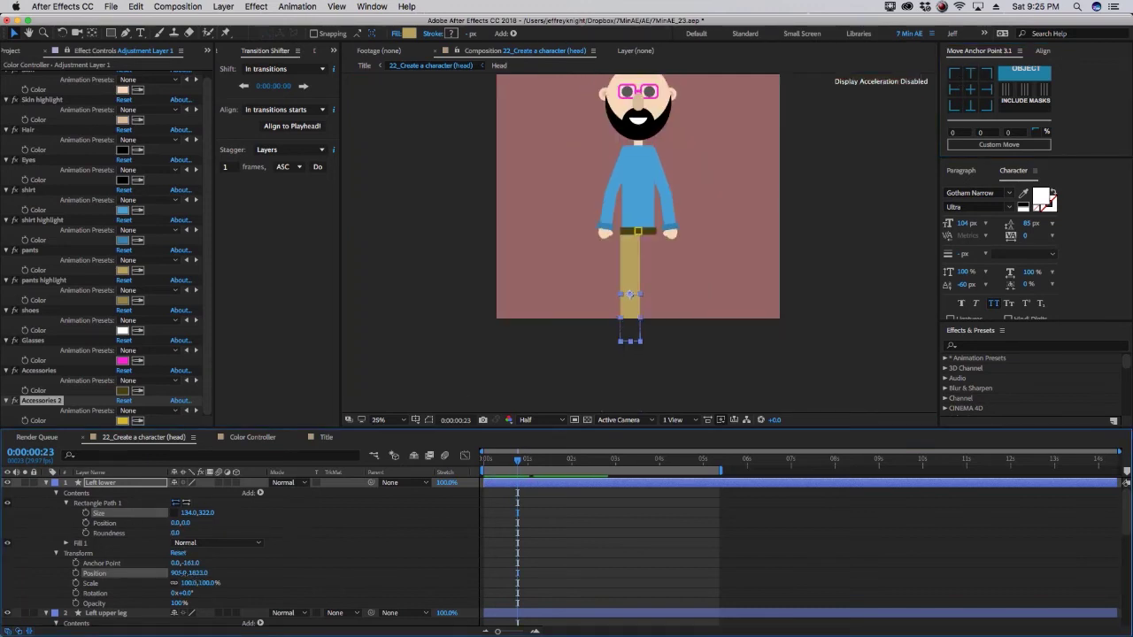
key("ctrl+a")
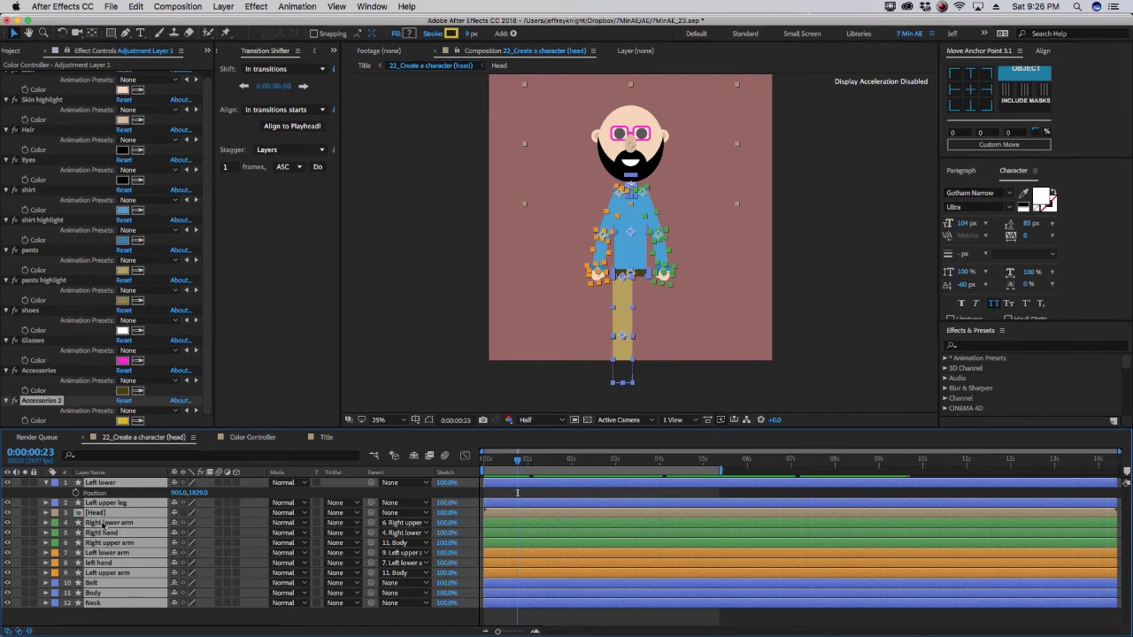
left_click(103, 522, "super")
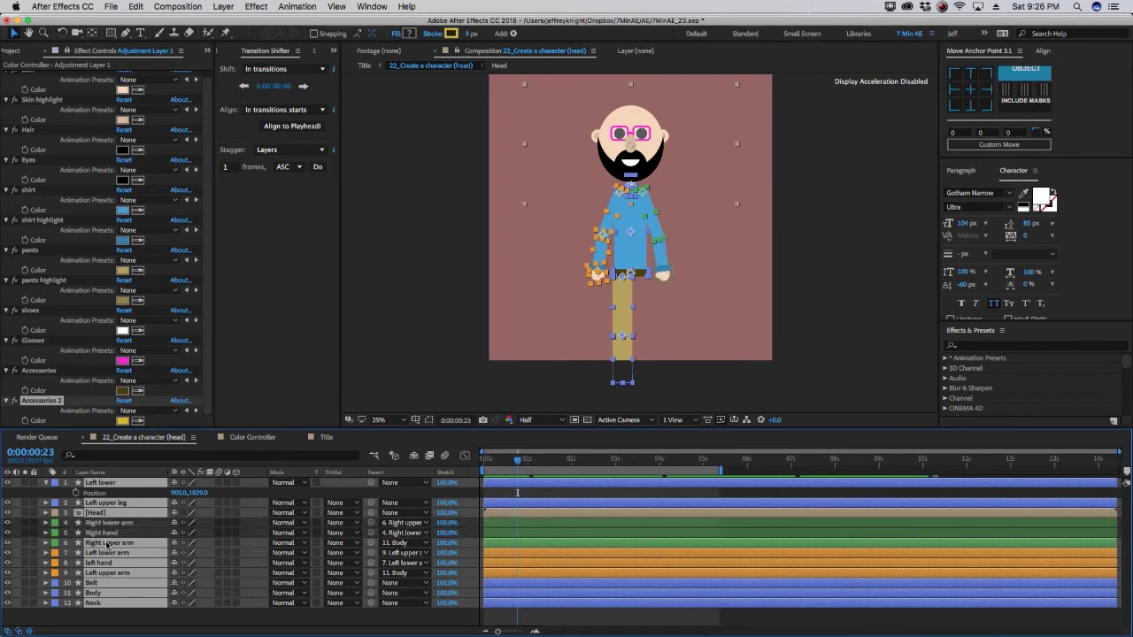
left_click(108, 542, "super")
left_click(106, 563, "super")
left_click(106, 573, "super")
left_click_drag(200, 492, 124, 489)
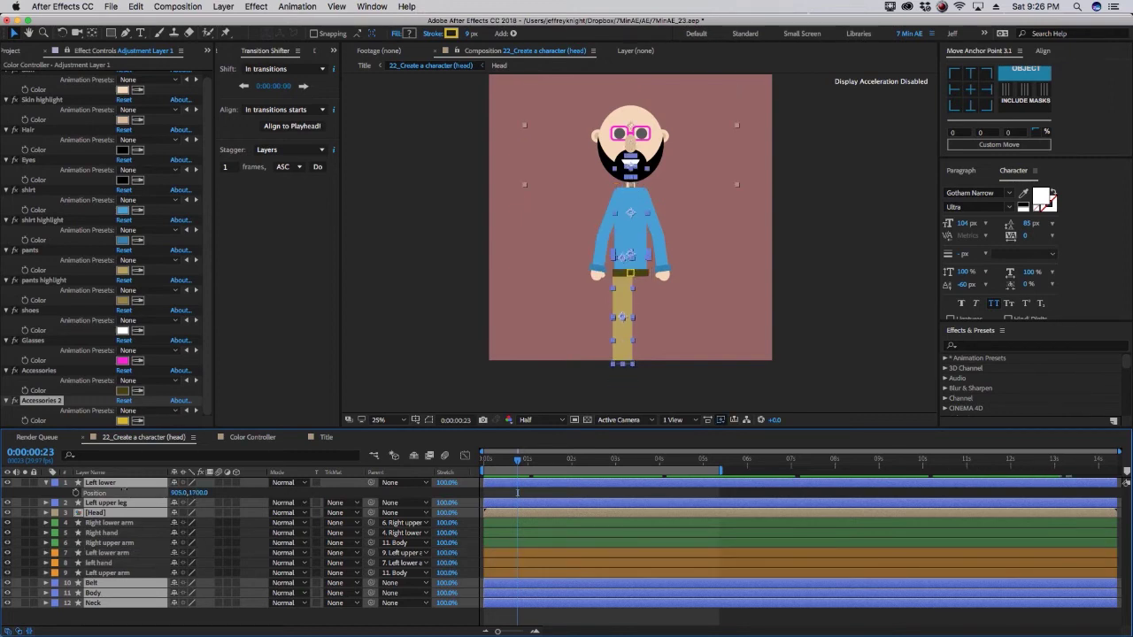
- Test-bend the lower leg's Rotation and inspect its rectangle roundness settings
left_click(106, 483)
key("r")
left_click_drag(181, 492, 199, 494)
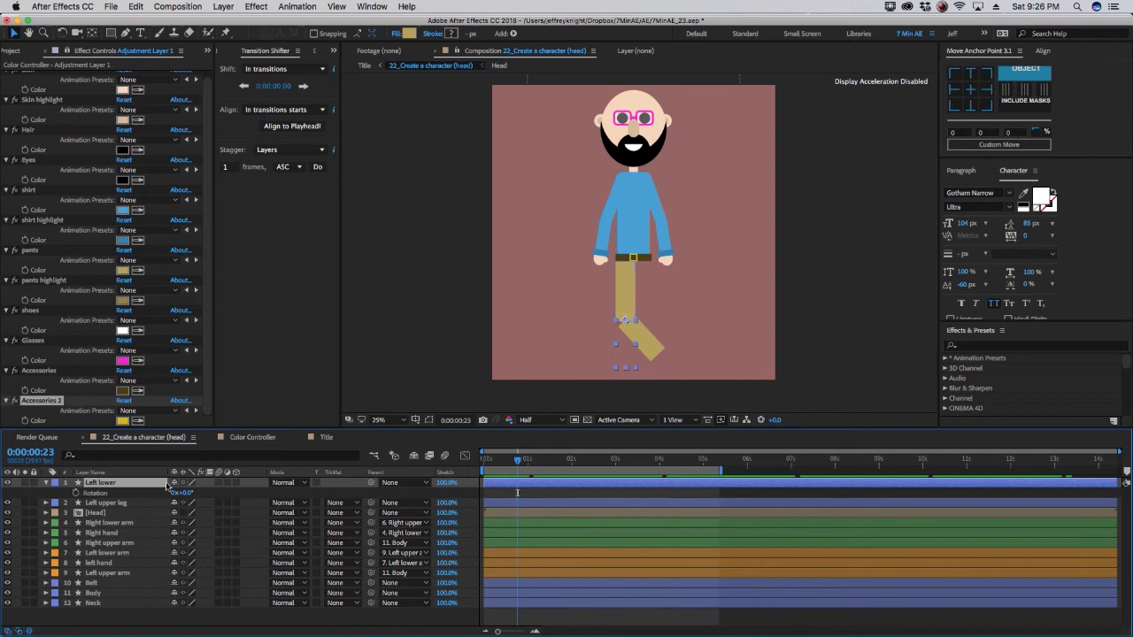
left_click(46, 483)
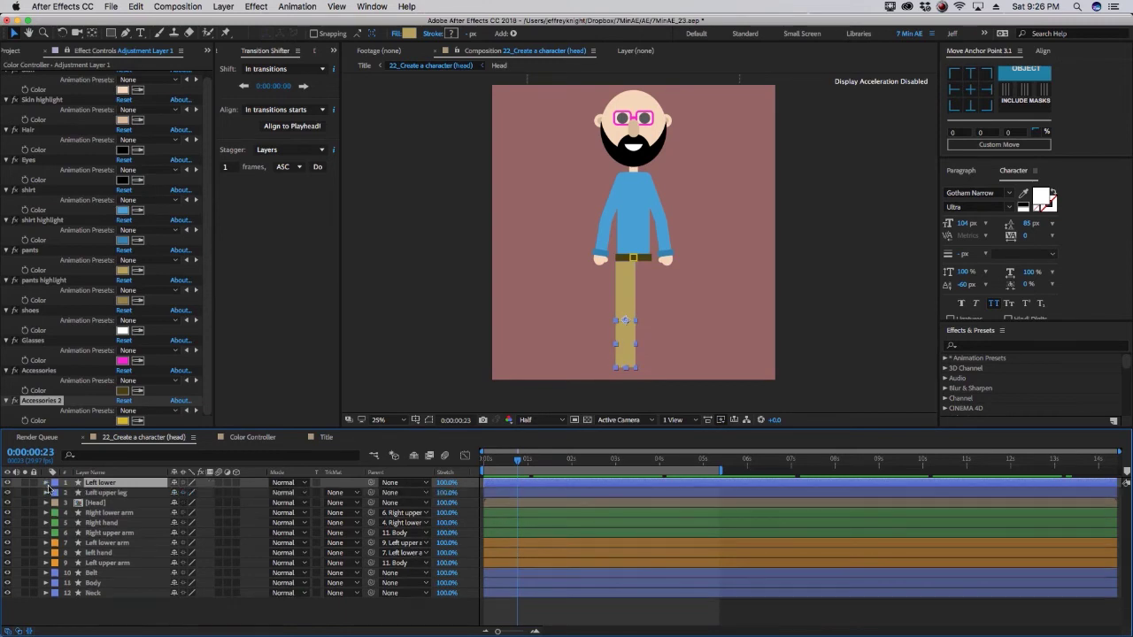
left_click(66, 503)
left_click(108, 533)
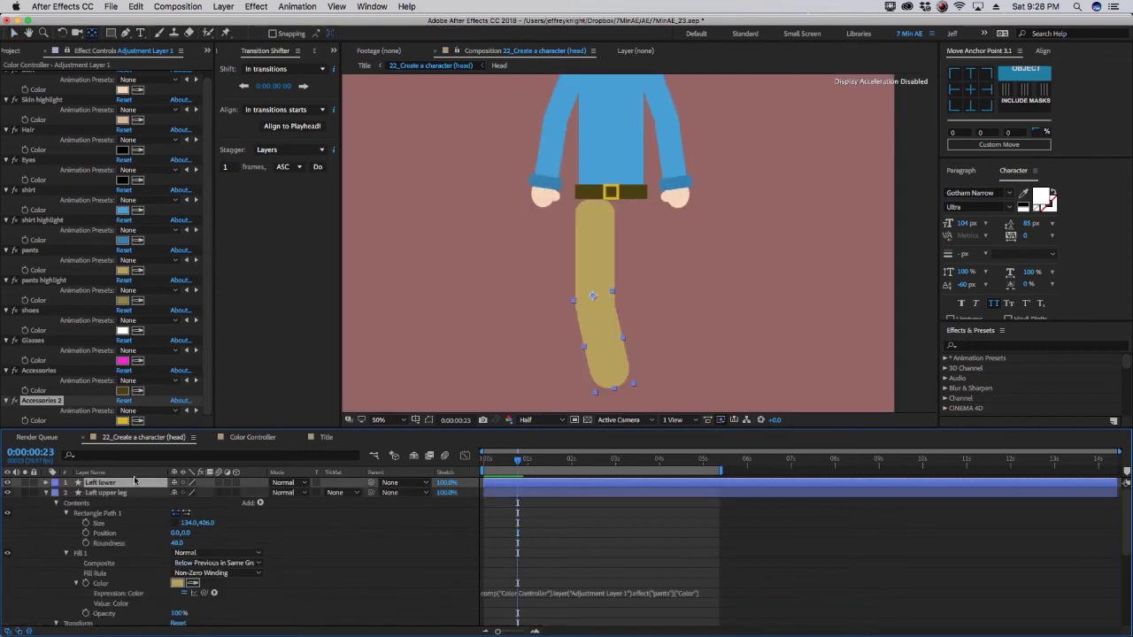
- Rename it Left lower leg, parent it to Left upper leg, and pivot it at the knee
left_click(140, 483)
key("Return")
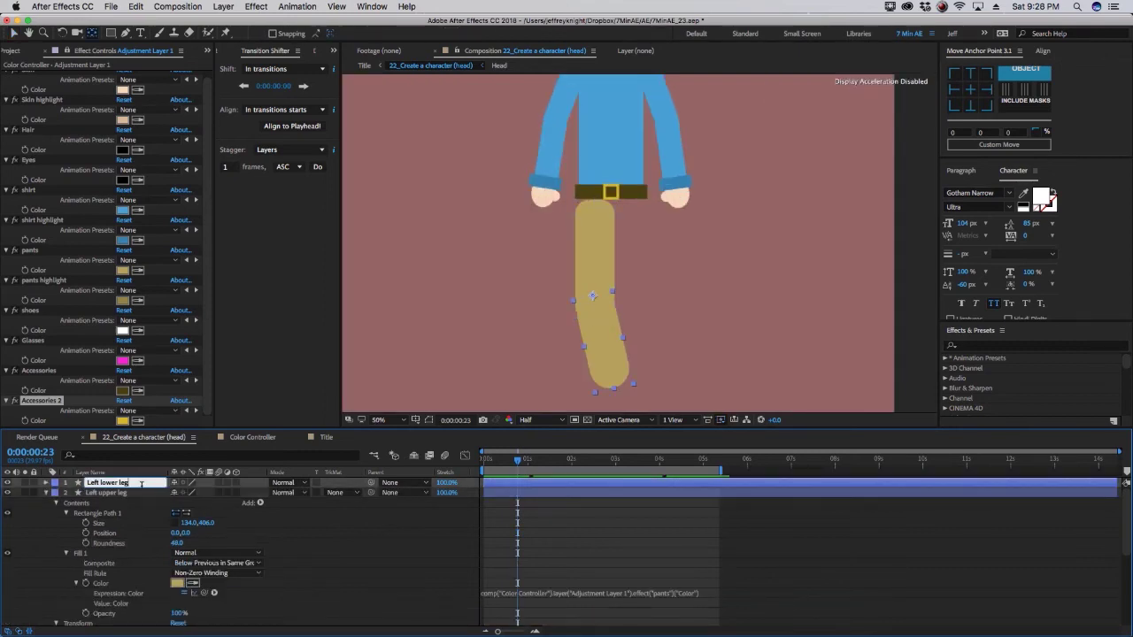
left_click(139, 494)
left_click_drag(371, 483, 140, 493)
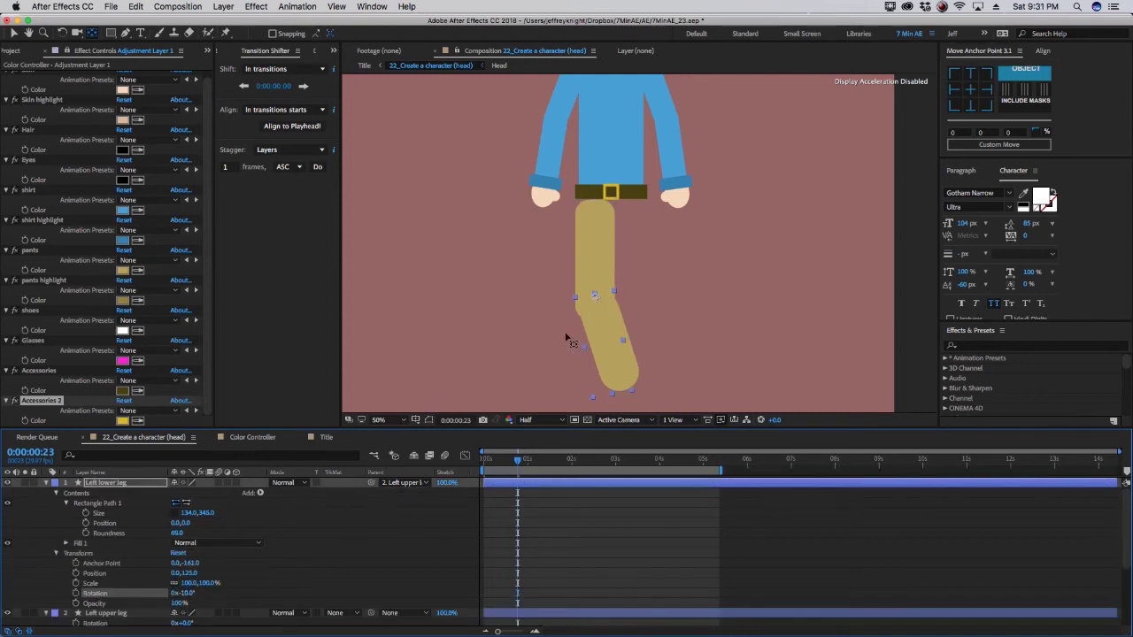
mouse_move(584, 325)
left_mouse_down()
mouse_move(597, 299)
mouse_move(589, 312)
left_mouse_up()
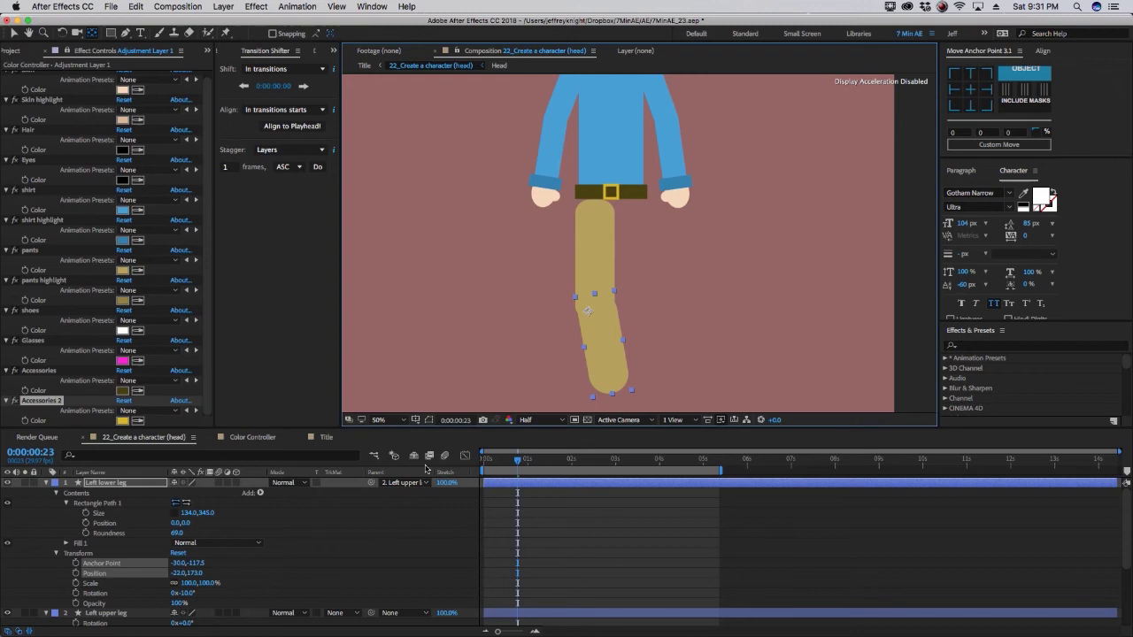
left_click_drag(187, 593, 212, 593)
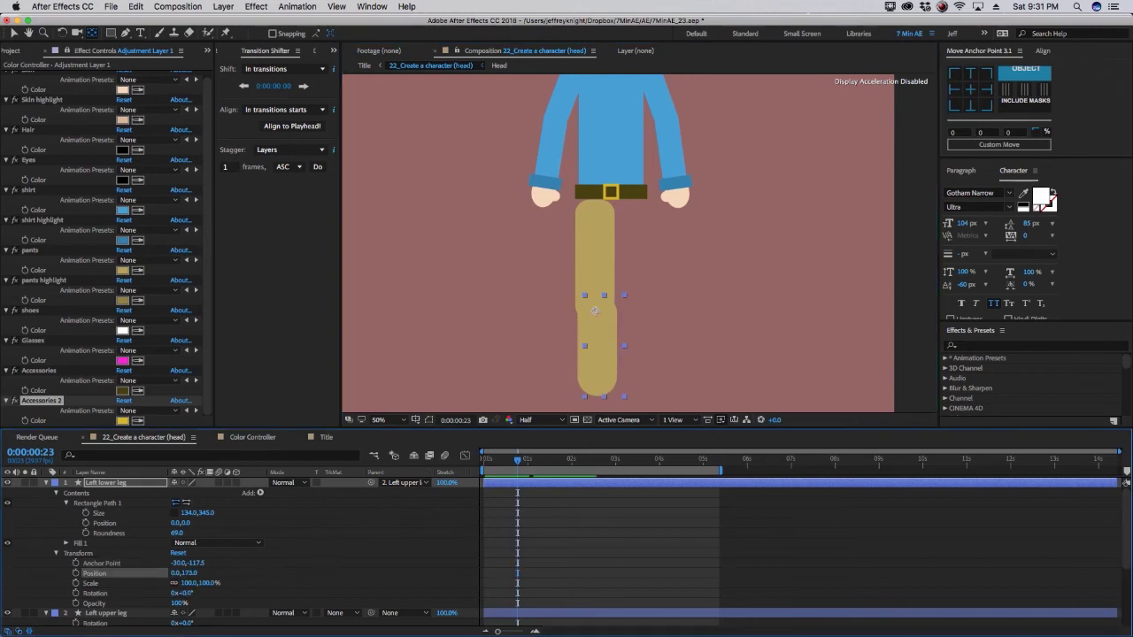
left_click_drag(595, 311, 593, 310)
- Put the leg's rectangle and fill into a new group named 'pants leg'
key("comma")
left_click(260, 492)
left_click(354, 405)
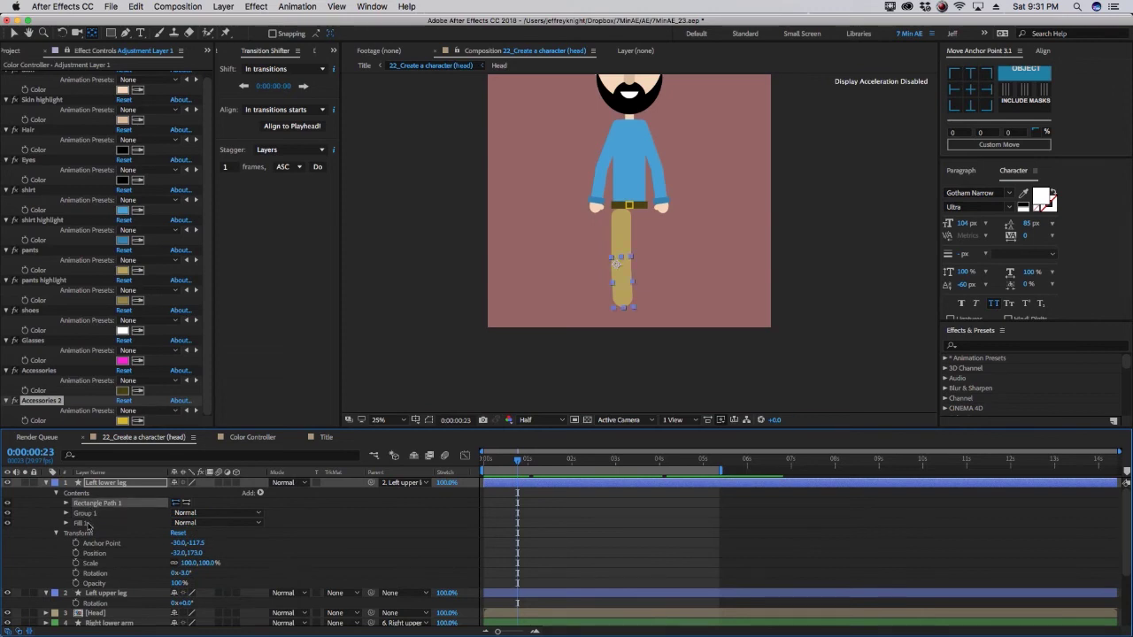
left_click_drag(78, 527, 85, 513)
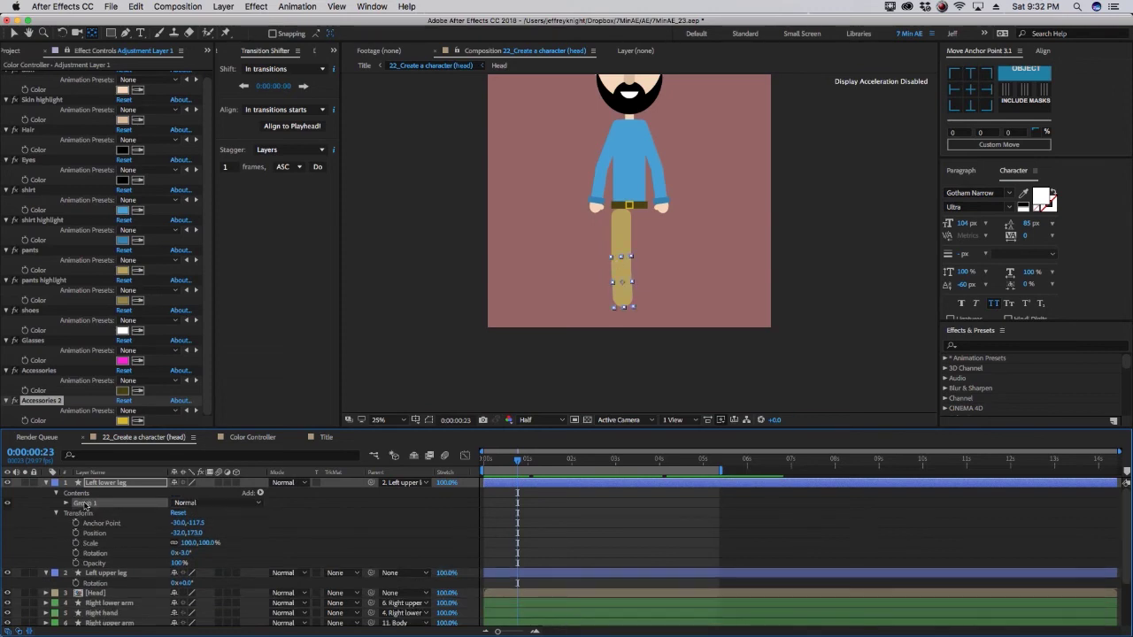
key("Return")
type("pants leg")
key("Return")
- Add a second empty group named 'cuff' above the pants leg group
left_click(259, 492)
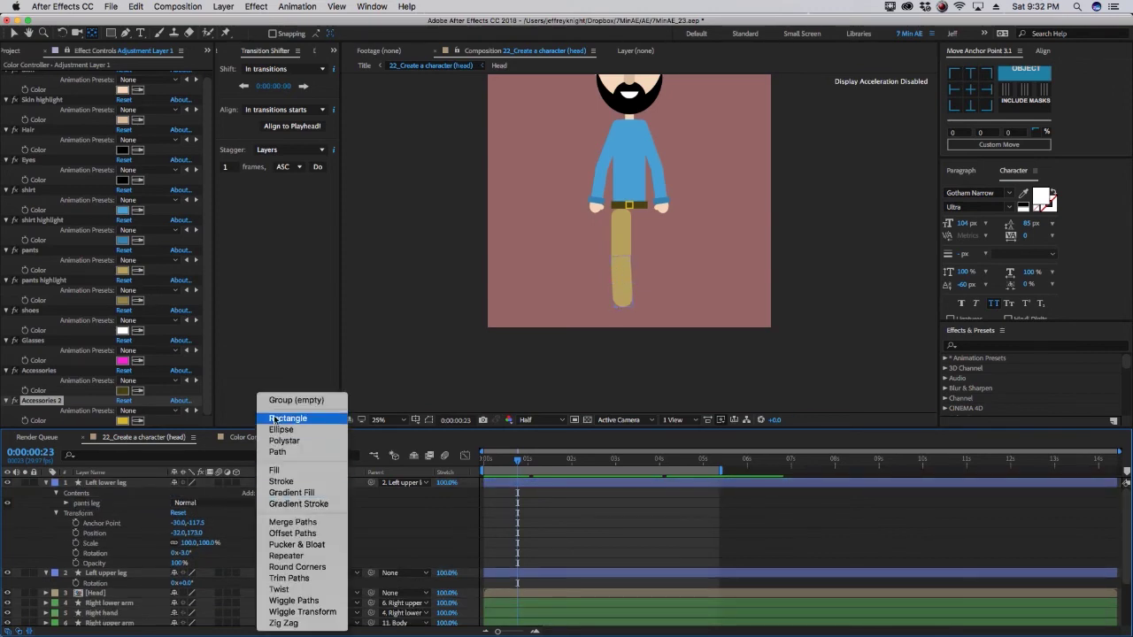
left_click(283, 406)
key("Return")
type("cuff")
key("Return")
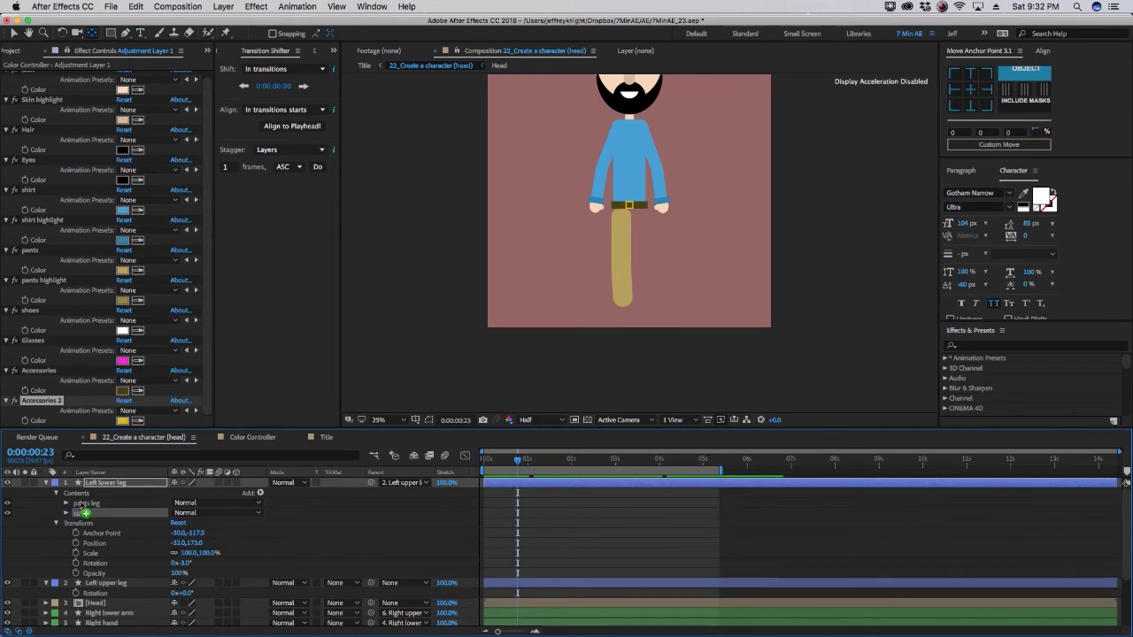
left_click_drag(93, 513, 93, 498)
- Give the cuff a rectangle and a fill linked to pants highlight, sized to the leg
left_click(260, 492)
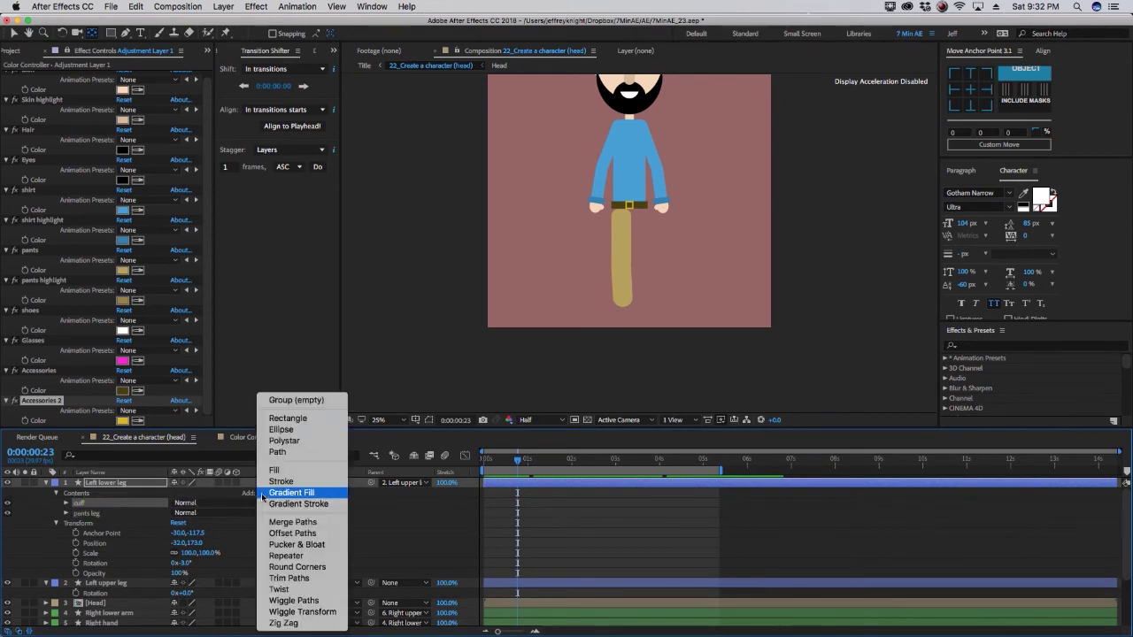
left_click(292, 417)
left_click(259, 492)
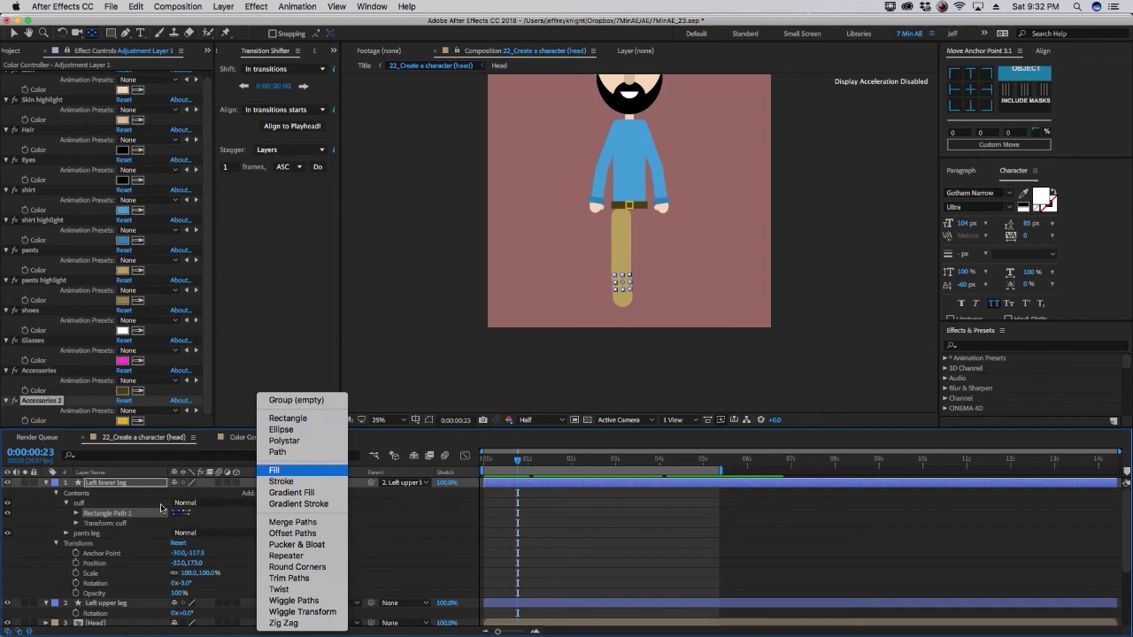
left_click(276, 472)
left_click(76, 523)
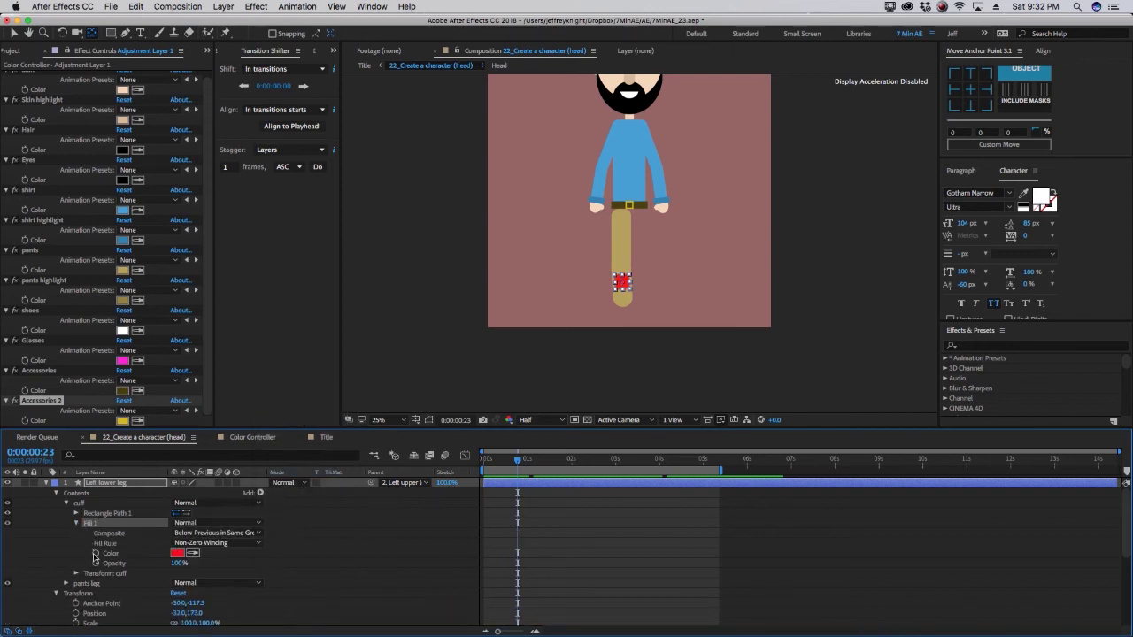
left_click(96, 553, "alt")
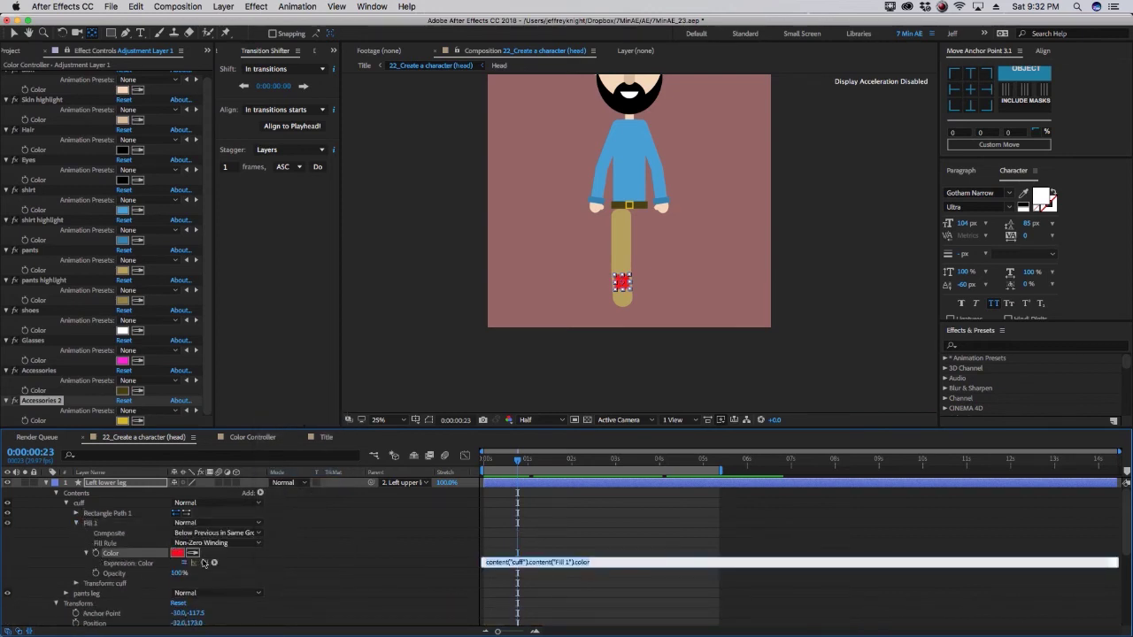
left_click_drag(203, 563, 38, 300)
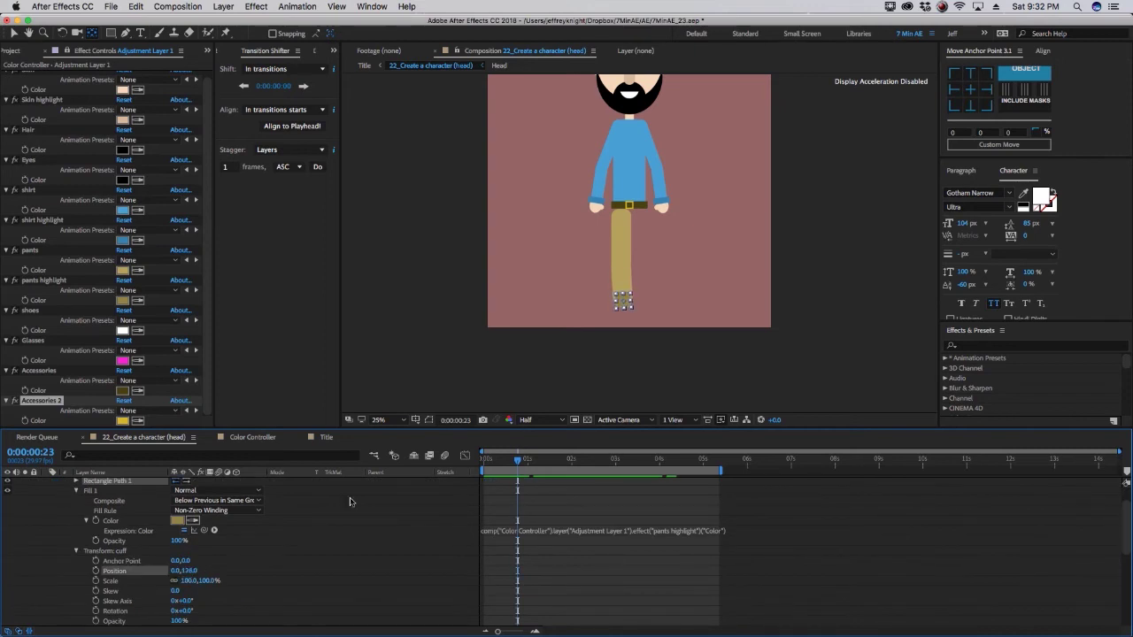
key("period")
left_click(76, 480)
left_click_drag(195, 491, 205, 490)
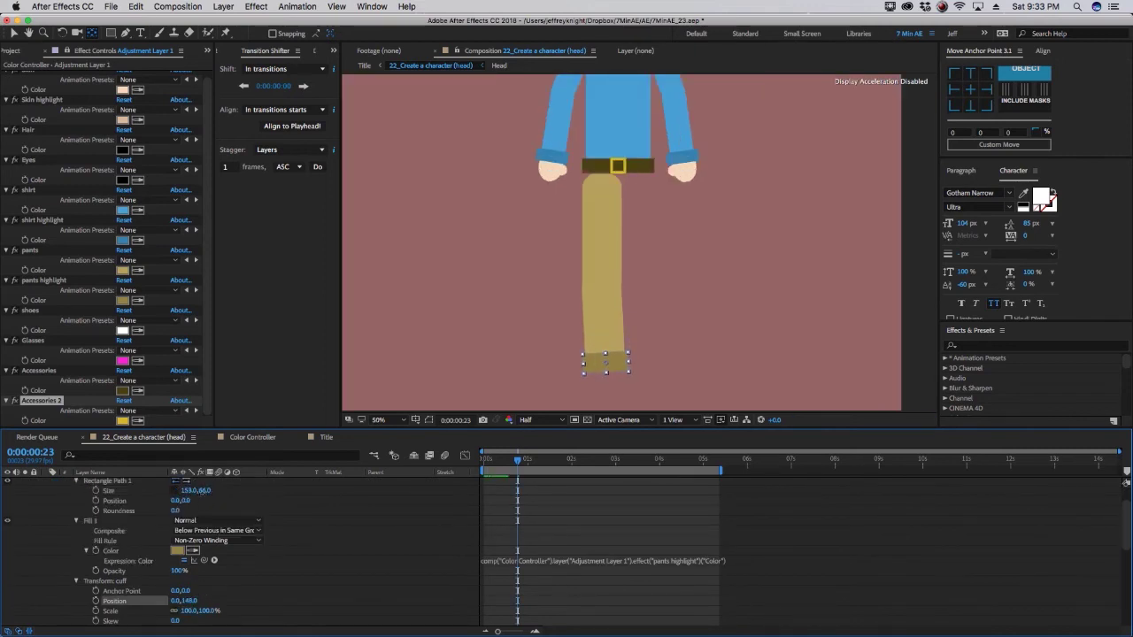
- Create a shape layer named Shoe with a rectangle and a fill
type("u")
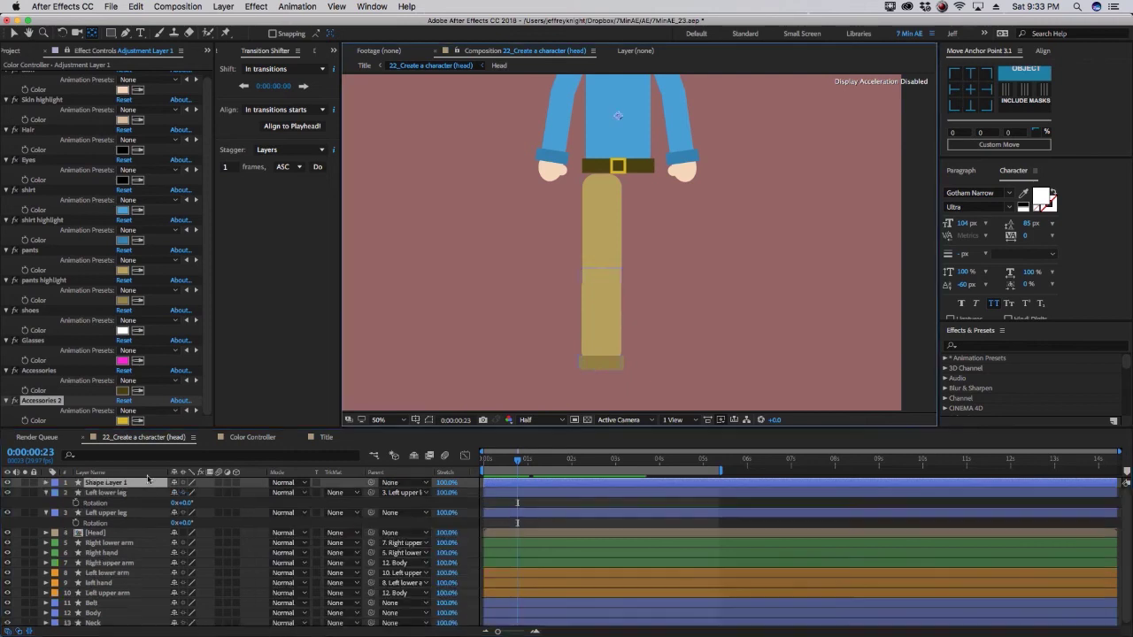
type("Shoe")
key("Return")
left_click(56, 483)
left_click(252, 493)
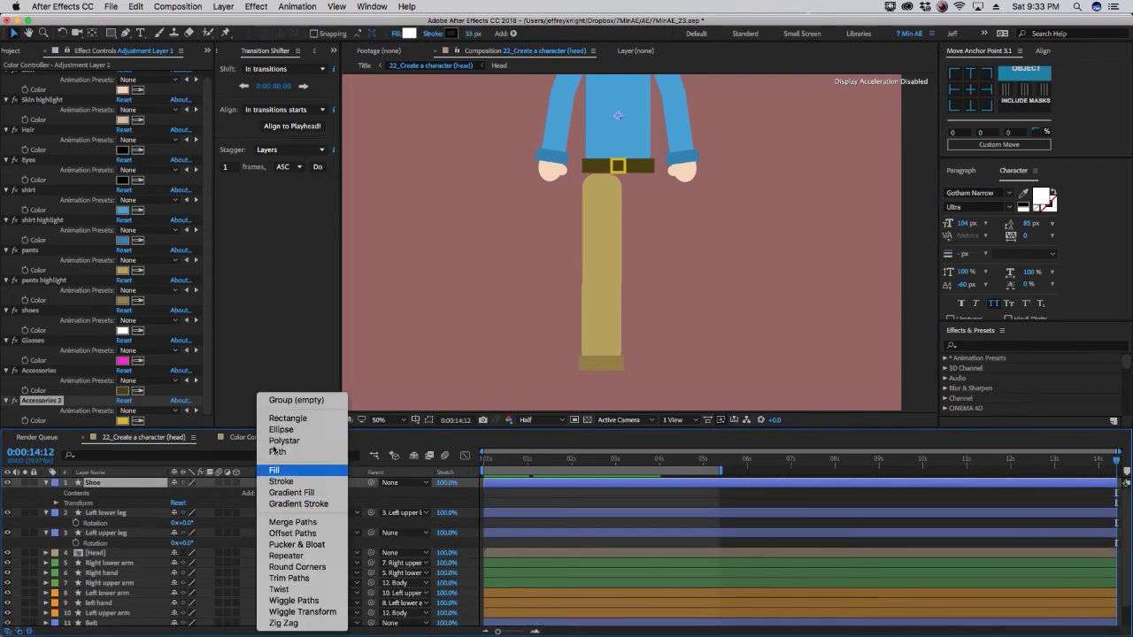
left_click(282, 418)
left_click(250, 493)
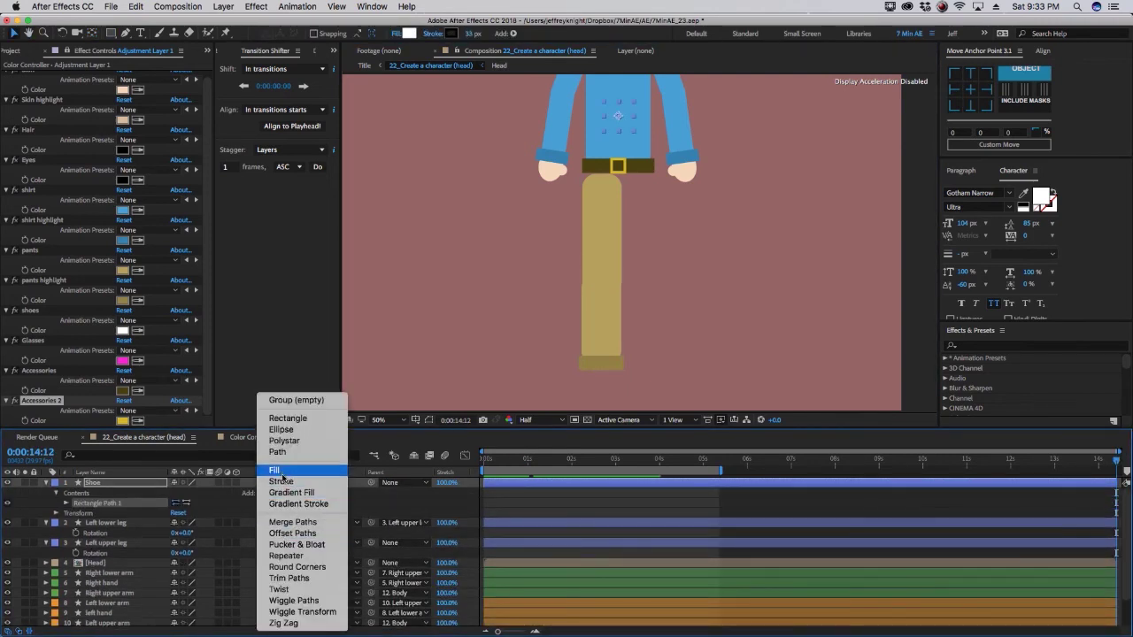
left_click(280, 472)
- Link the shoe fill to the palette's shoes colour and move the shoe below the leg
left_click(66, 513)
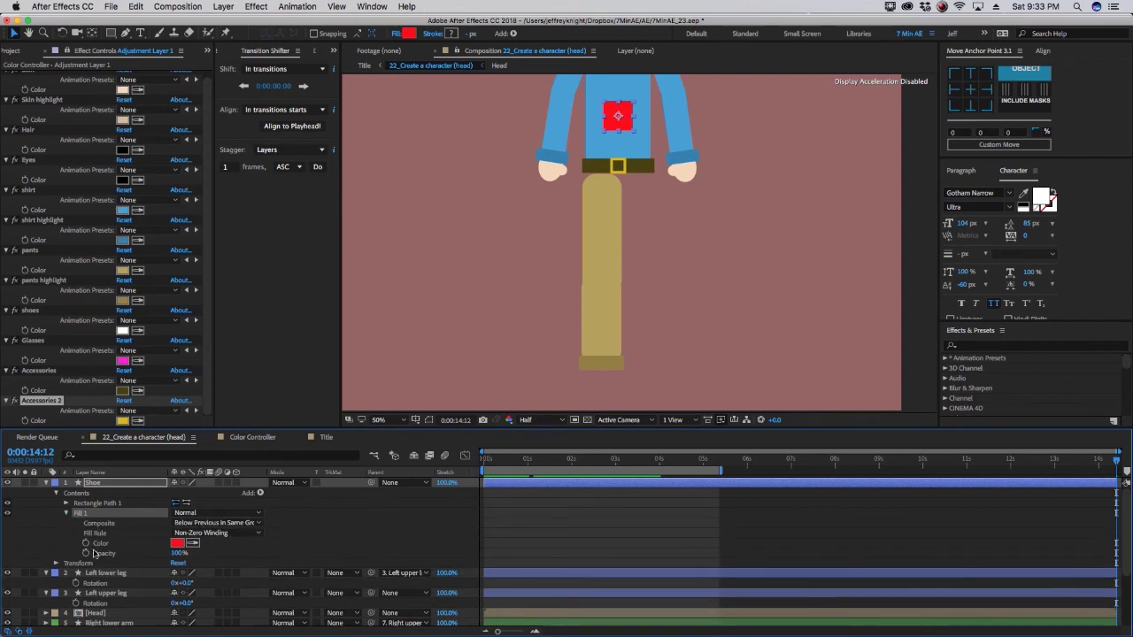
left_click(85, 543, "alt")
left_click_drag(204, 553, 71, 330)
left_click(56, 574)
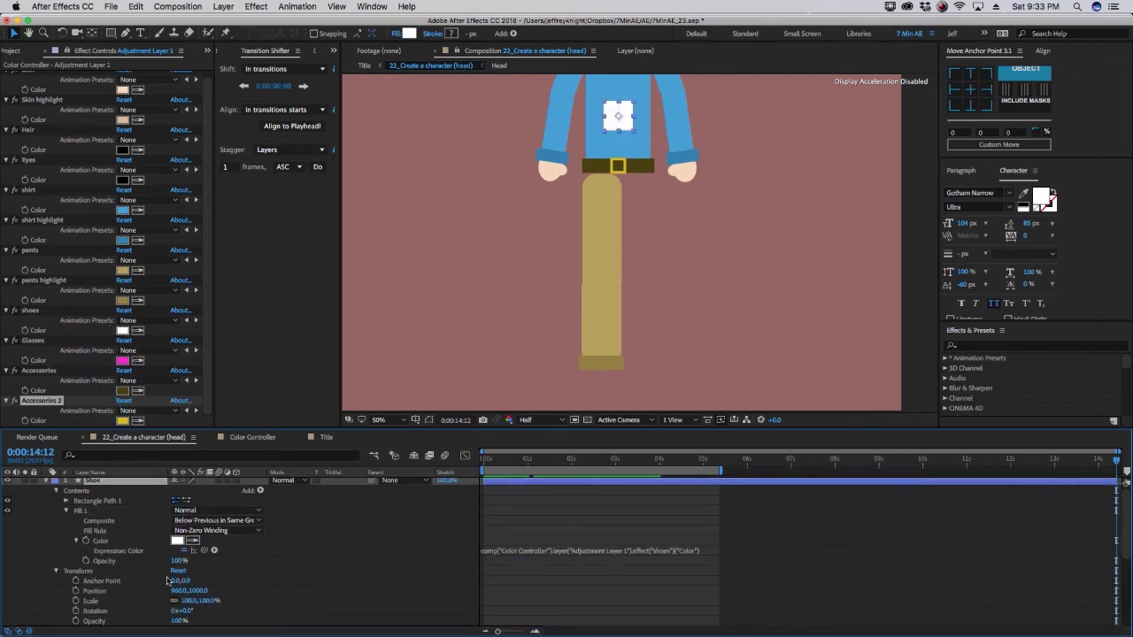
left_click_drag(199, 590, 49, 480)
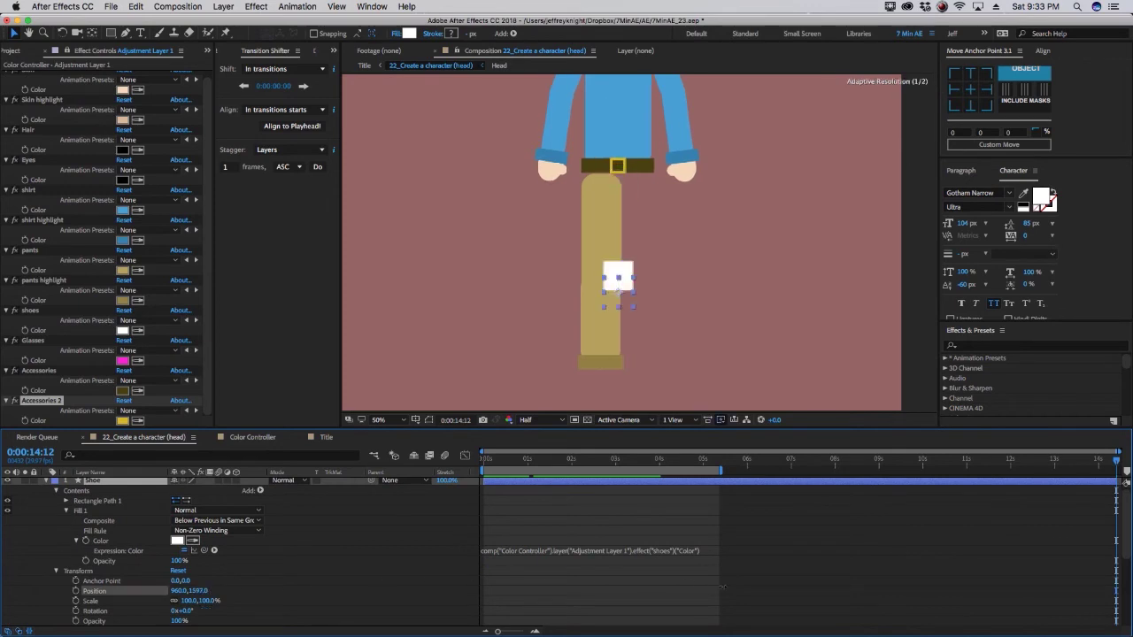
left_click(56, 482)
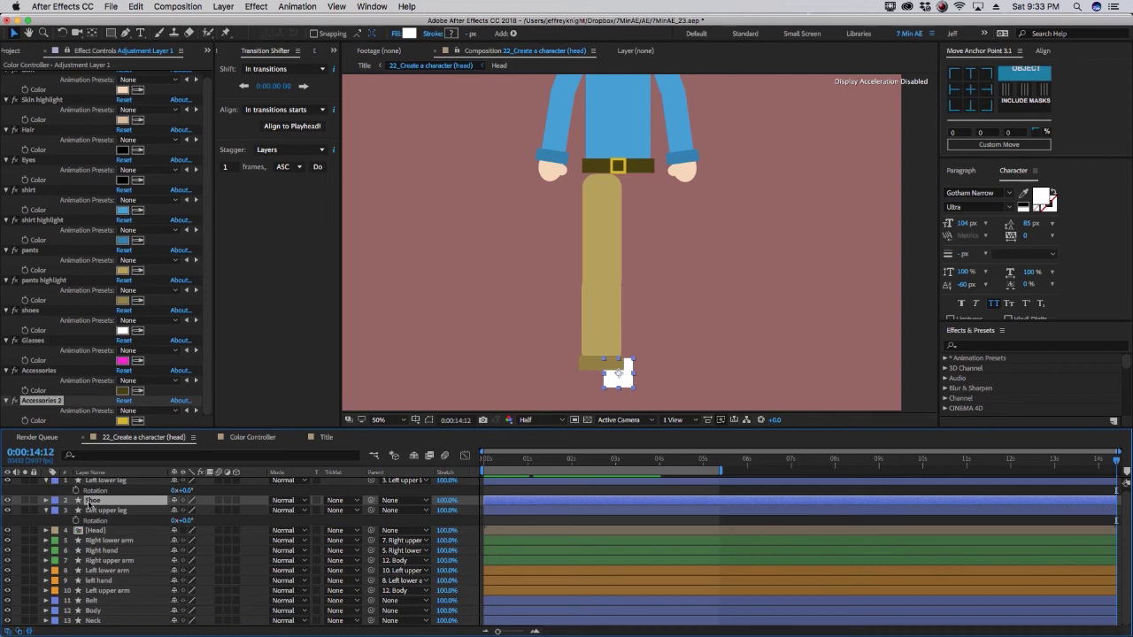
key("Return")
- Rename the layer Left shoe, widen its rectangle and place it under the leg
type("Left s")
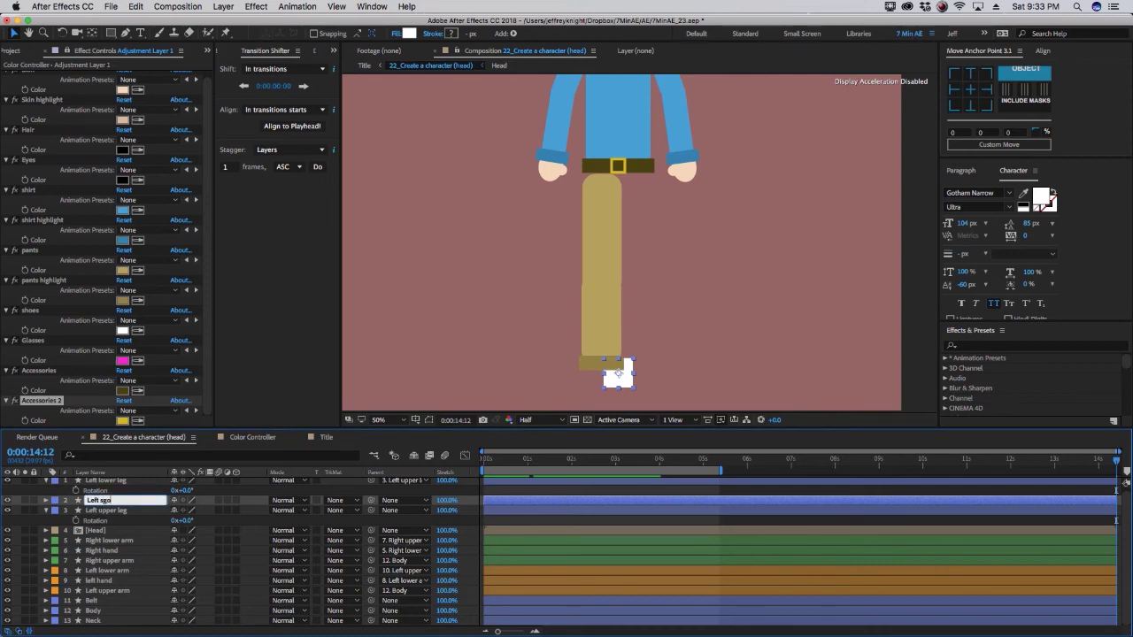
type("e")
key("Return")
key("u")
key("u")
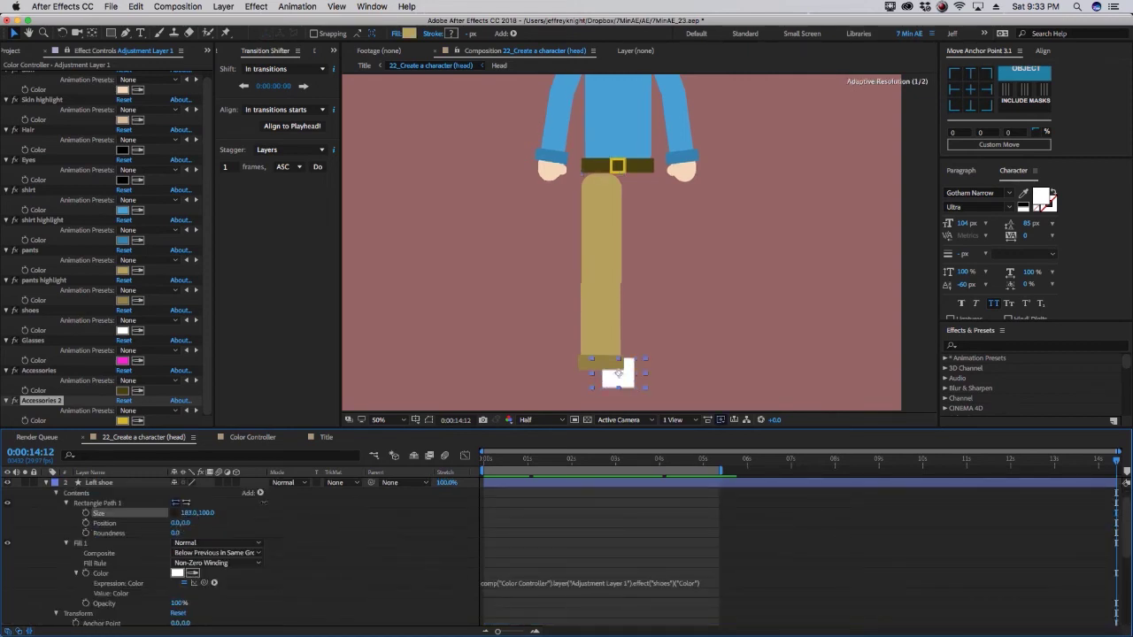
mouse_move(184, 513)
left_mouse_down()
mouse_move(230, 512)
mouse_move(212, 533)
mouse_move(162, 521)
mouse_move(167, 492)
left_mouse_up()
scroll(159, 548, "down", 3)
scroll(161, 520, "up", 3)
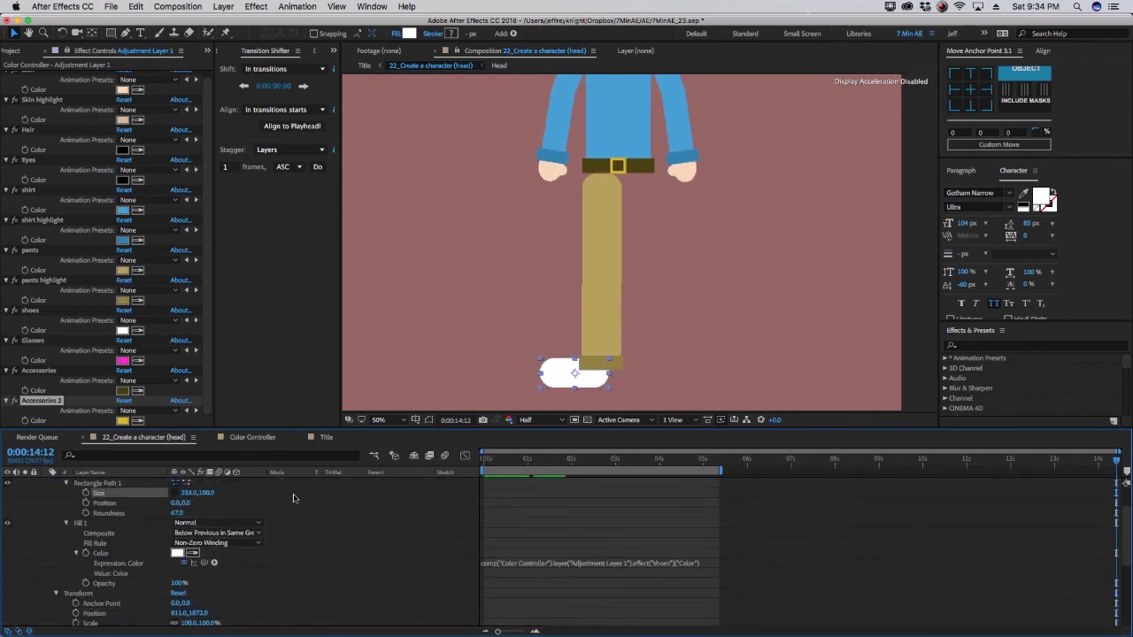
left_click_drag(579, 377, 598, 385)
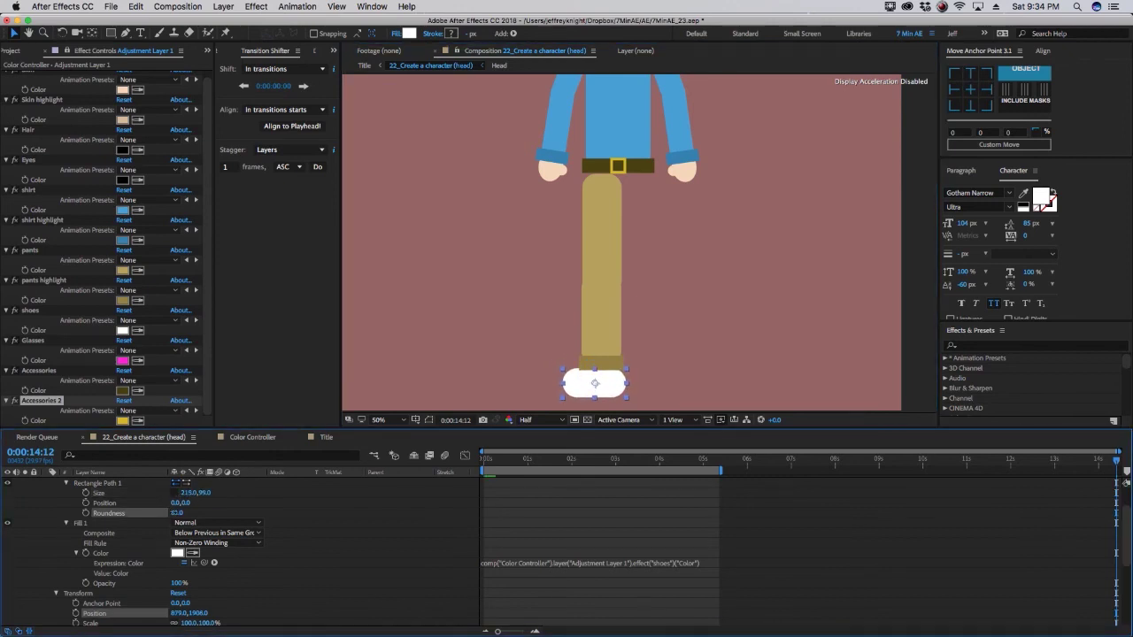
scroll(111, 487, "up", 2)
- Build a rounded toe from an added ellipse and a duplicated rectangle shifted left
left_click(249, 493)
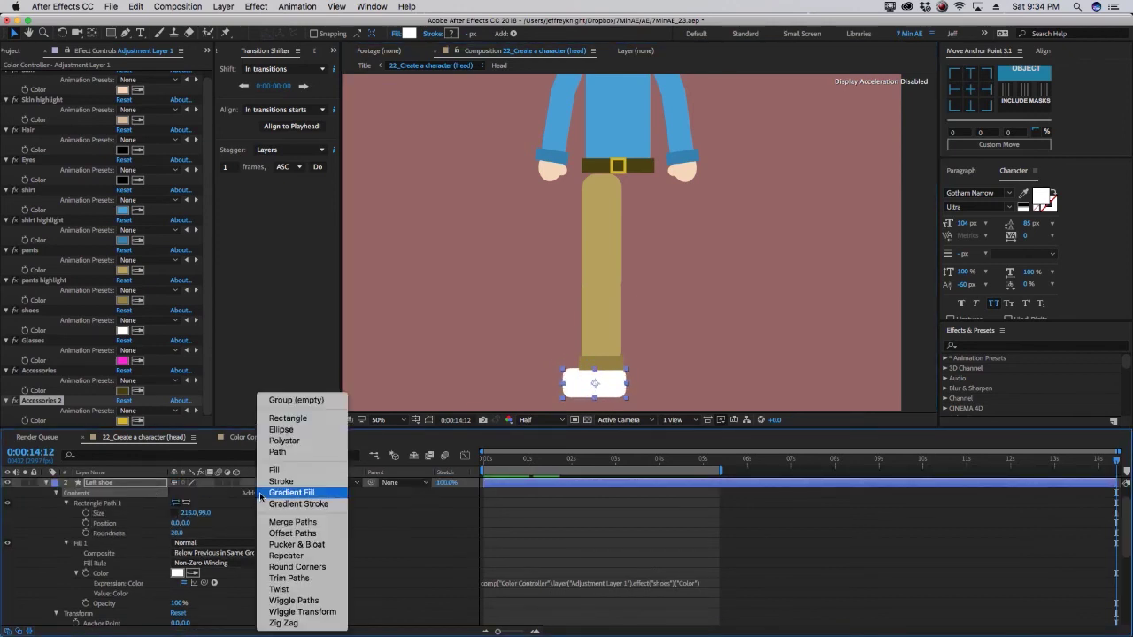
left_click(276, 430)
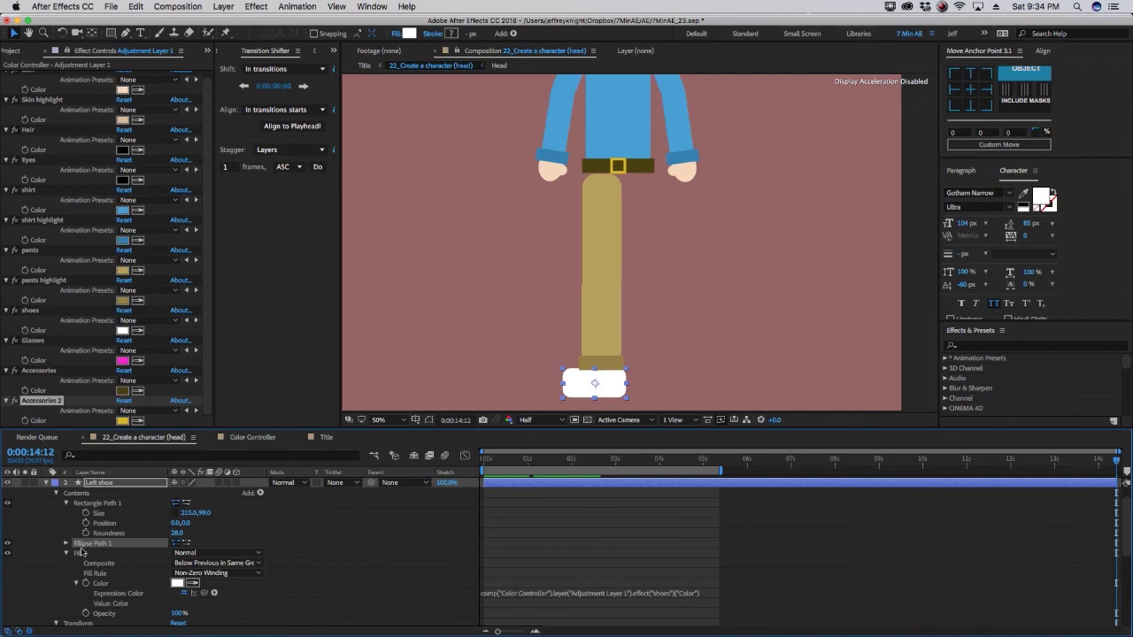
left_click(65, 544)
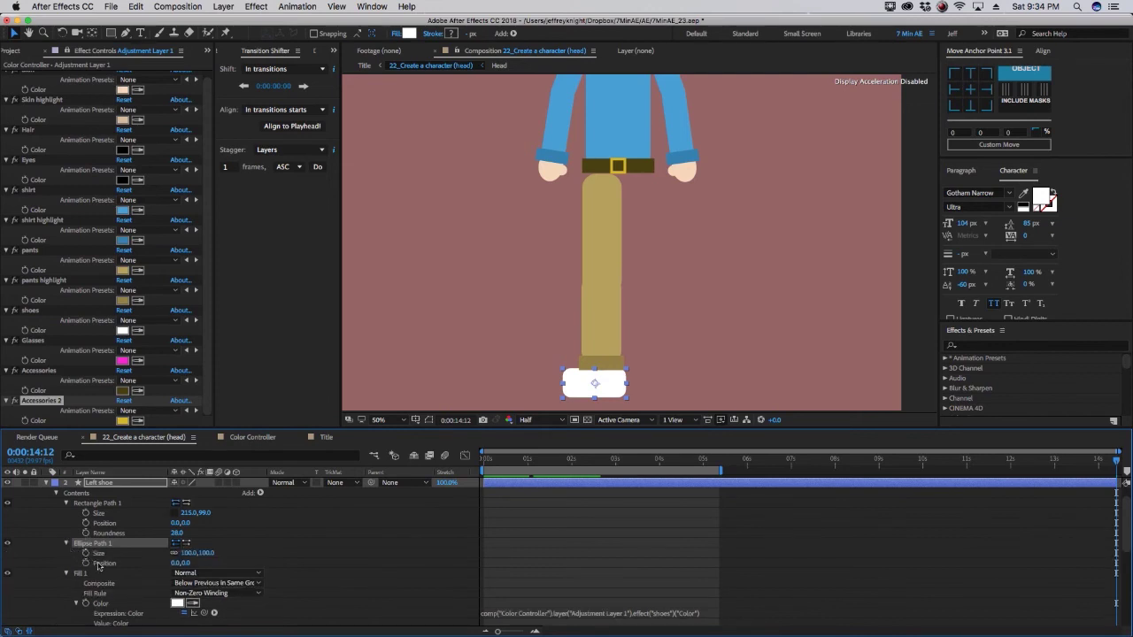
left_click_drag(177, 563, 103, 562)
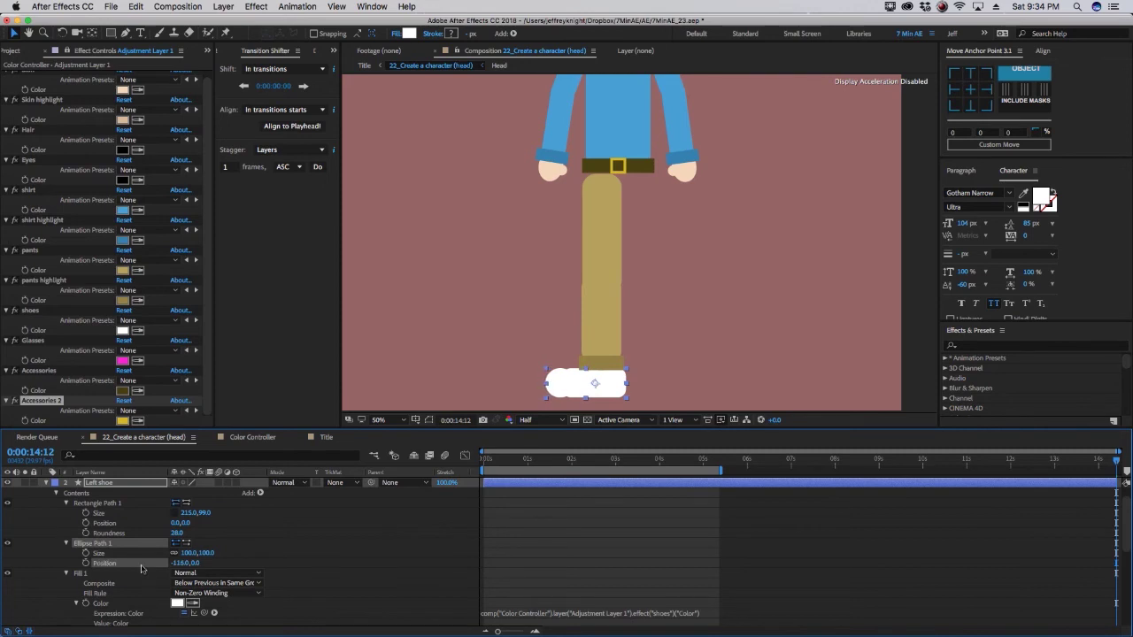
left_click_drag(190, 565, 173, 565)
left_click(102, 503)
key("ctrl+d")
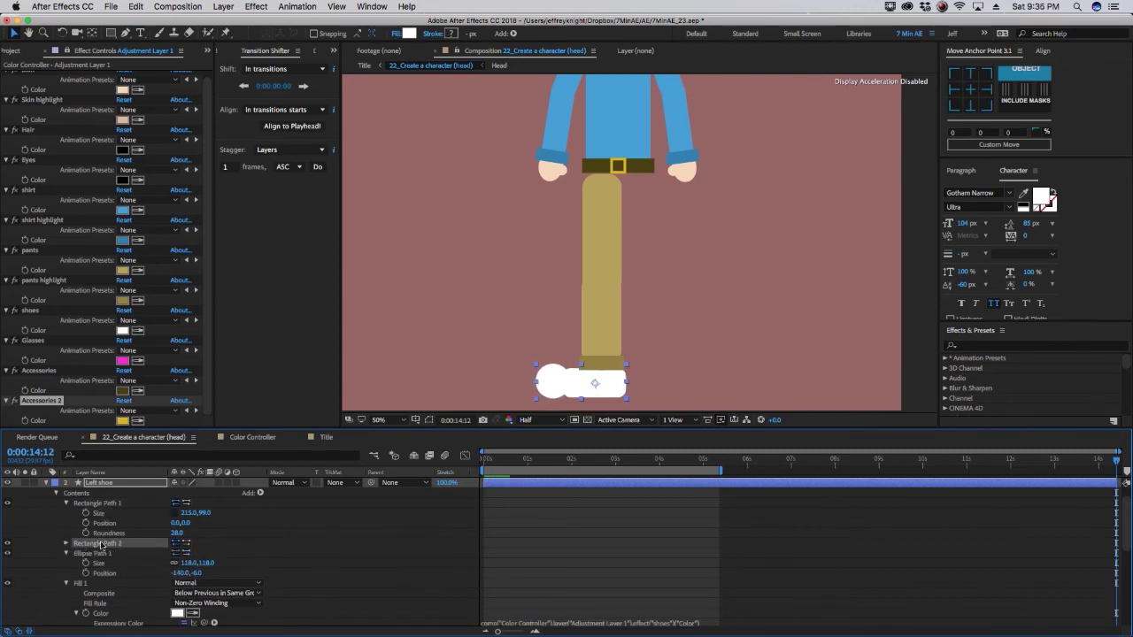
left_click_drag(182, 563, 156, 563)
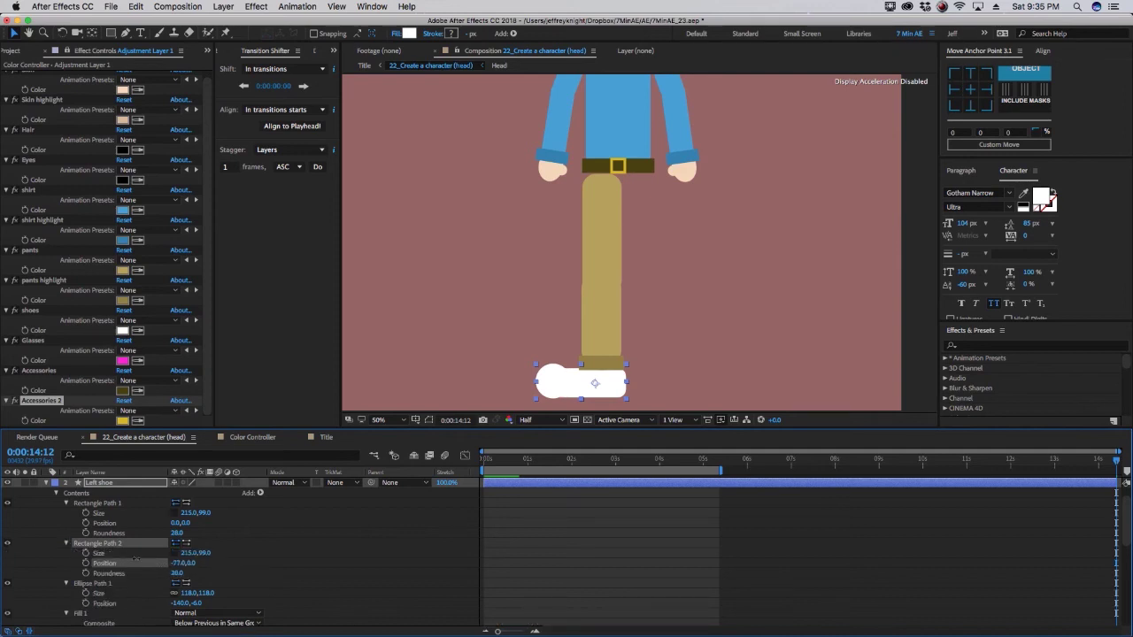
left_click_drag(181, 603, 155, 603)
left_click_drag(182, 563, 163, 563)
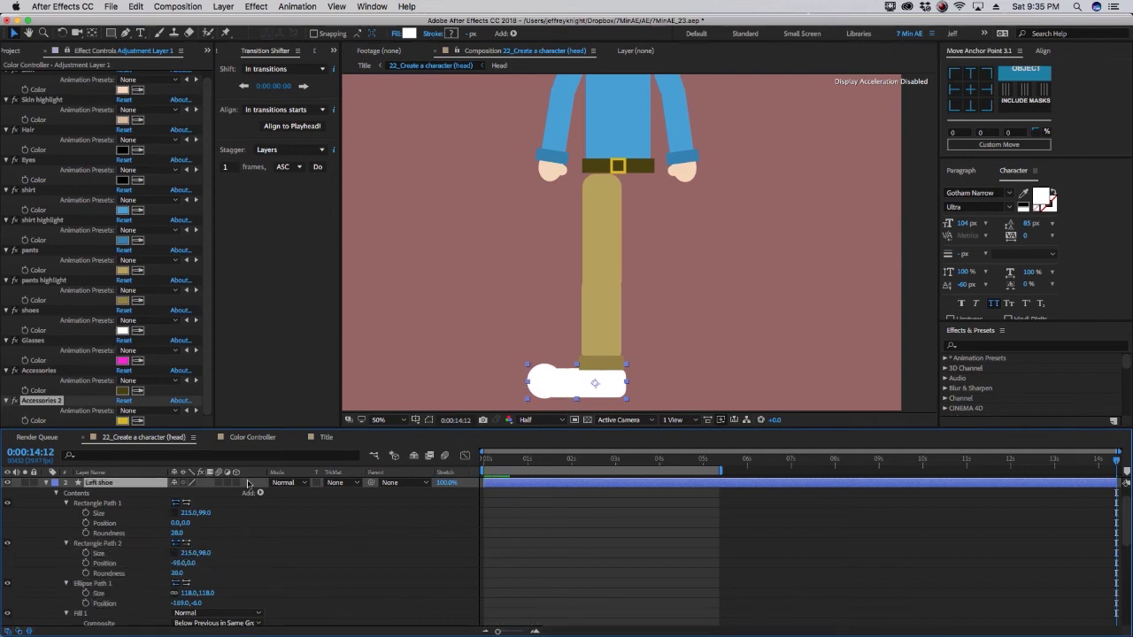
- Move the shoe's anchor to its right end and scale it down to 71.4%
key("y")
left_click_drag(597, 384, 622, 378)
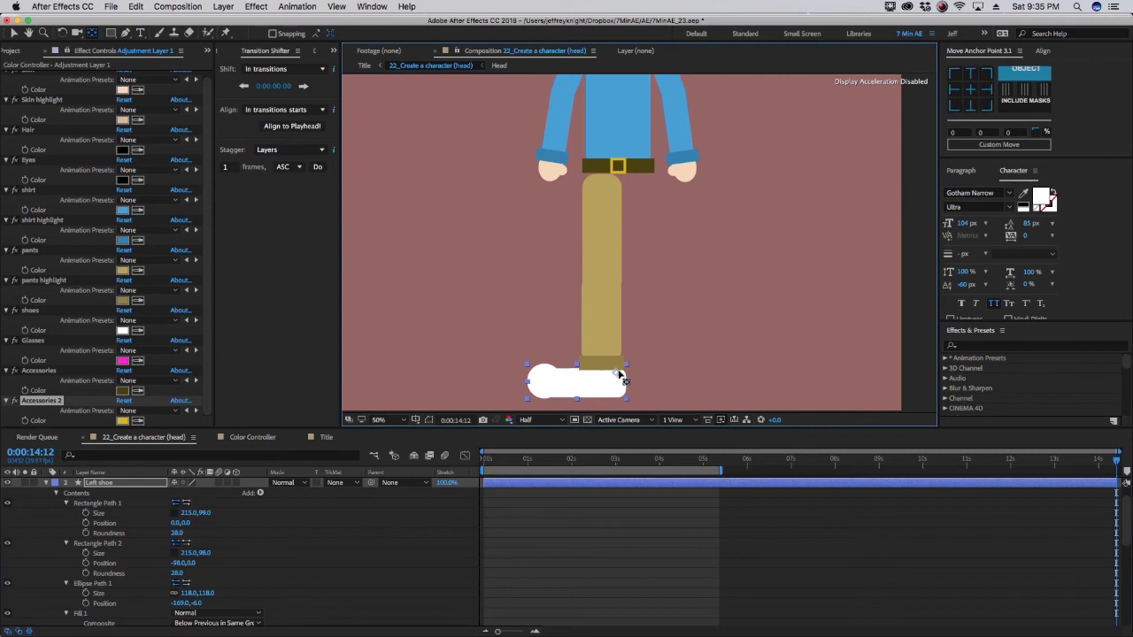
key("s")
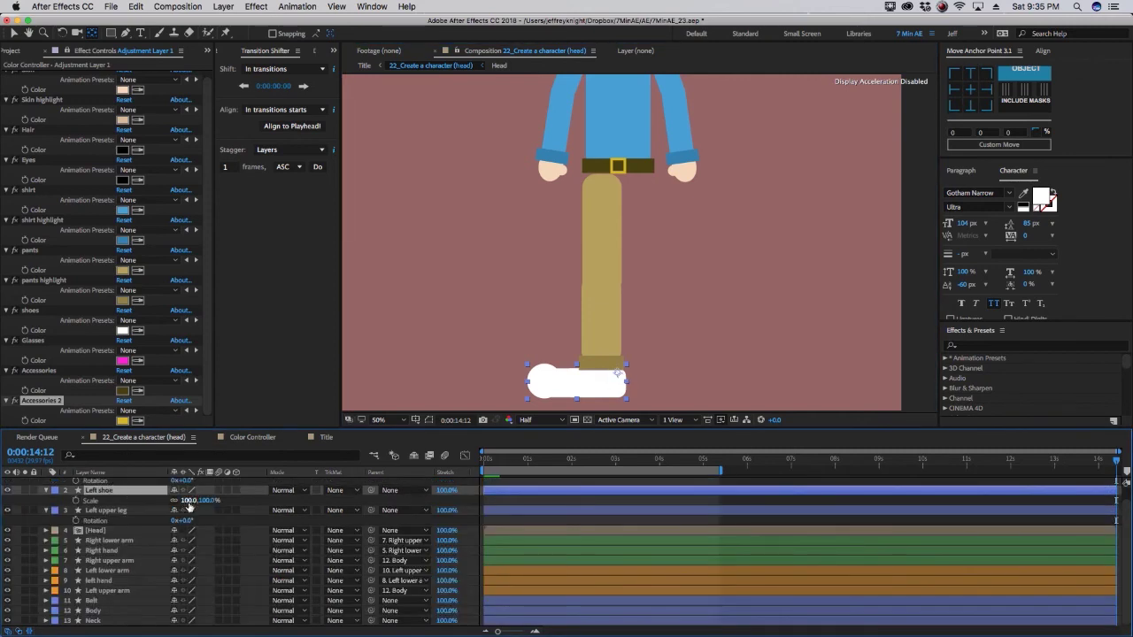
left_click_drag(201, 500, 168, 500)
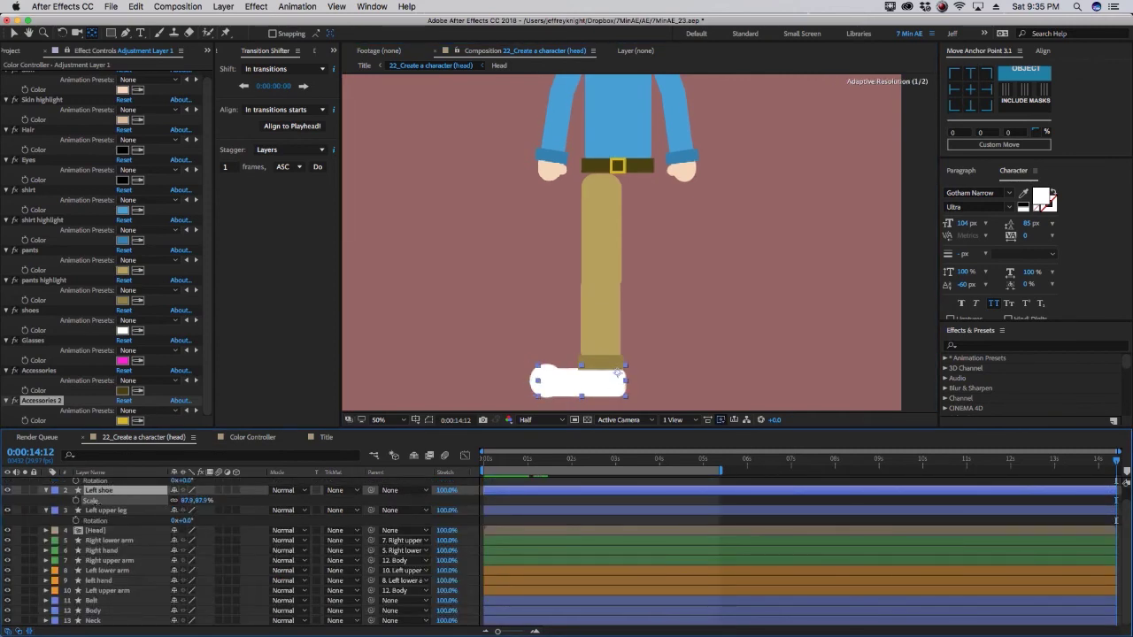
left_click(708, 338)
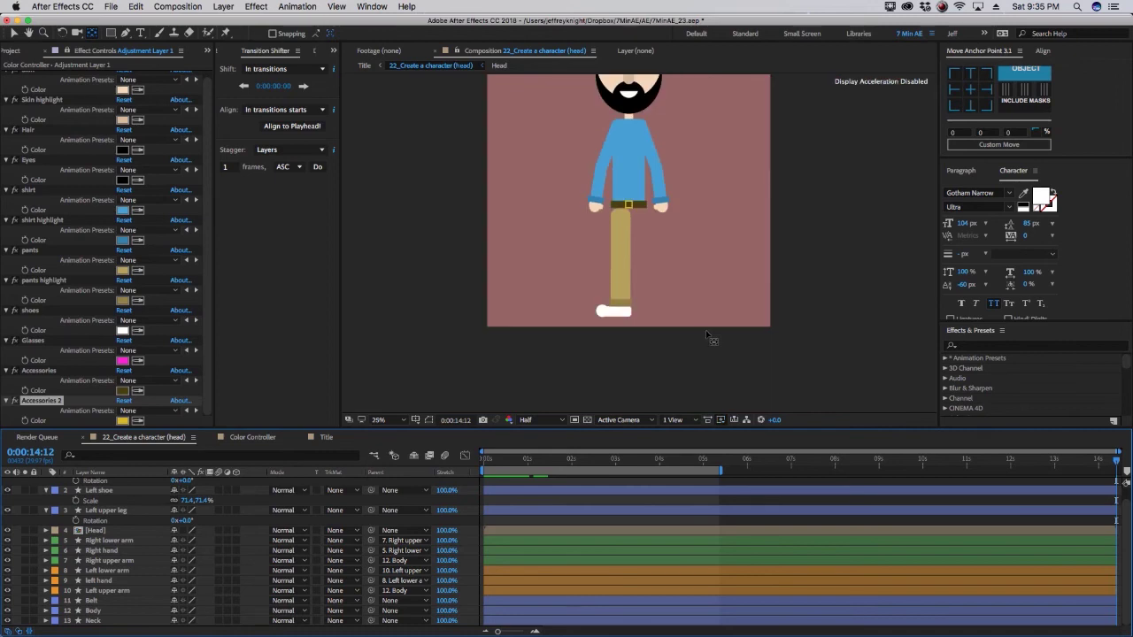
- Label the Left upper leg, Left lower leg and Left shoe layers Pink
left_click(104, 510)
scroll(102, 500, "up", 1)
left_click(99, 485, "super")
left_click(103, 504, "shift")
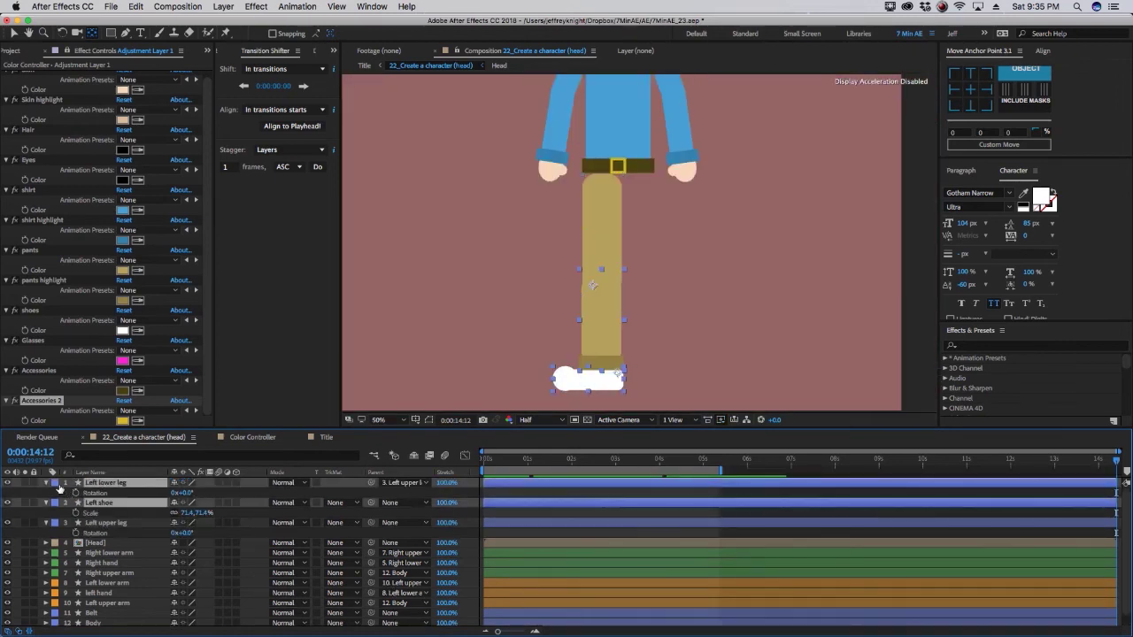
left_click(57, 522, "shift")
left_click(53, 522)
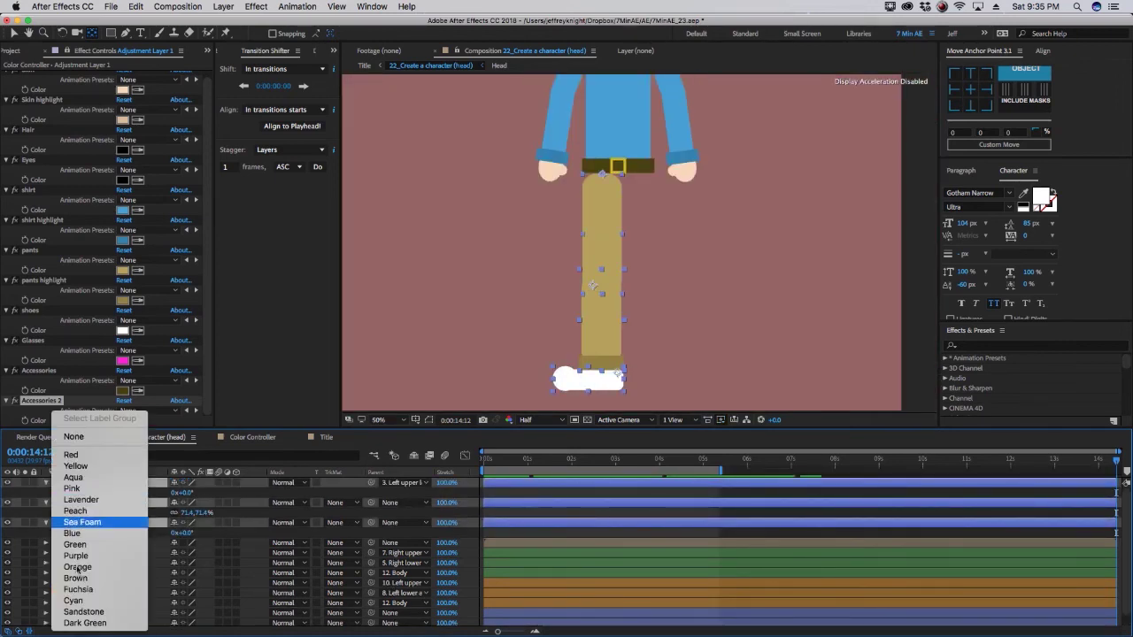
left_click(89, 590)
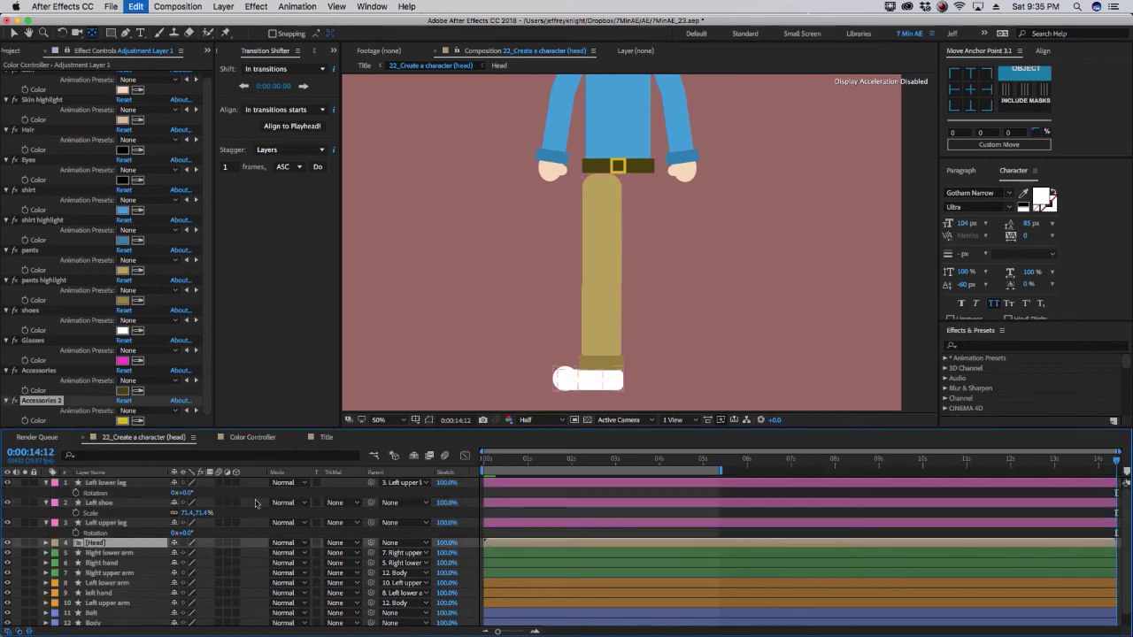
- Parent Left shoe to Left lower leg and Left upper leg to Body
left_click(100, 502)
left_click_drag(371, 503, 376, 484)
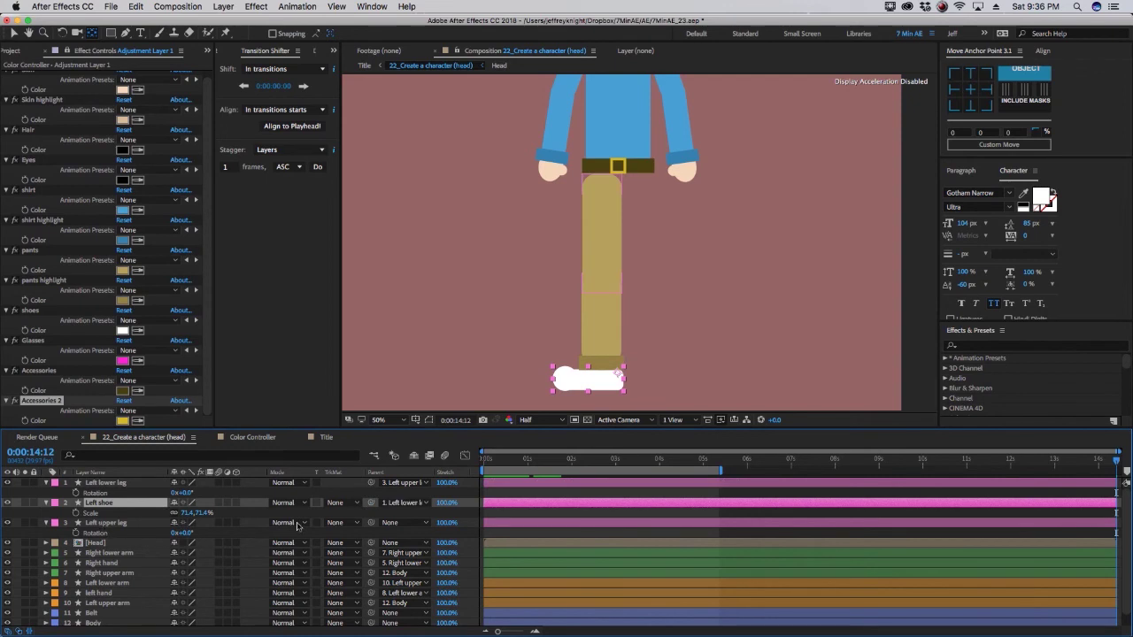
left_click(110, 527)
left_click_drag(371, 523, 113, 610)
left_click(111, 601)
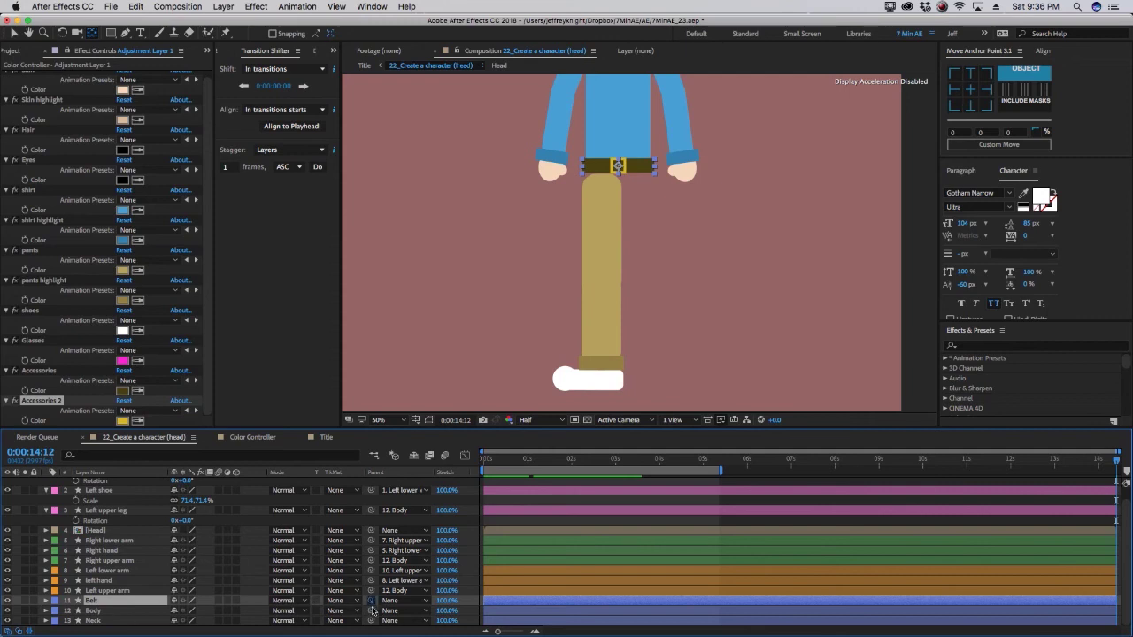
scroll(373, 611, "up", 1)
left_click(105, 523)
left_click(102, 485, "shift")
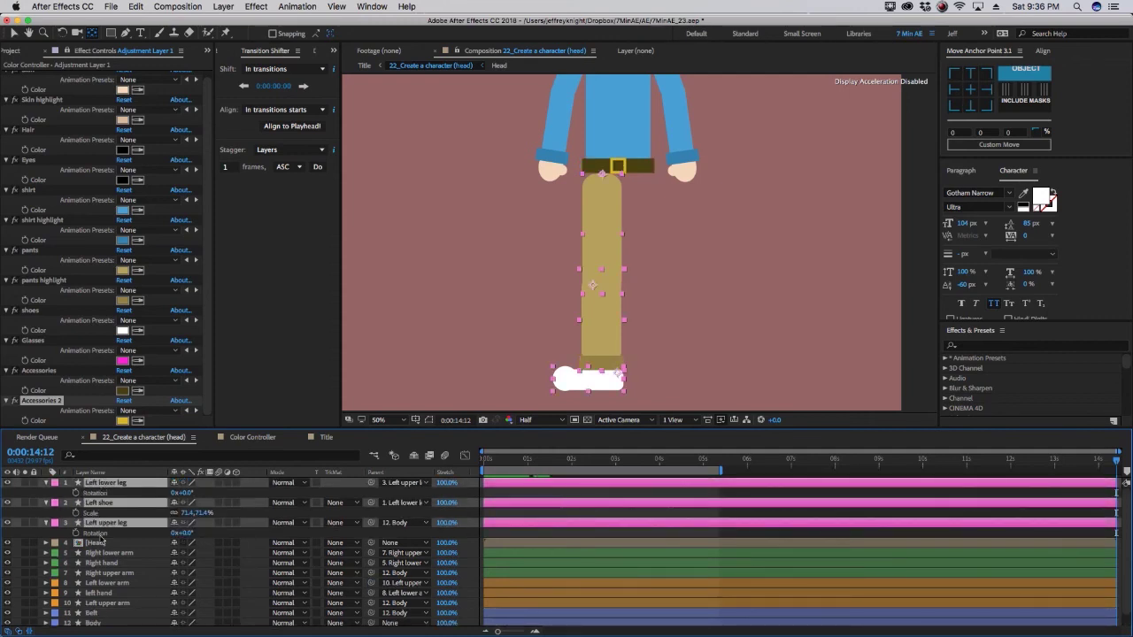
- Duplicate the three left-leg layers, label the copies Green and flip them horizontally
key("ctrl+d")
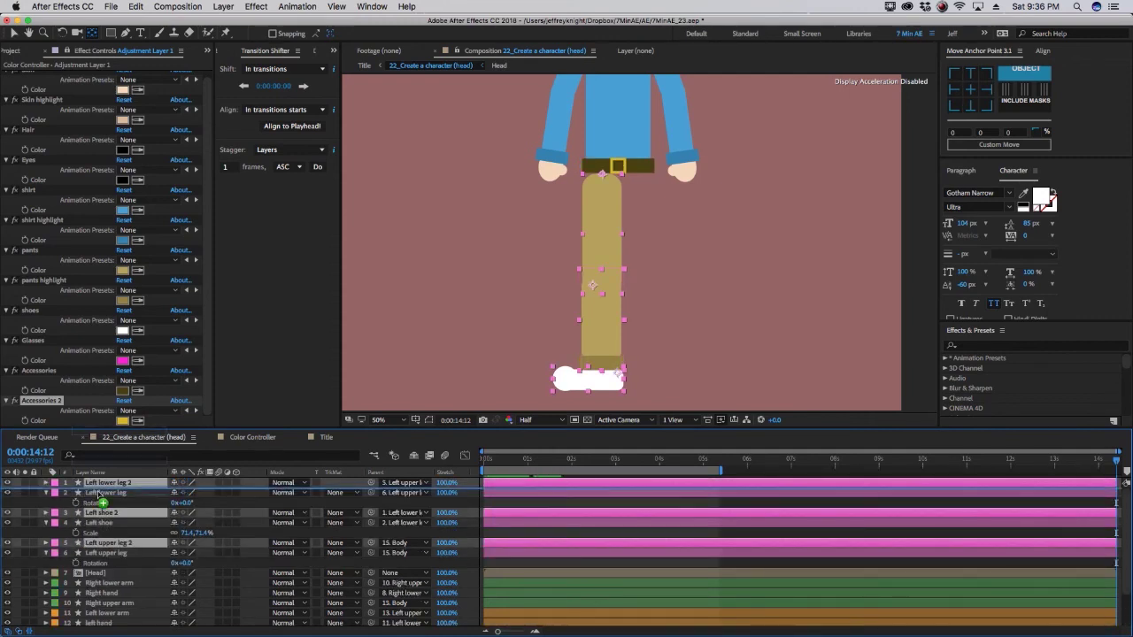
left_click_drag(102, 504, 99, 494)
left_click(56, 482)
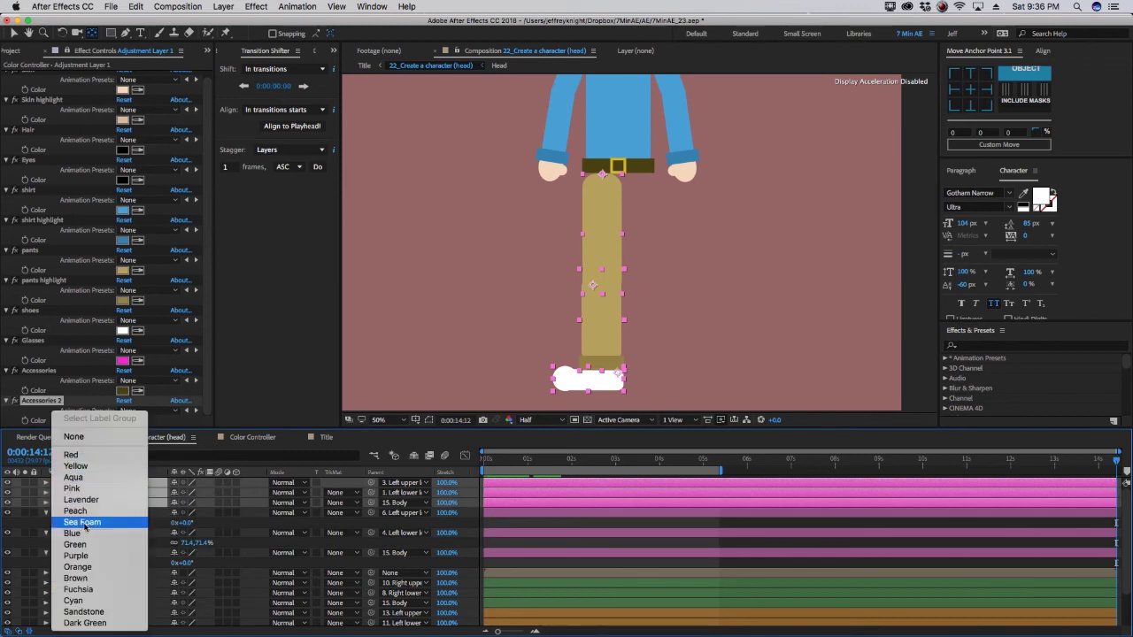
right_click(107, 507)
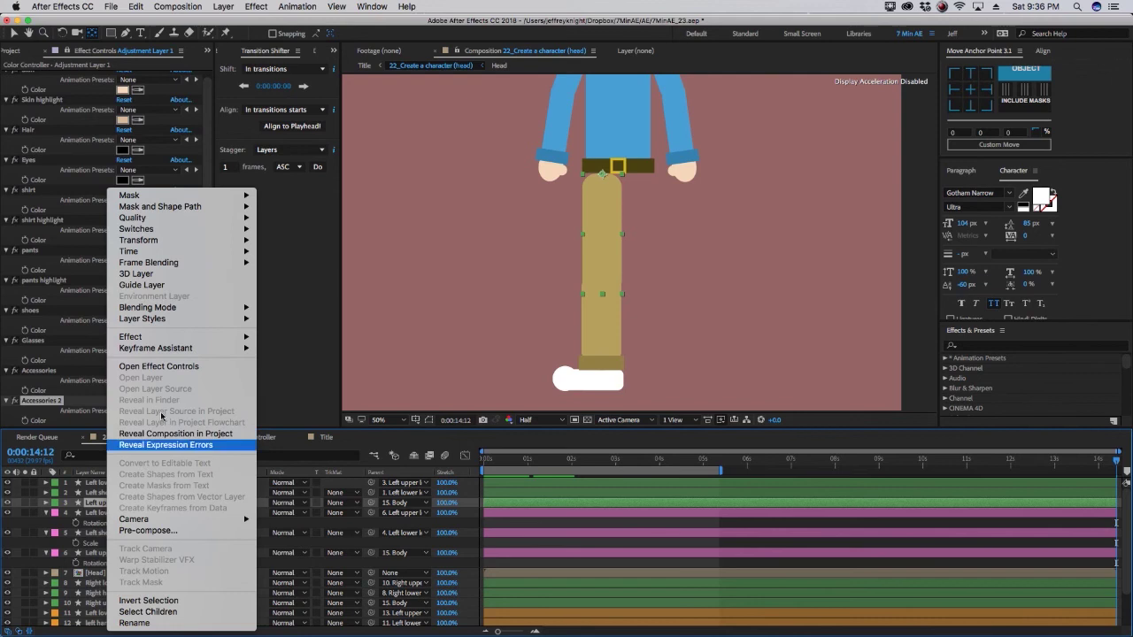
mouse_move(138, 240)
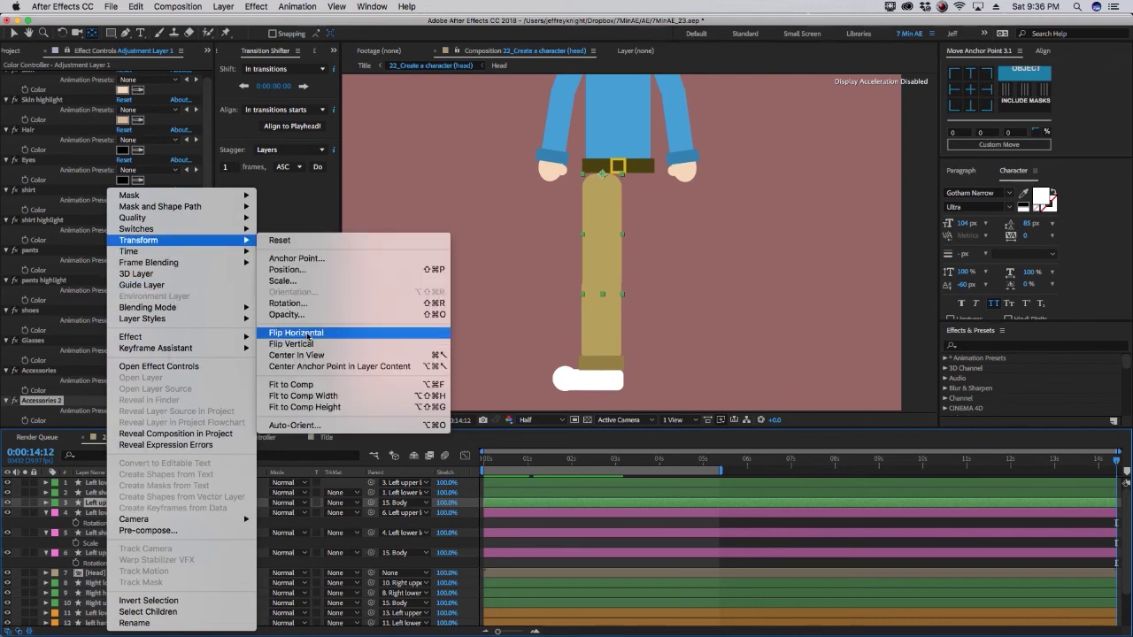
left_click(308, 334)
- Move the duplicated upper leg's Position across to the right side, X 77
left_click(111, 512)
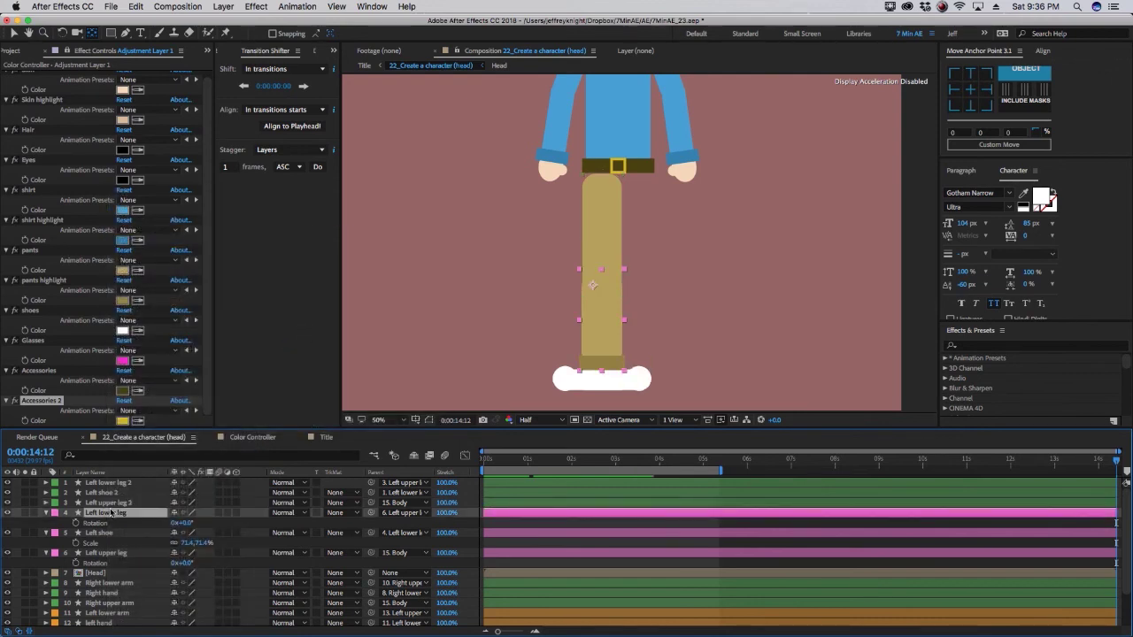
left_click(108, 503)
key("p")
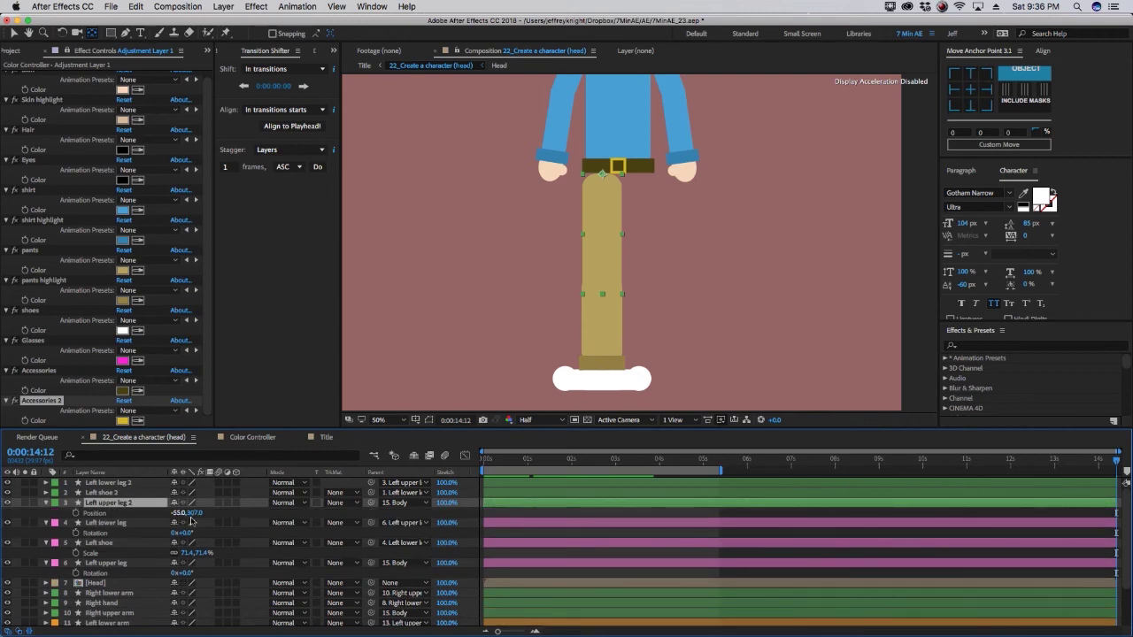
left_click_drag(182, 513, 115, 523)
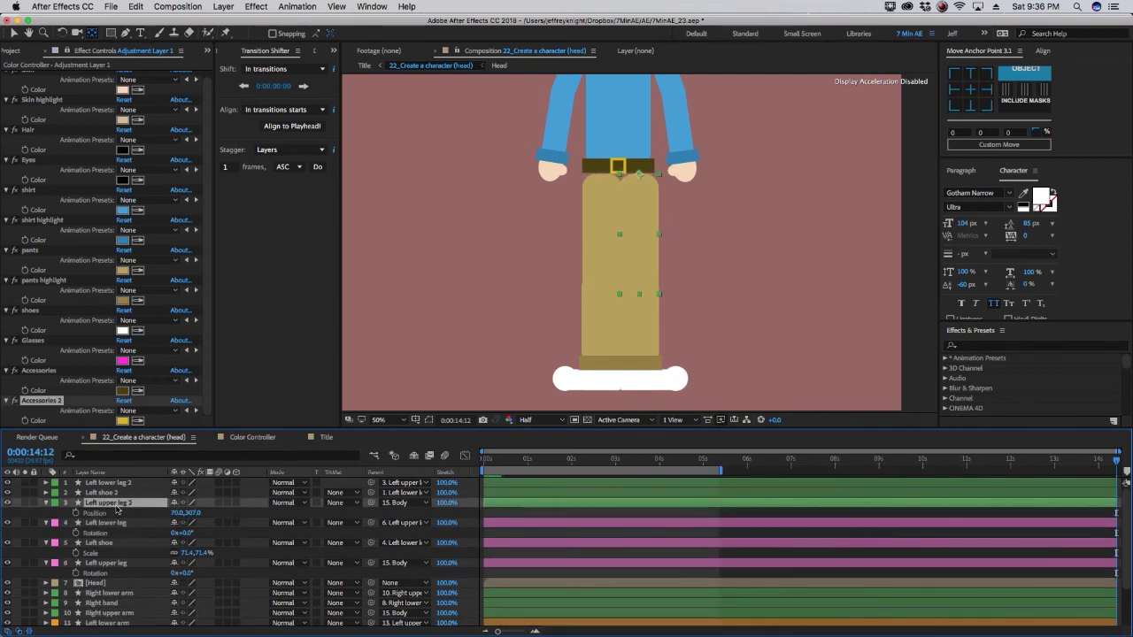
- Rename the copies Right upper leg, Right shoe and Right lower leg
type("Rig")
type("er leg")
key("Return")
key("ctrl+Up")
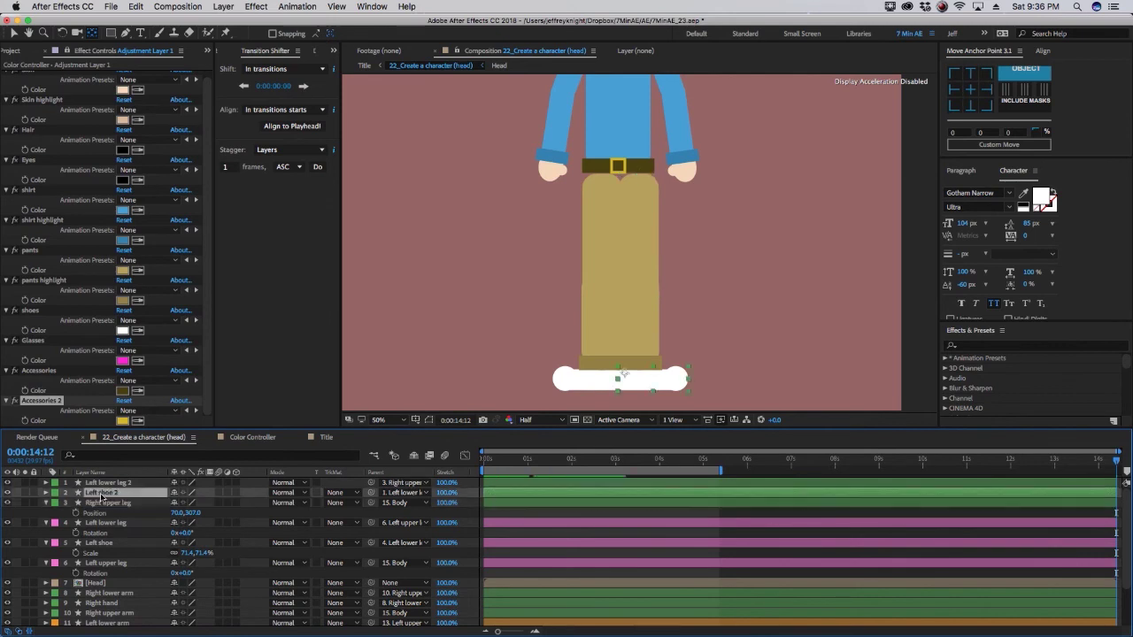
key("Return")
type("R")
key("Return")
key("ctrl+Up")
key("Return")
type("Righ")
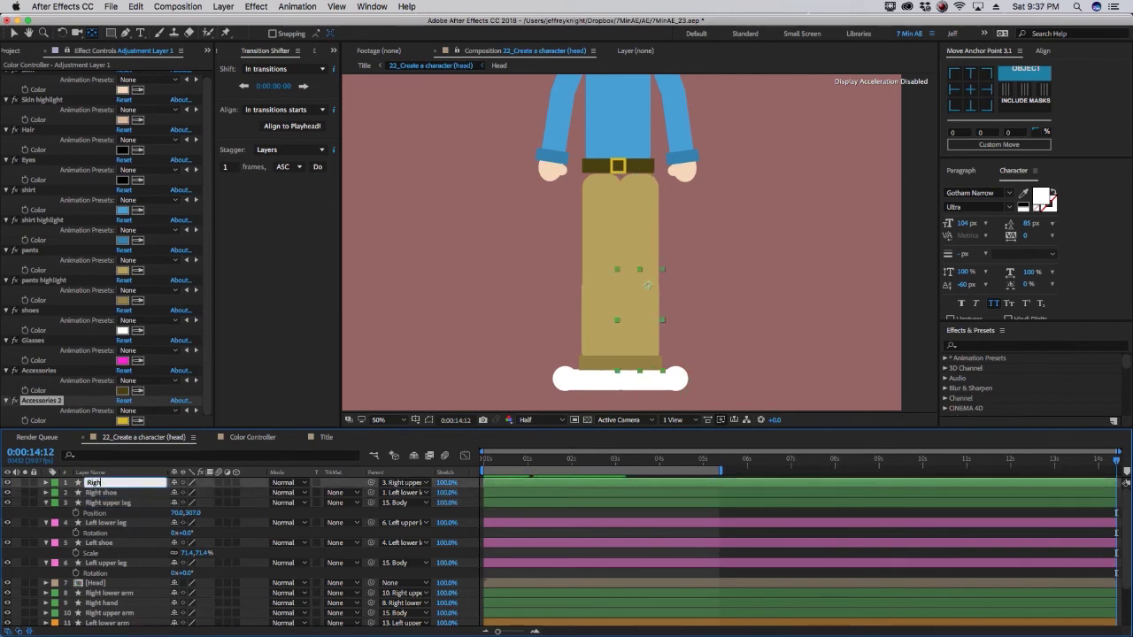
key("Return")
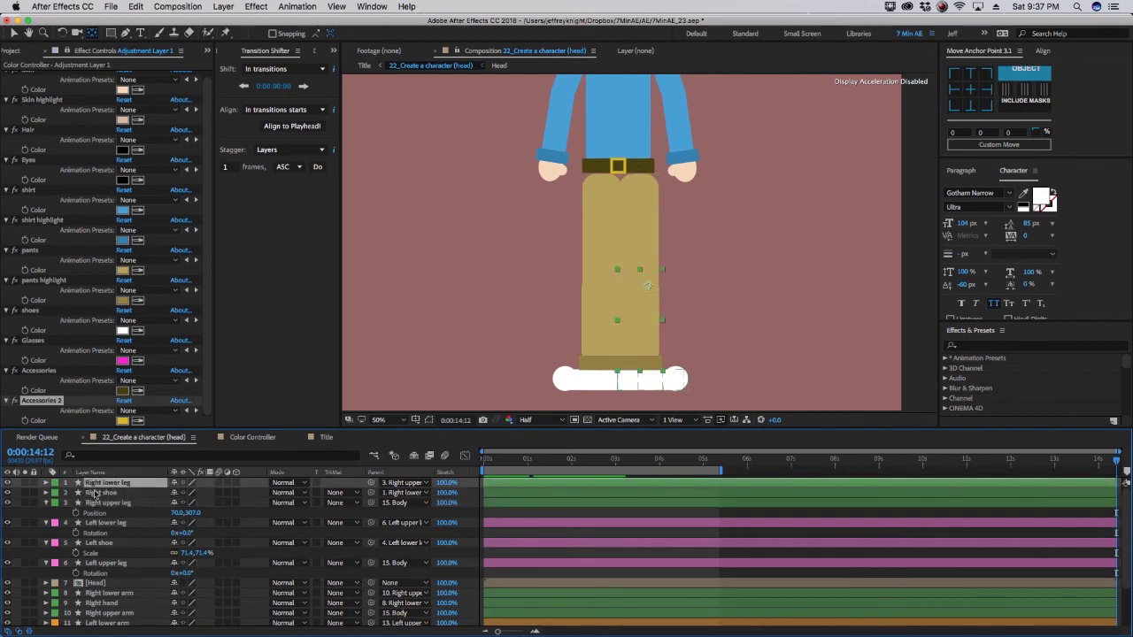
- Nudge the Right upper leg slightly further right and check the legs up close
left_click(97, 502)
left_click_drag(170, 513, 176, 522)
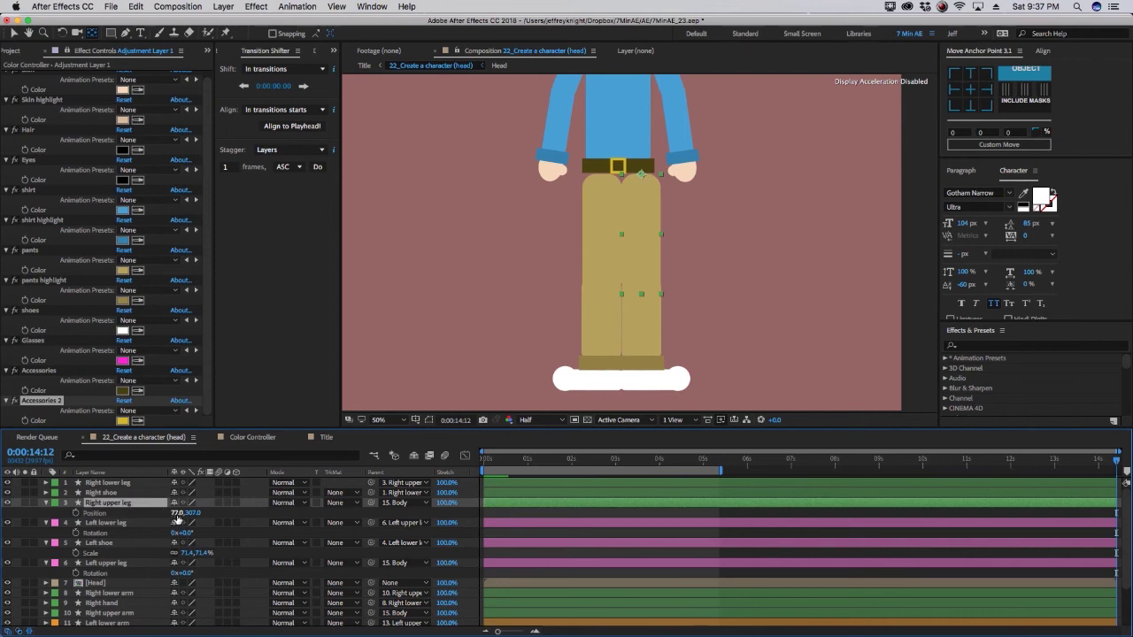
scroll(526, 292, "down", 2)
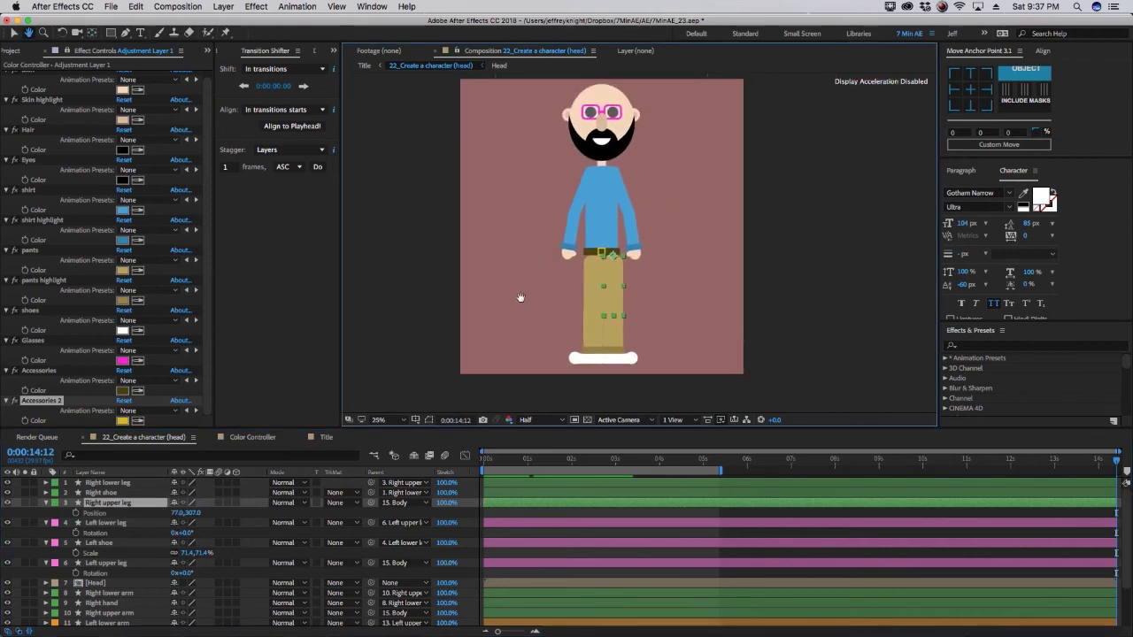
key("y")
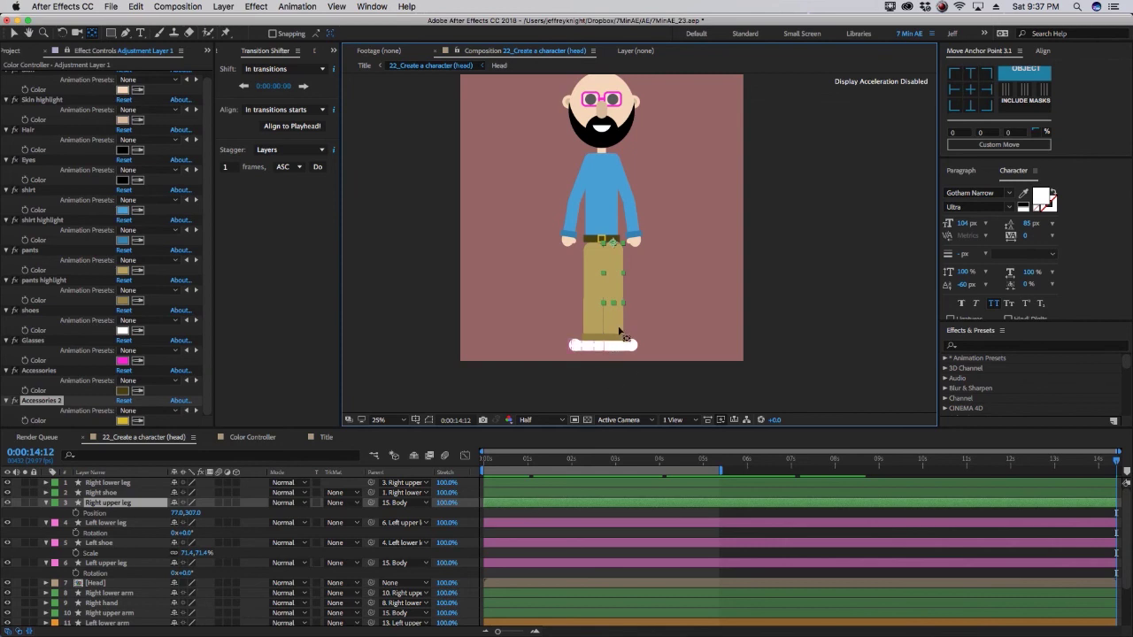
key("period")
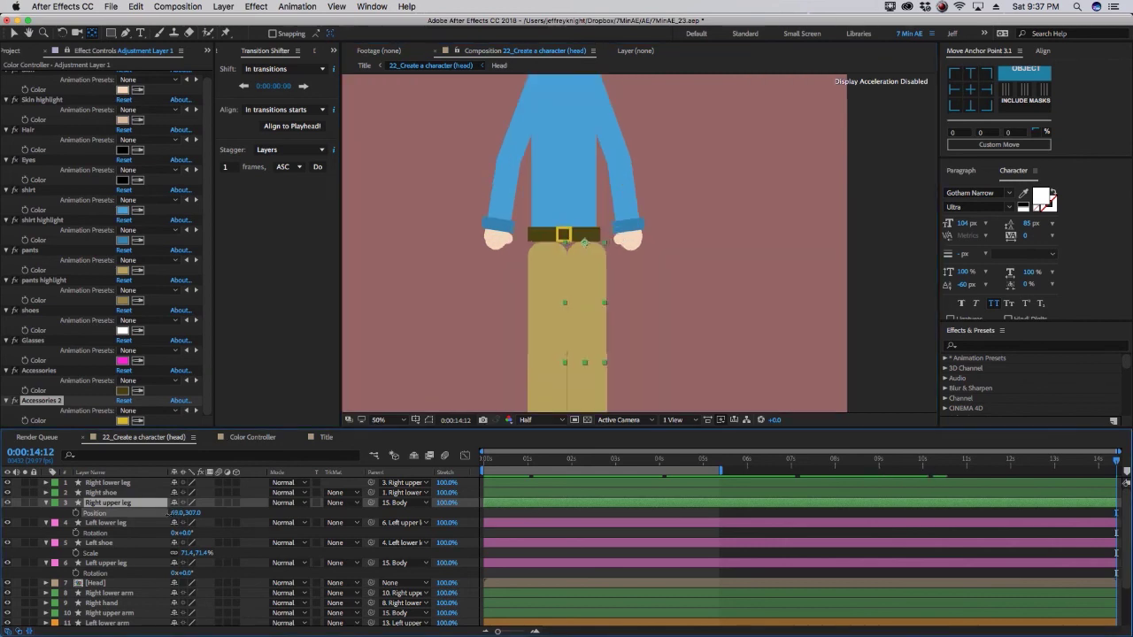
key("comma")
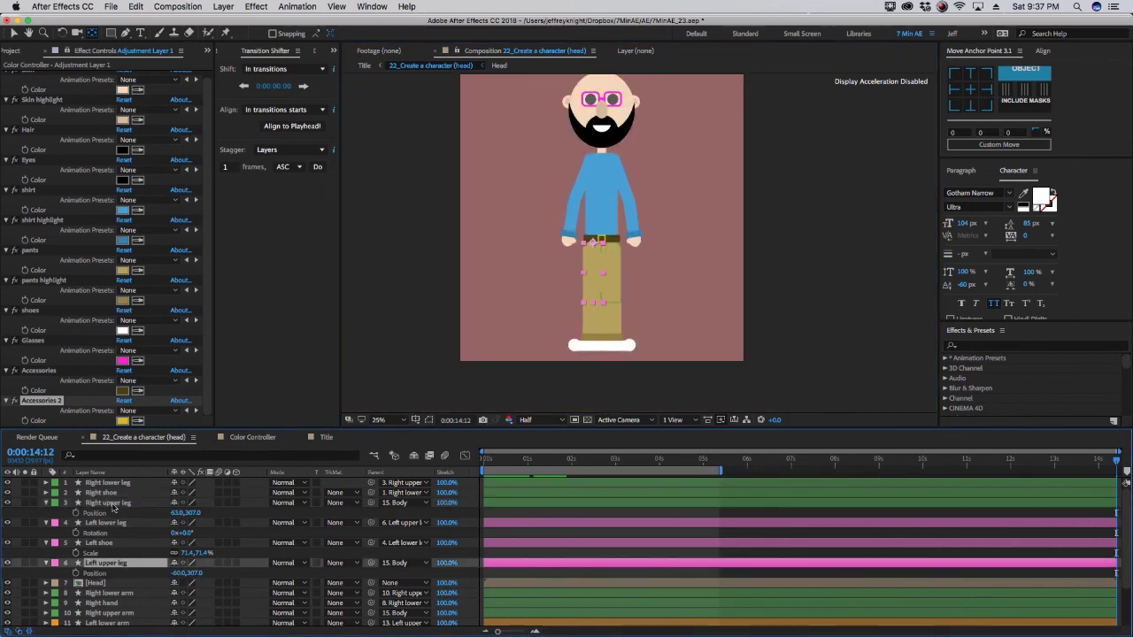
- Try scaling both upper legs, undo it, then adjust the right leg rotations
left_click(118, 503, "super")
key("s")
left_click(190, 513)
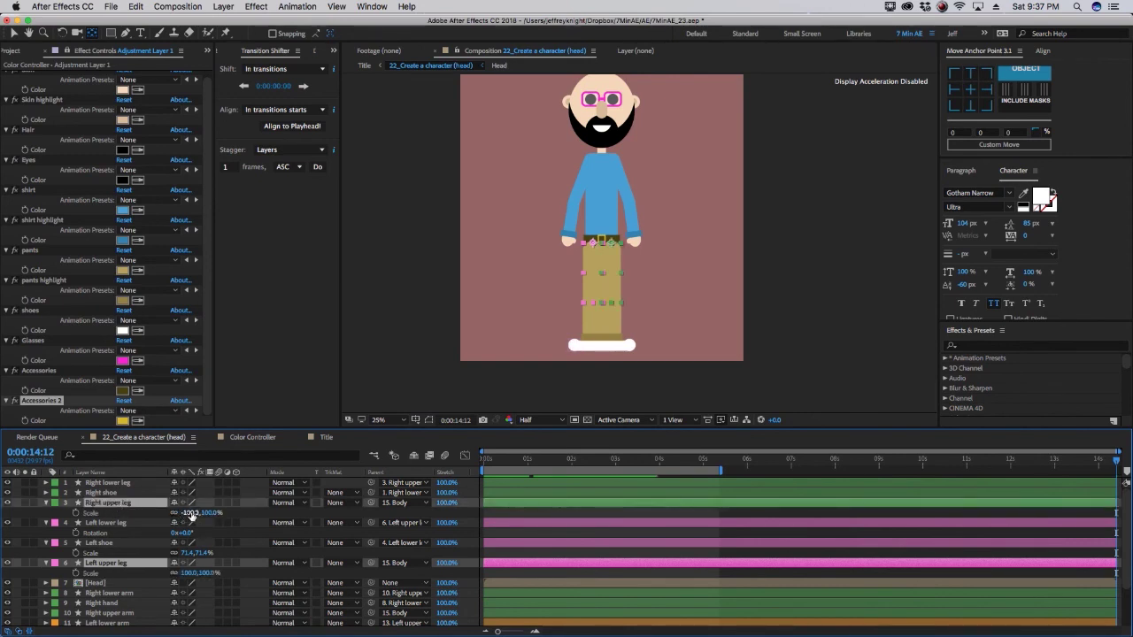
mouse_move(191, 516)
left_mouse_down()
mouse_move(164, 572)
mouse_move(133, 574)
left_mouse_up()
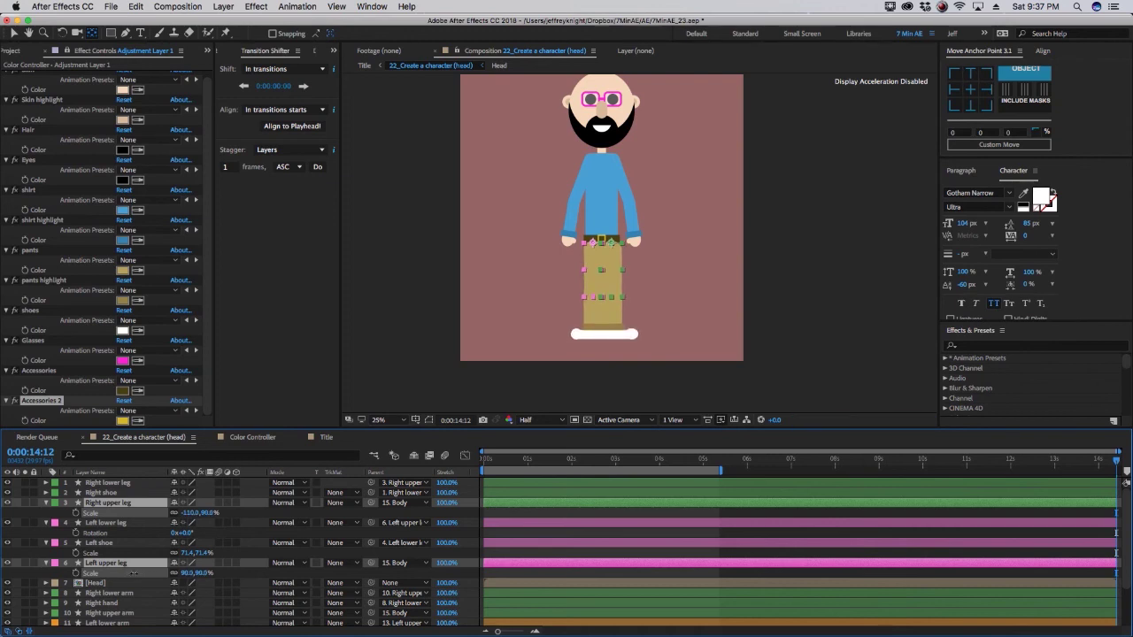
key("super+z")
key("super+z")
key("super+z")
key("super+z")
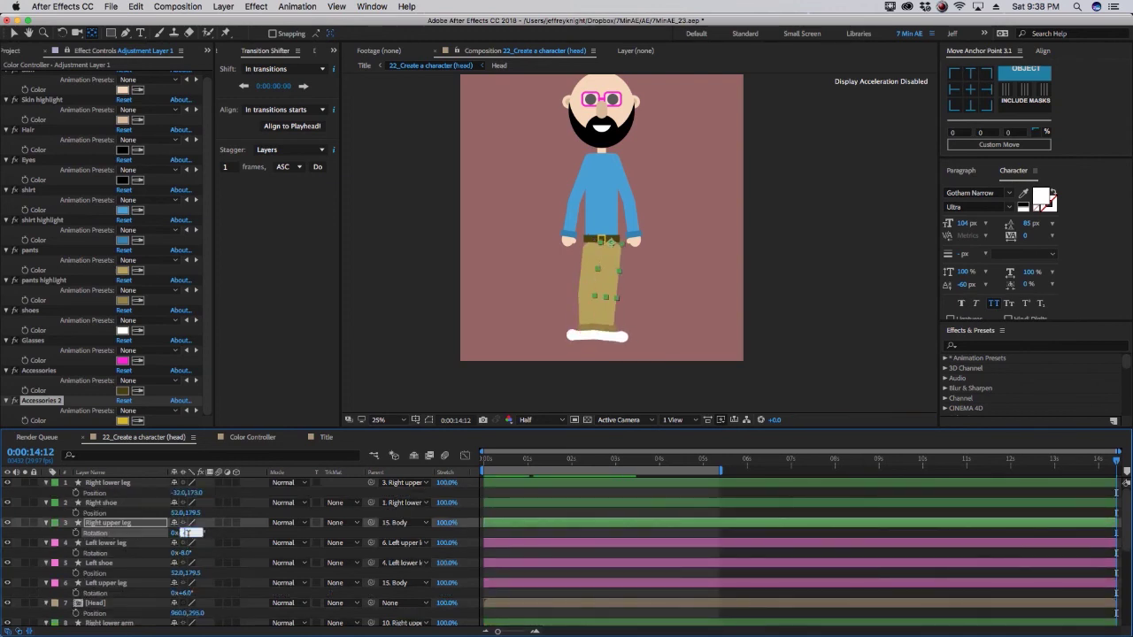
key("Return")
left_click(620, 292)
key("r")
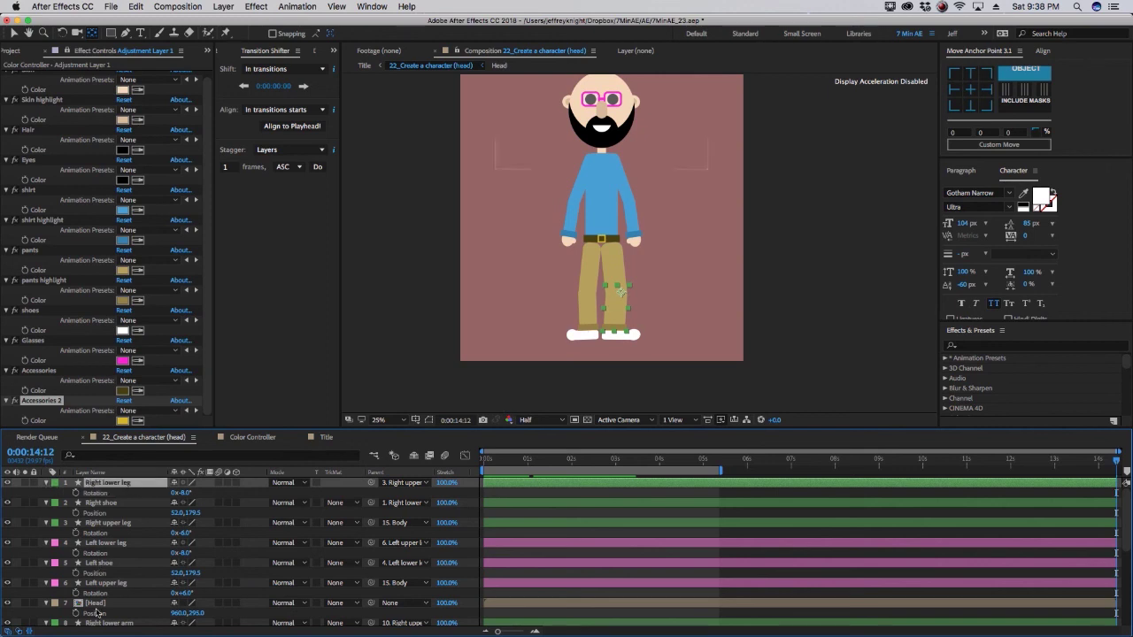
- Create a waist shape layer whose fill colour is expression-linked to the pants swatch
right_click(255, 606)
left_click(416, 580)
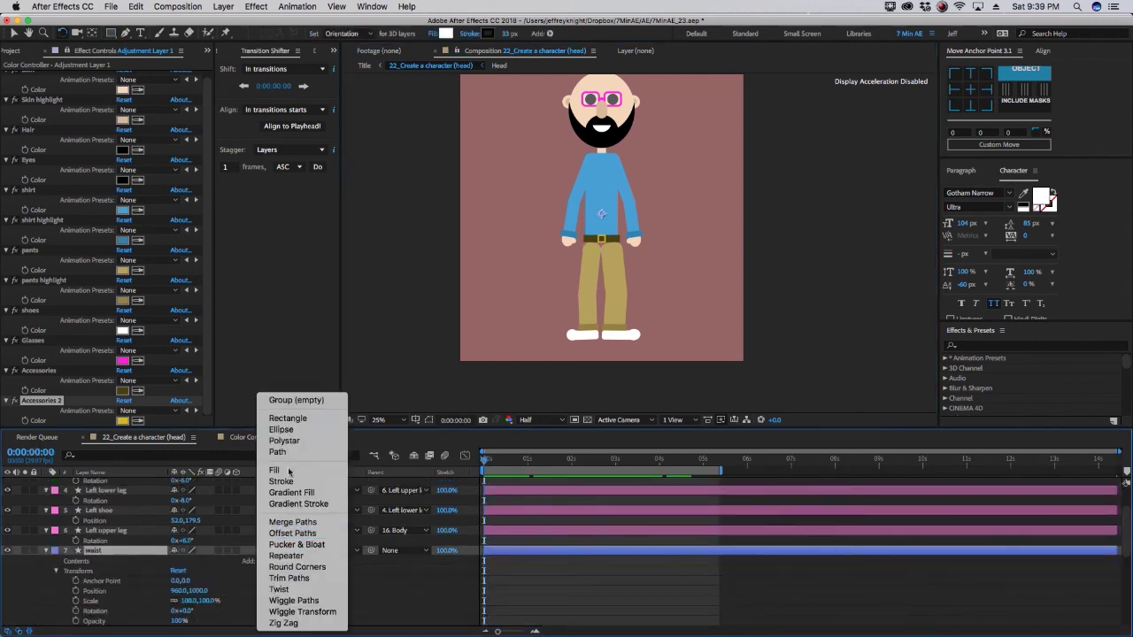
left_click(274, 470)
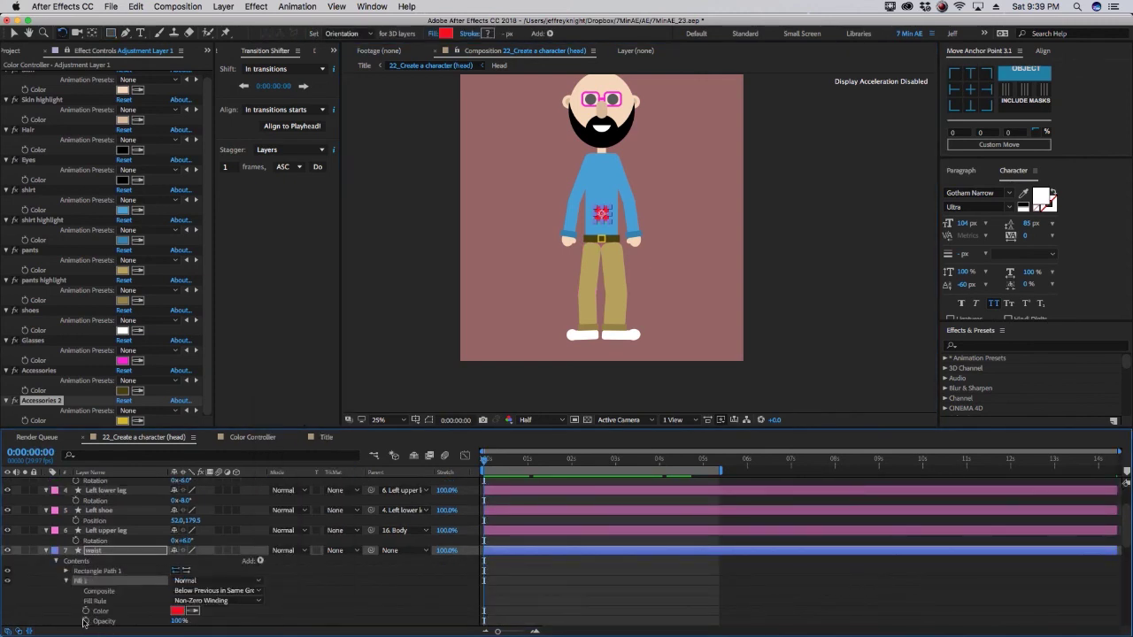
left_click(85, 611, "alt")
left_click_drag(203, 620, 39, 269)
- Move the waist layer down the layer stack and position the shape at the belt
left_click(46, 551)
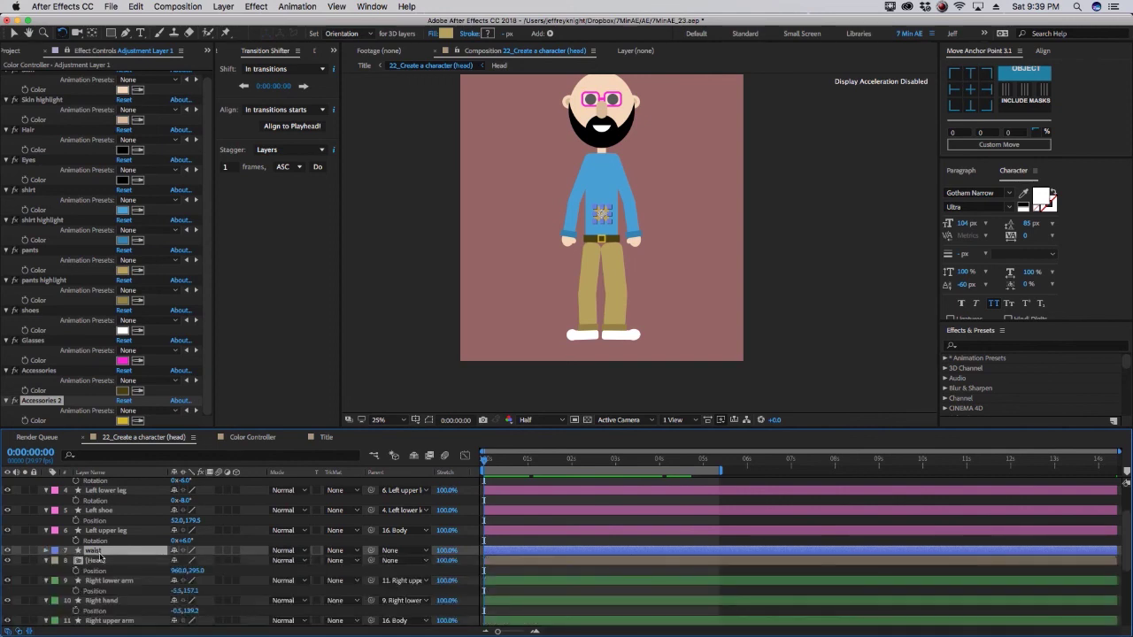
left_click_drag(101, 558, 104, 604)
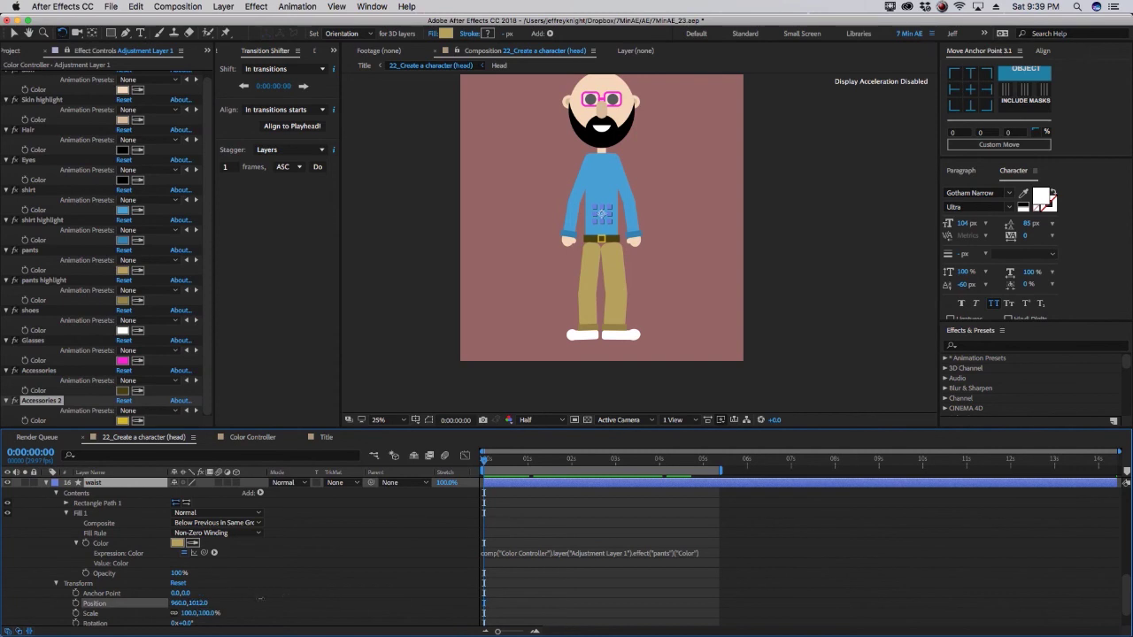
left_click_drag(602, 213, 602, 253)
- Resize the waist rectangle to about 229 by 130 with rounded corners
scroll(657, 254, "up", 4)
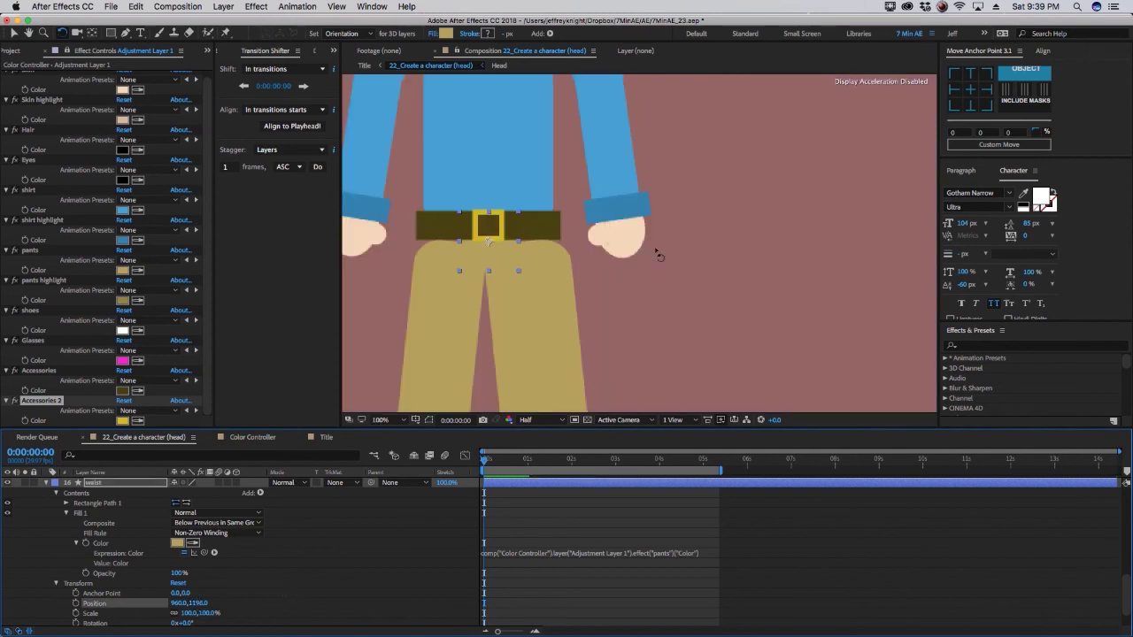
left_click(65, 503)
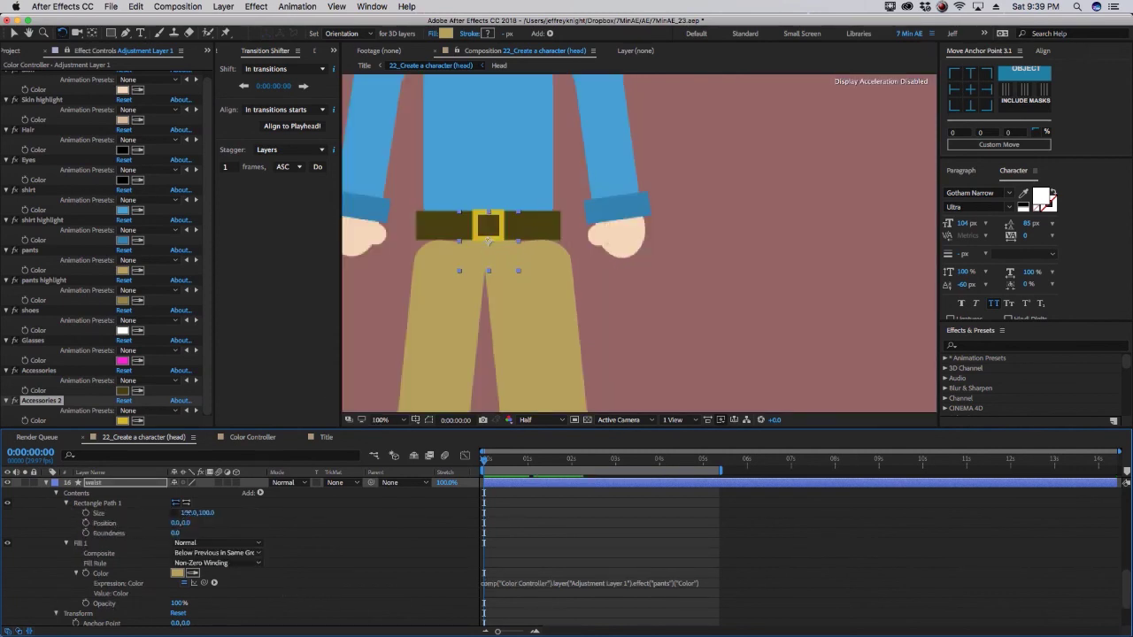
left_click_drag(188, 512, 302, 513)
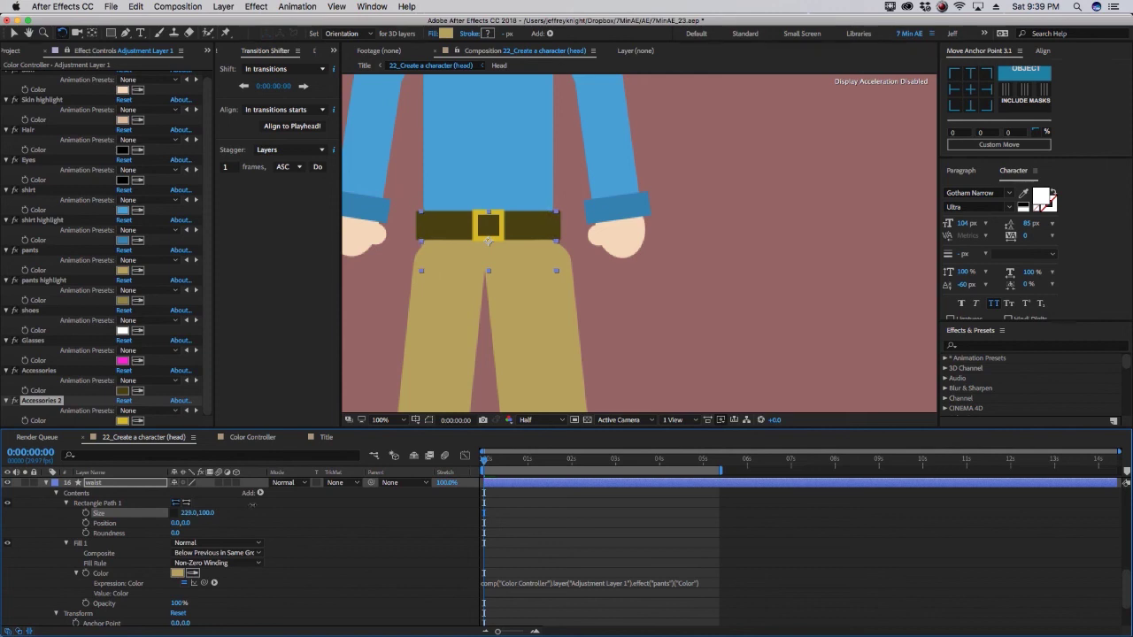
left_click_drag(188, 537, 192, 537)
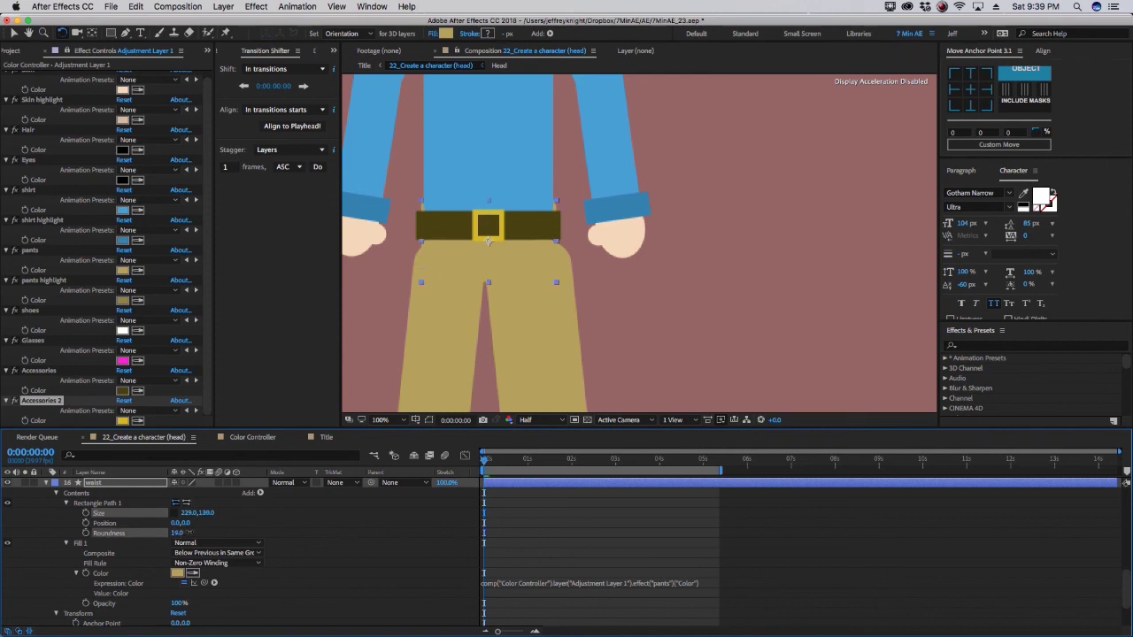
scroll(190, 558, "down", 2)
scroll(191, 593, "down", 2)
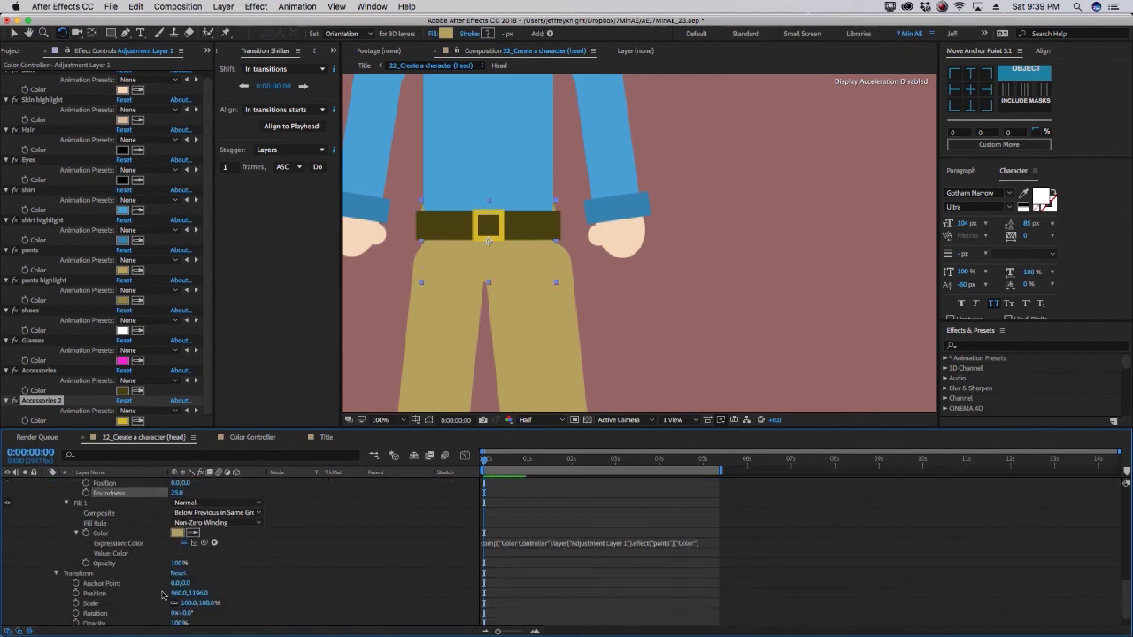
- Fold away the waist's properties and zoom the viewer out to 50%
key("p")
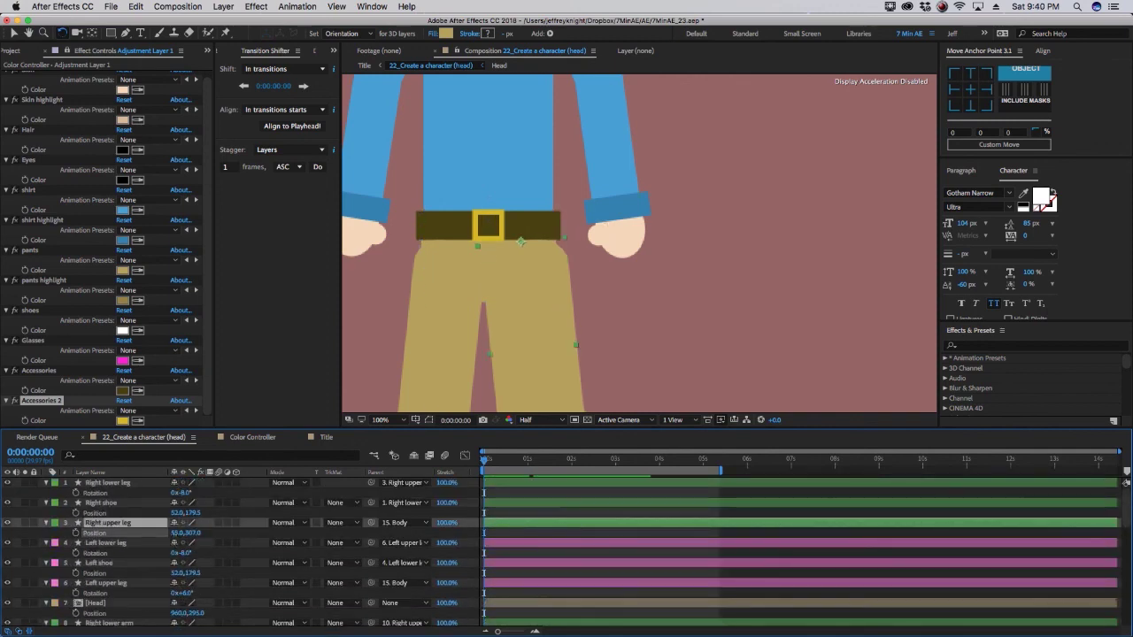
key("v")
scroll(640, 346, "down", 2)
left_click(556, 259)
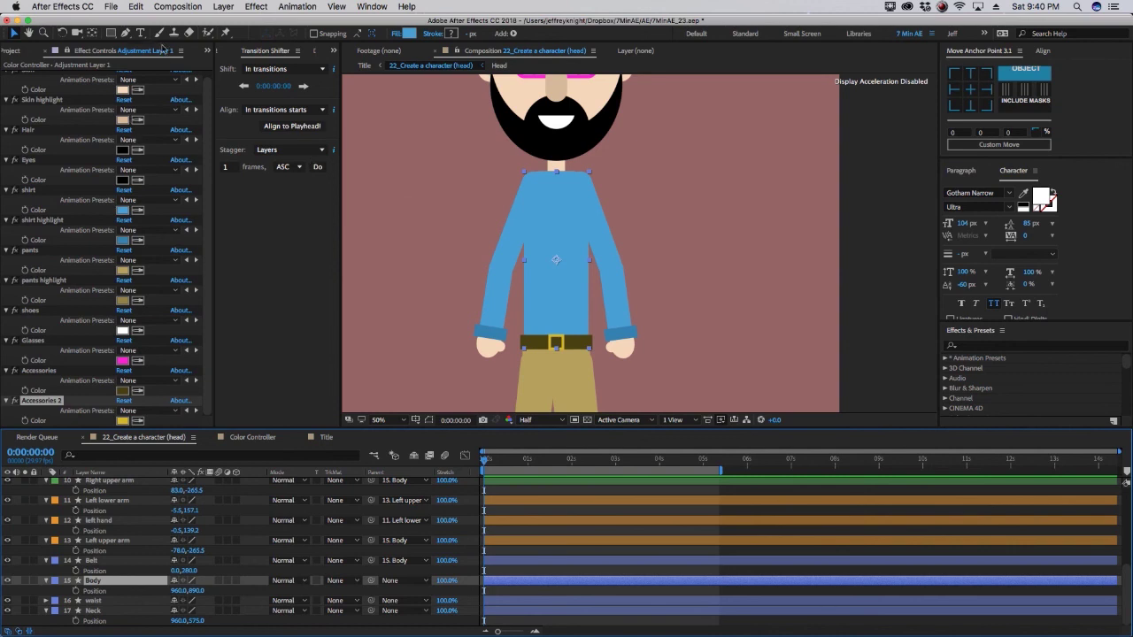
- Draw a triangular mask at the Body layer's neckline using the Pen in mask mode
left_click(126, 33)
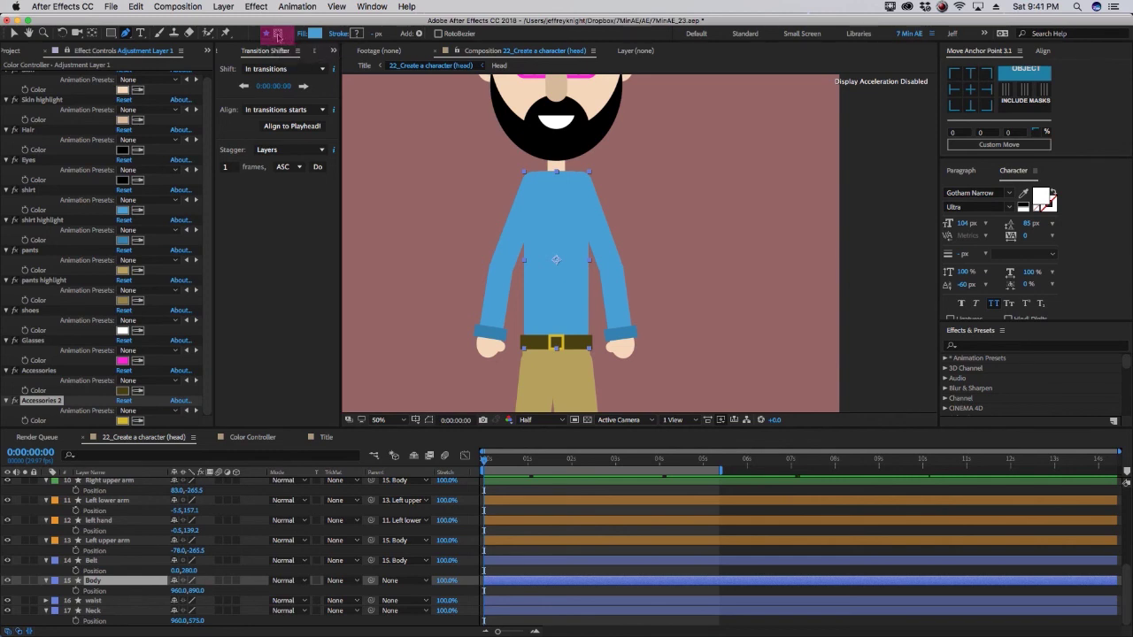
left_click(277, 36)
scroll(548, 177, "up", 3)
left_click(456, 170)
left_click(486, 265)
left_click(528, 171)
left_click(456, 170)
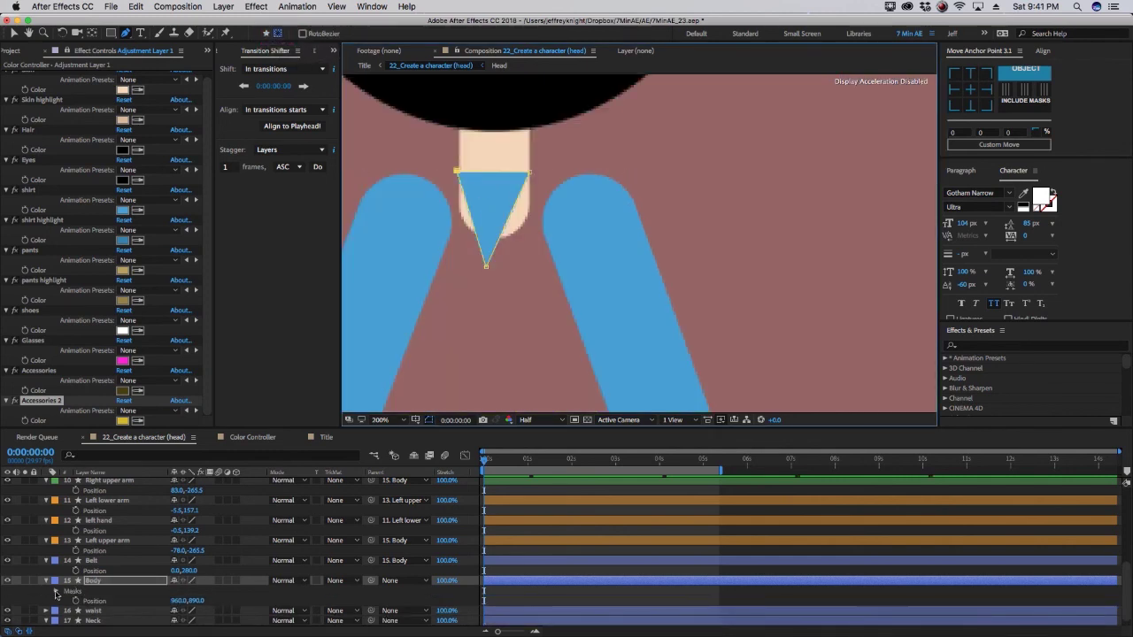
- Set Mask 1 to Subtract and raise its bottom vertex to shorten the V-neck
left_click(202, 601)
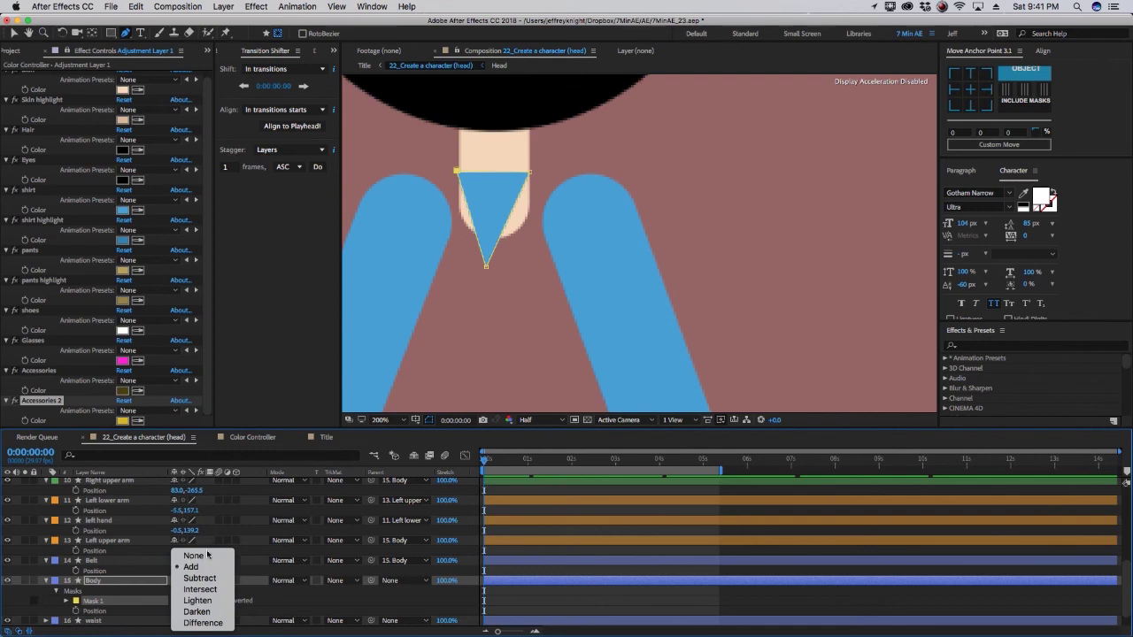
left_click(111, 592)
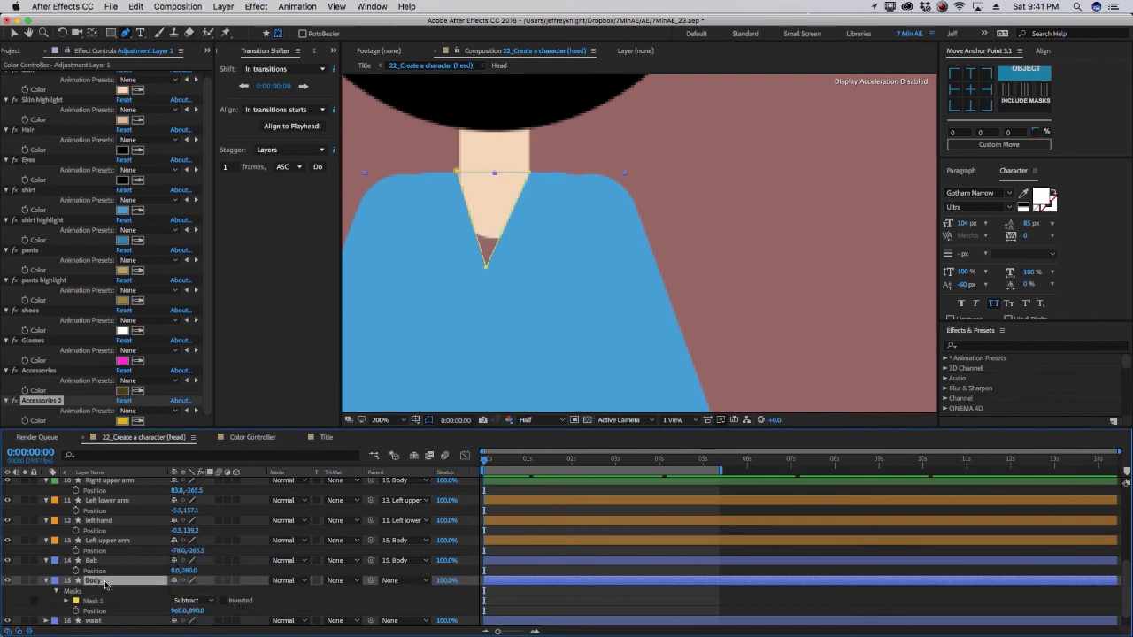
key("v")
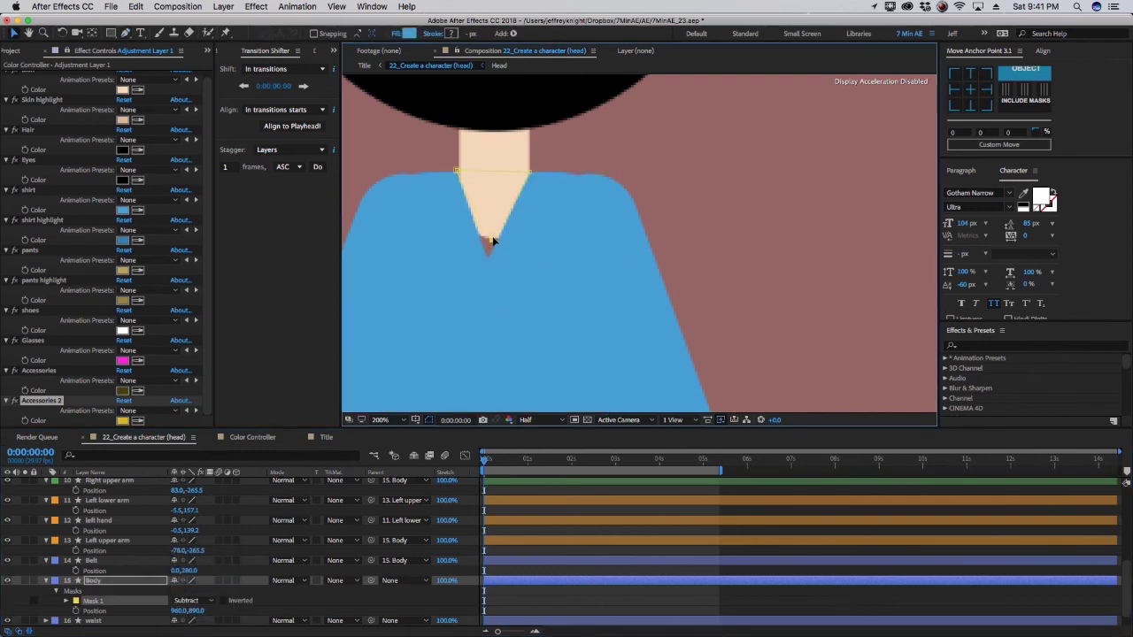
left_click_drag(486, 266, 497, 233)
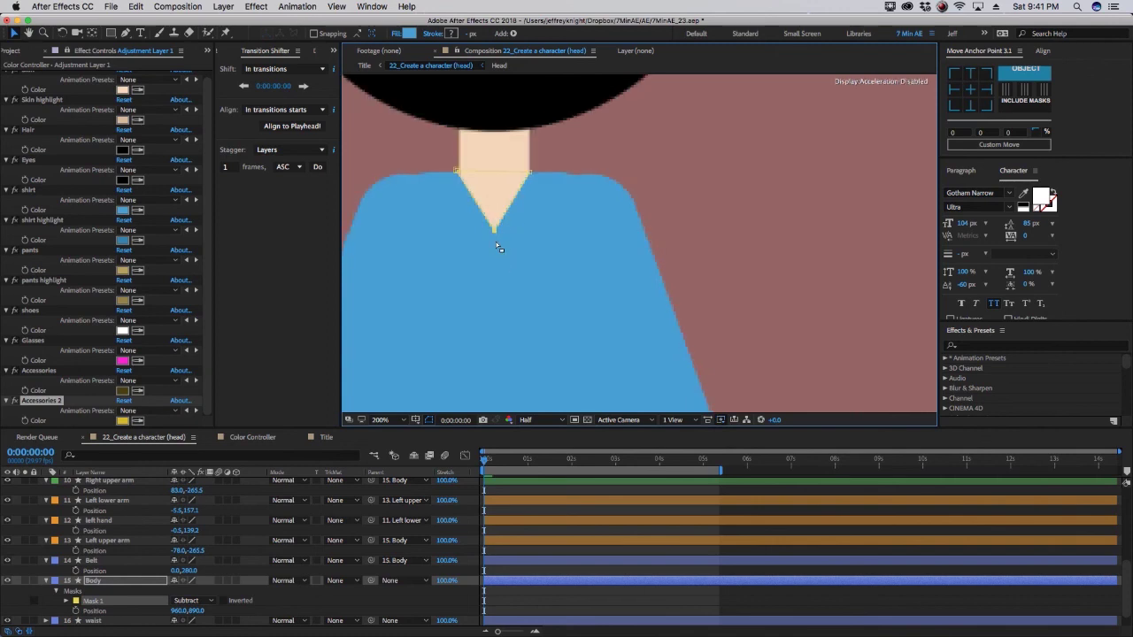
key("comma")
key("comma")
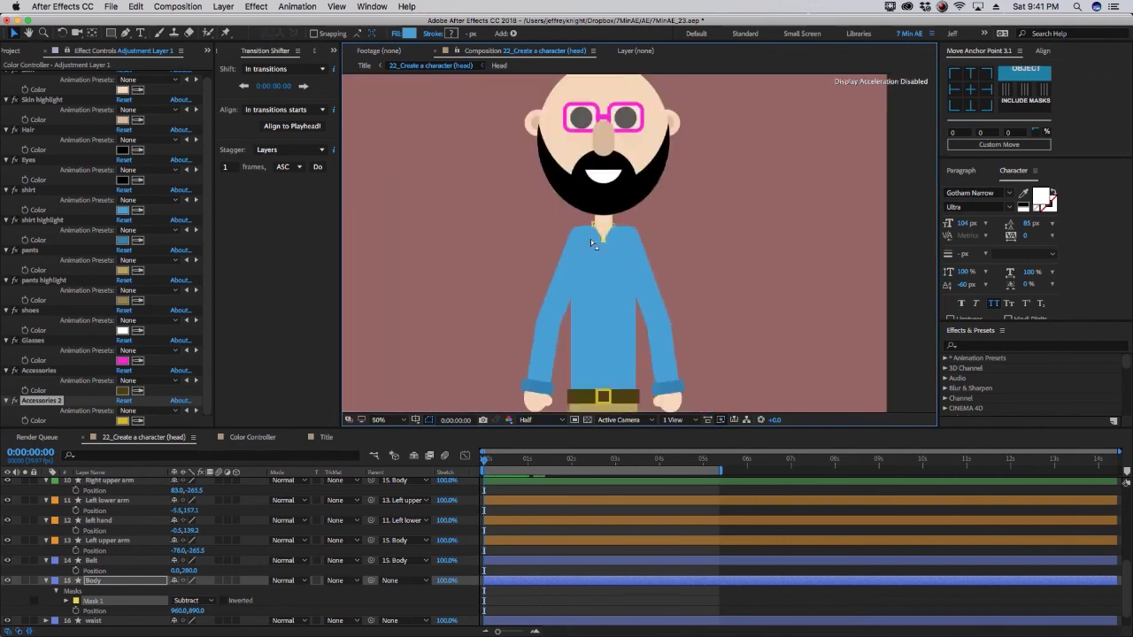
key("comma")
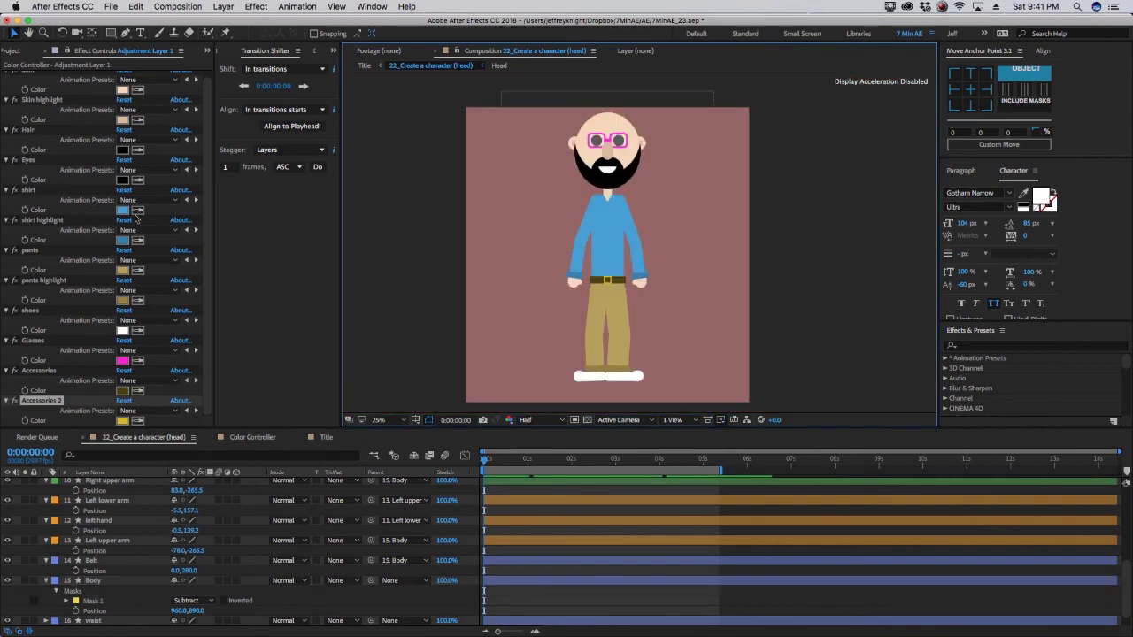
- Change the shirt swatch to yellow and the shirt highlight to darker yellow
left_click(122, 210)
left_click(174, 219)
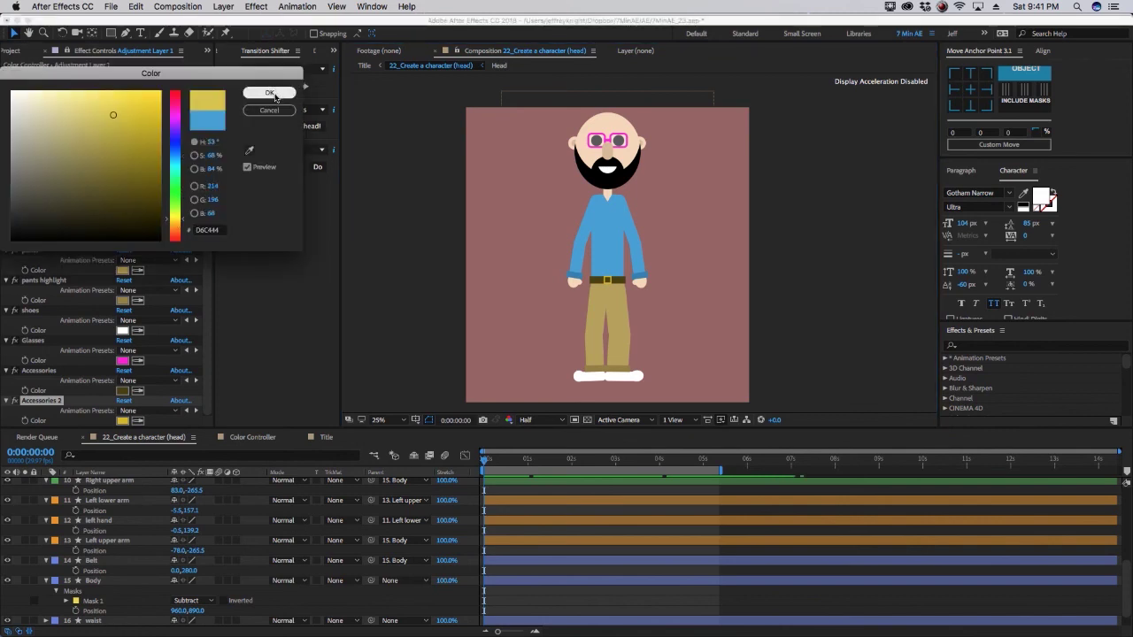
left_click(273, 93)
left_click(122, 240)
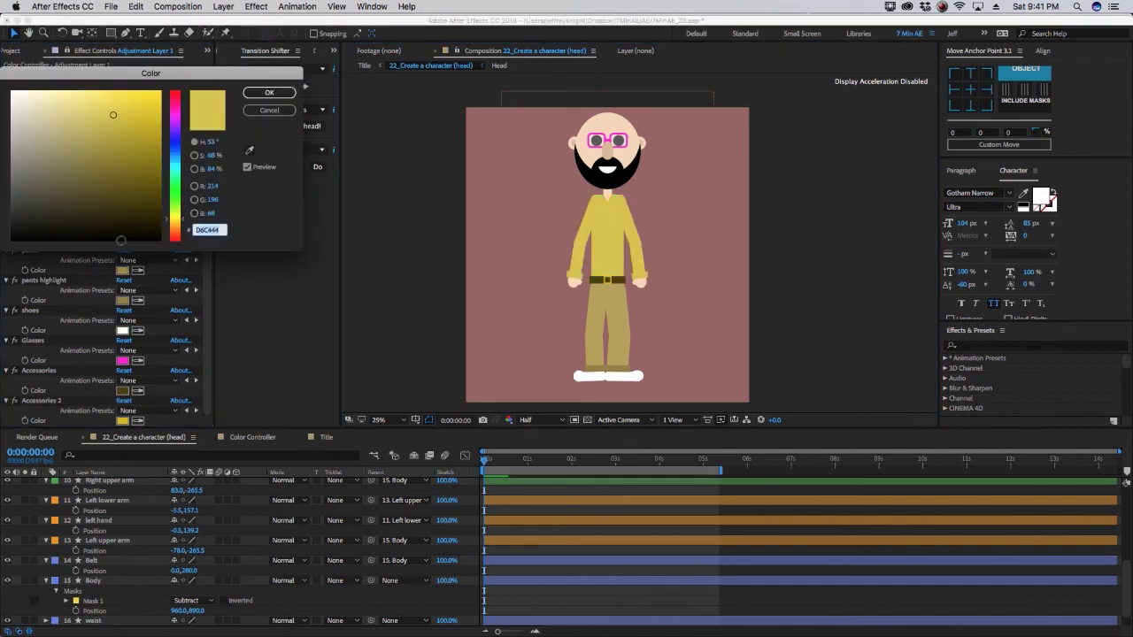
left_click(113, 145)
left_click(269, 92)
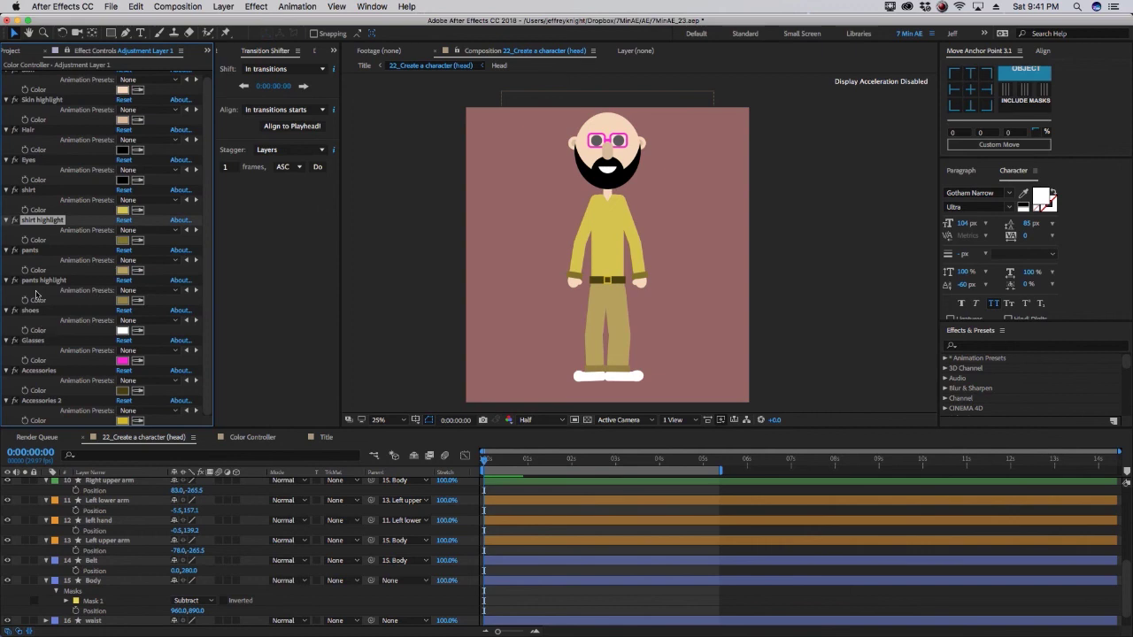
- Make the pants green, pants highlight dark green, and shoes cyan
left_click(122, 270)
left_click(153, 163)
left_click(273, 93)
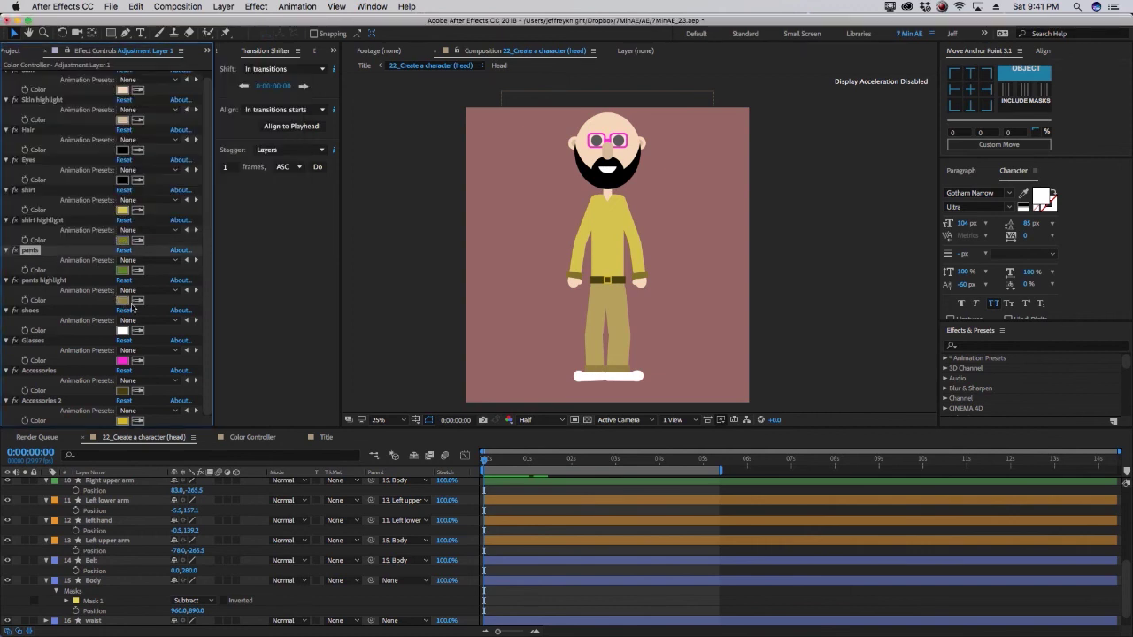
left_click(123, 300)
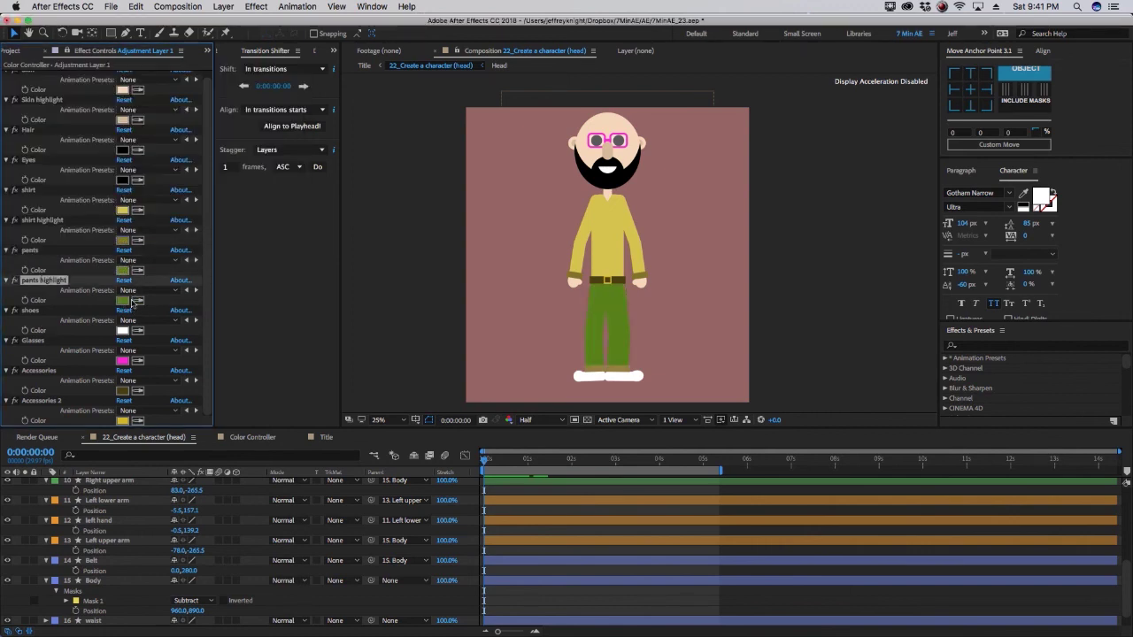
left_click(155, 206)
left_click(269, 92)
left_click(122, 330)
left_click(269, 92)
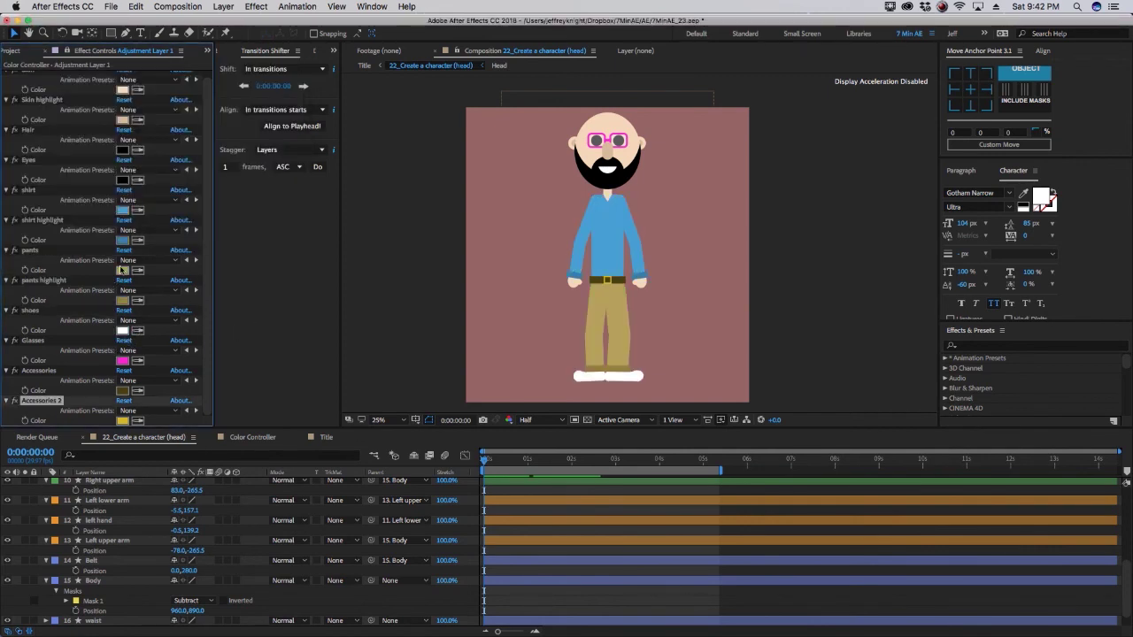
- Fold away the properties of the arm, hand, Belt, Body and Head layers
left_click(46, 480)
left_click(46, 500)
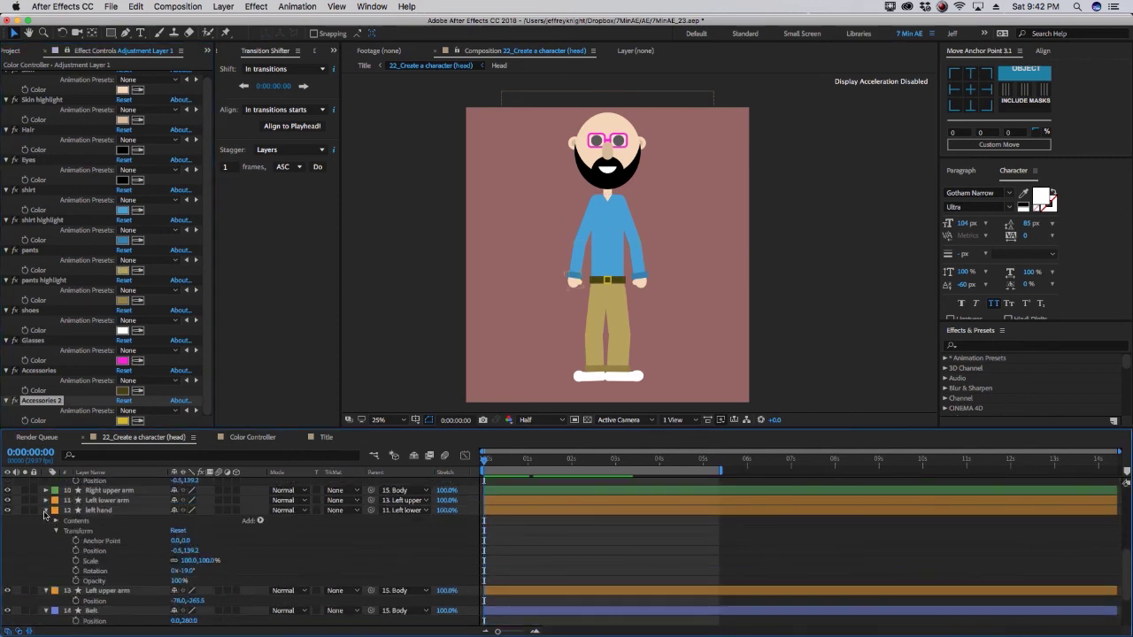
left_click(46, 511)
left_click(46, 520)
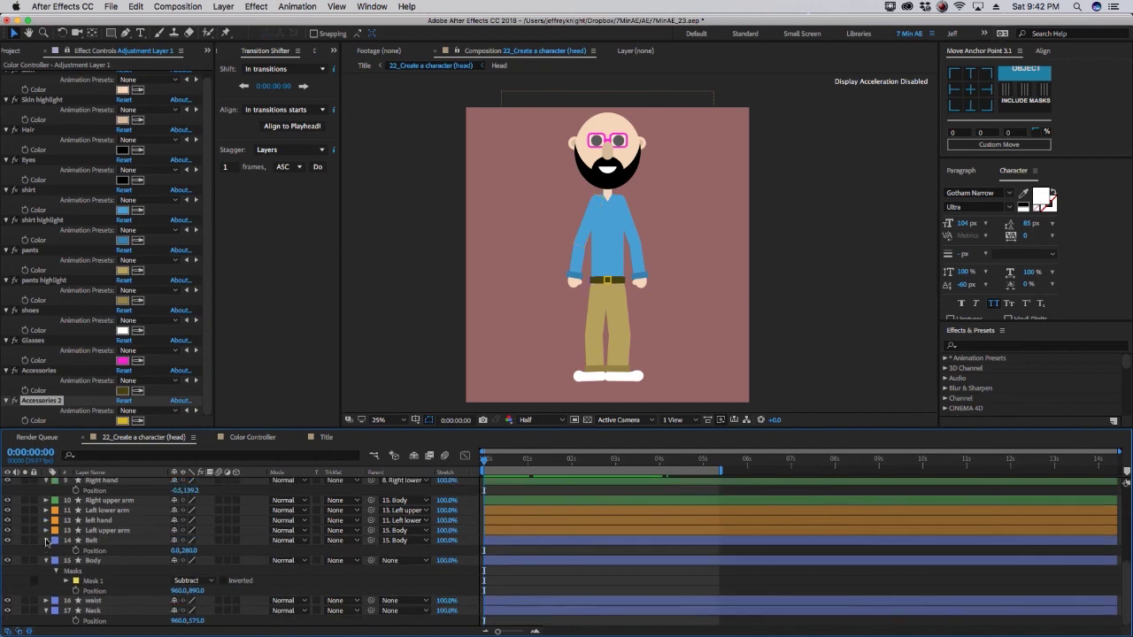
left_click(46, 540)
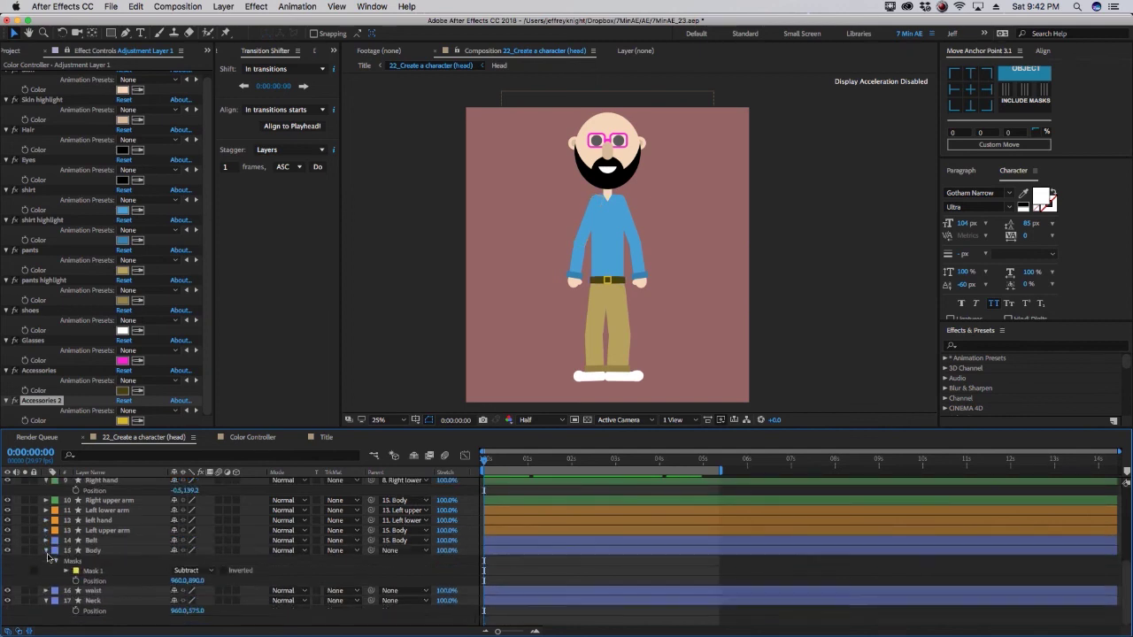
left_click(47, 560)
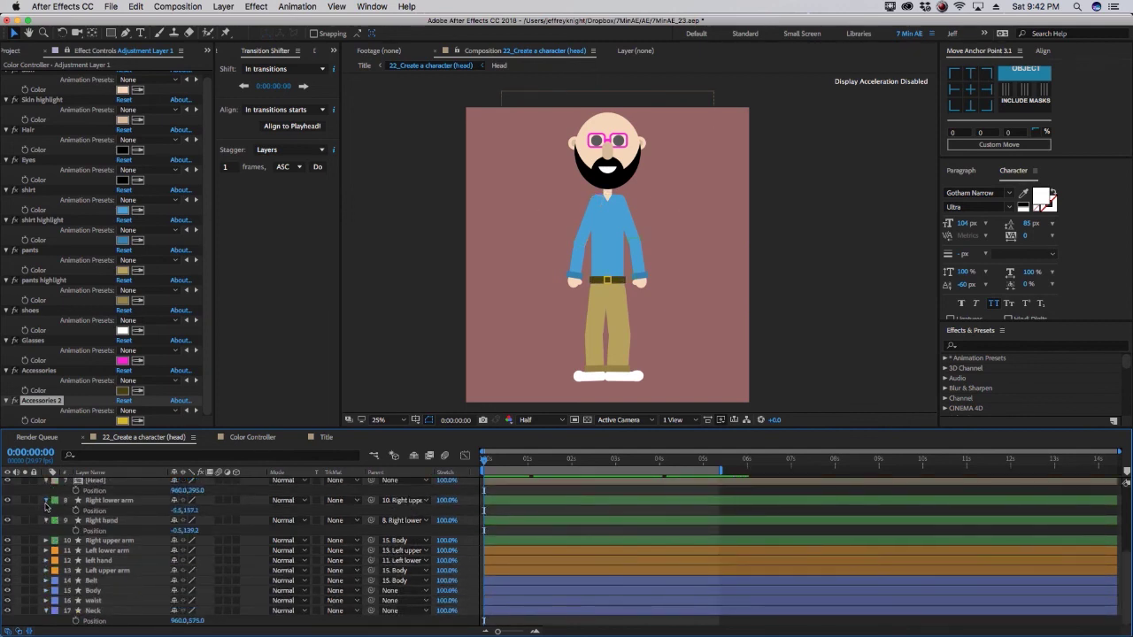
left_click(47, 520)
left_click(47, 501)
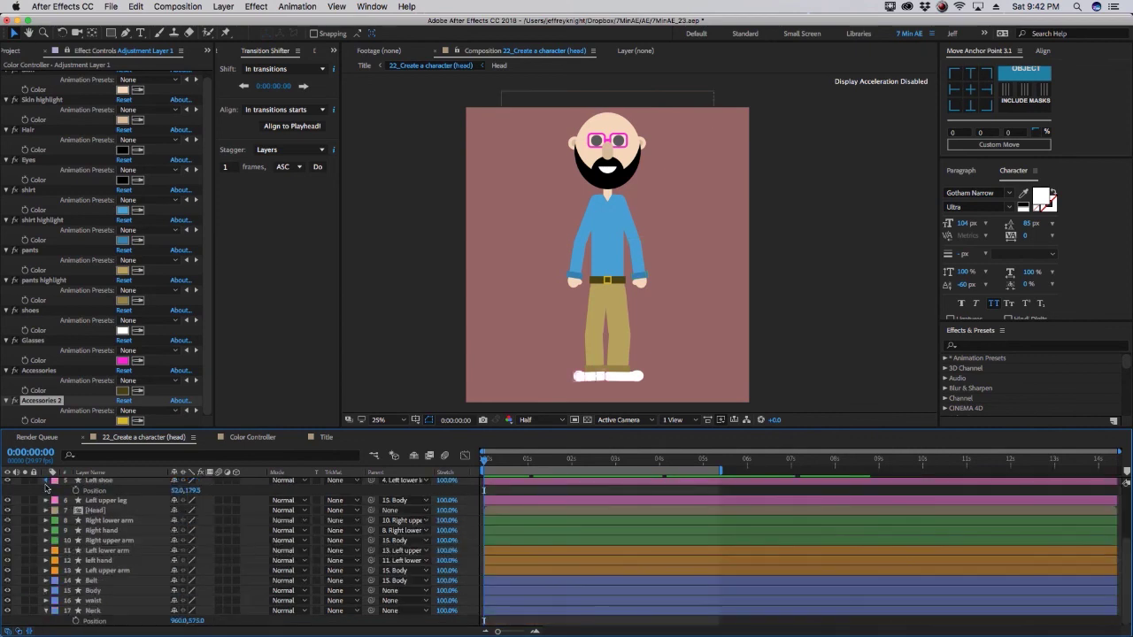
- Select all layers and collapse the remaining leg layers' properties
scroll(58, 498, "up", 5)
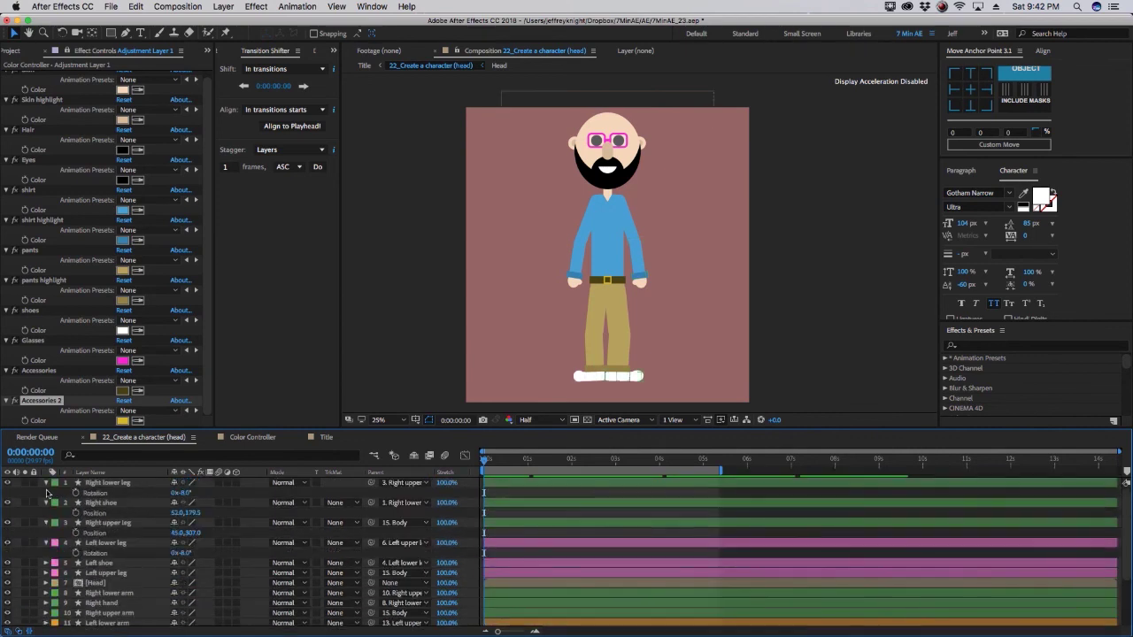
key("super+a")
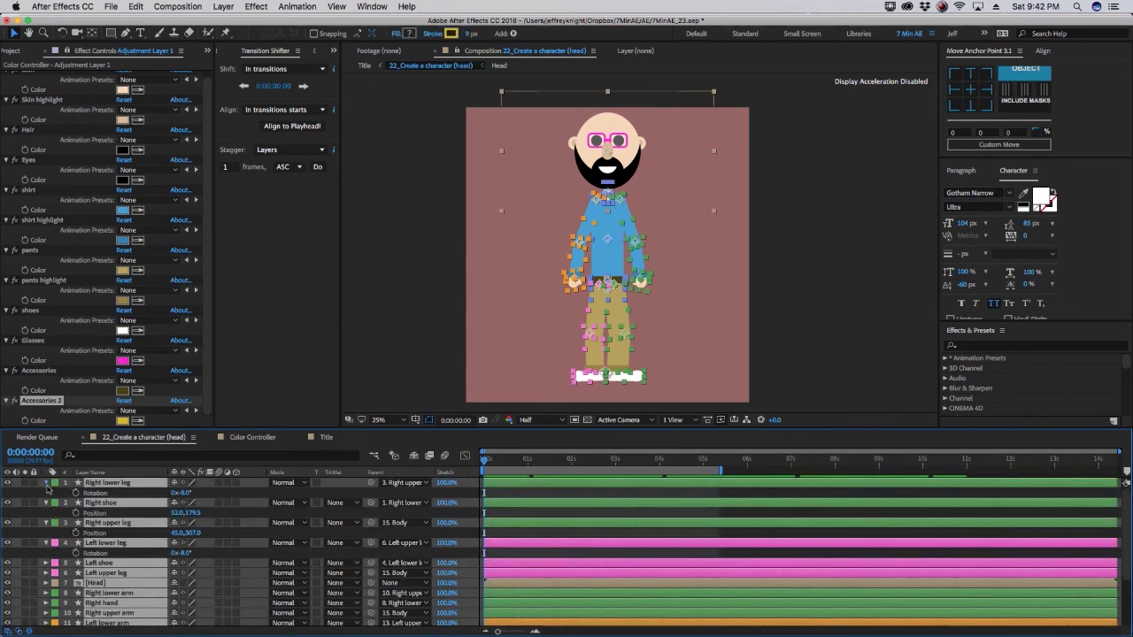
left_click(46, 482)
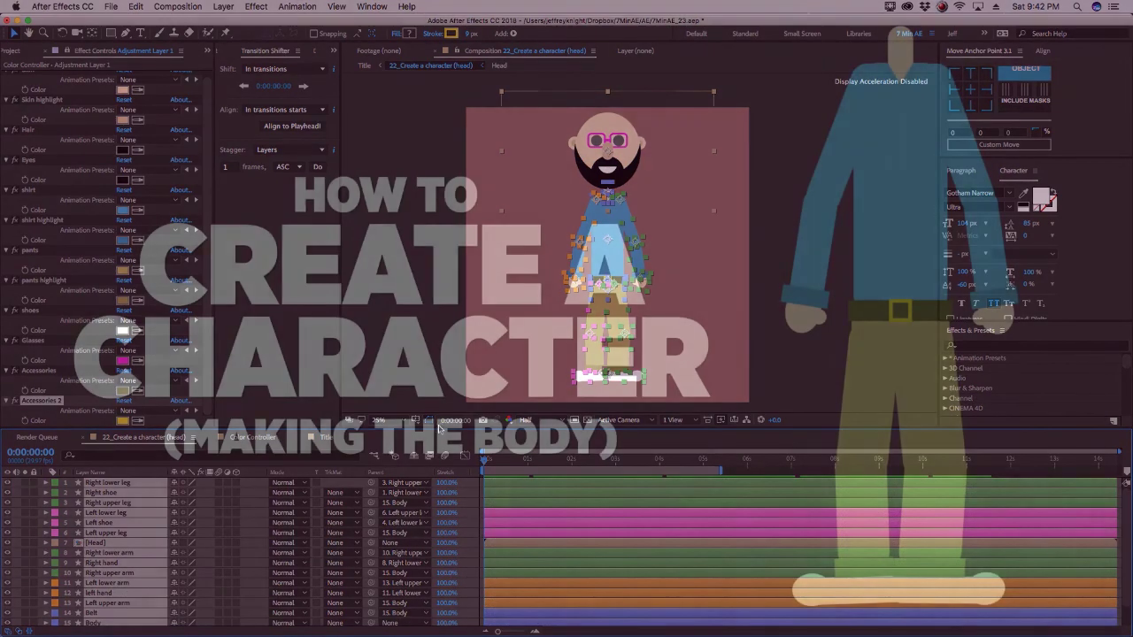